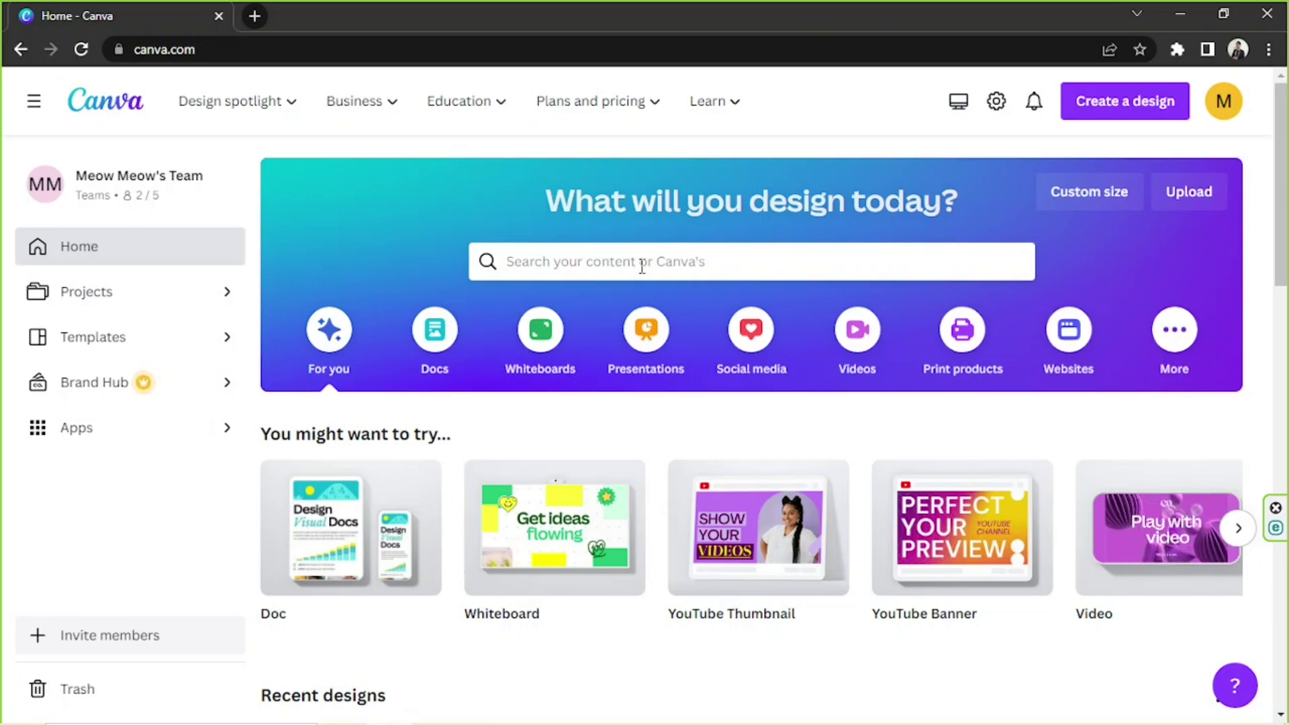
Search the Canva home page for 'instagram post'
click(662, 261)
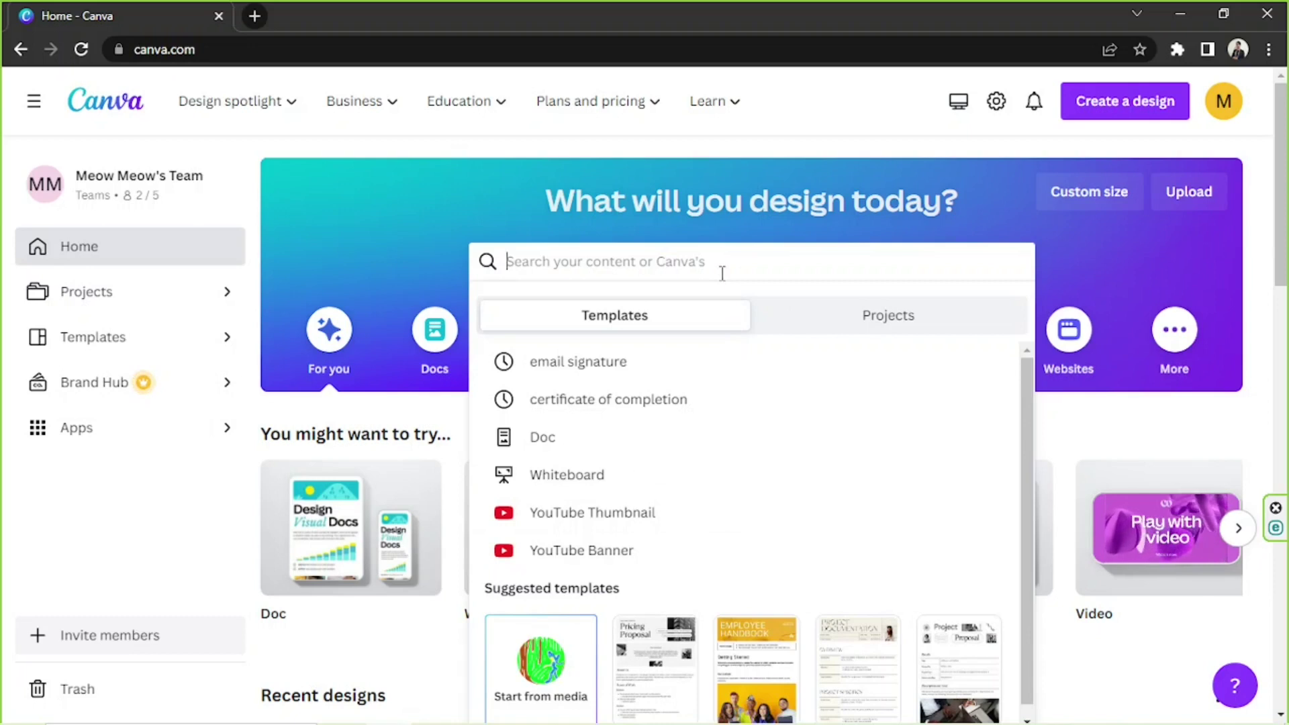
text(instagram post)
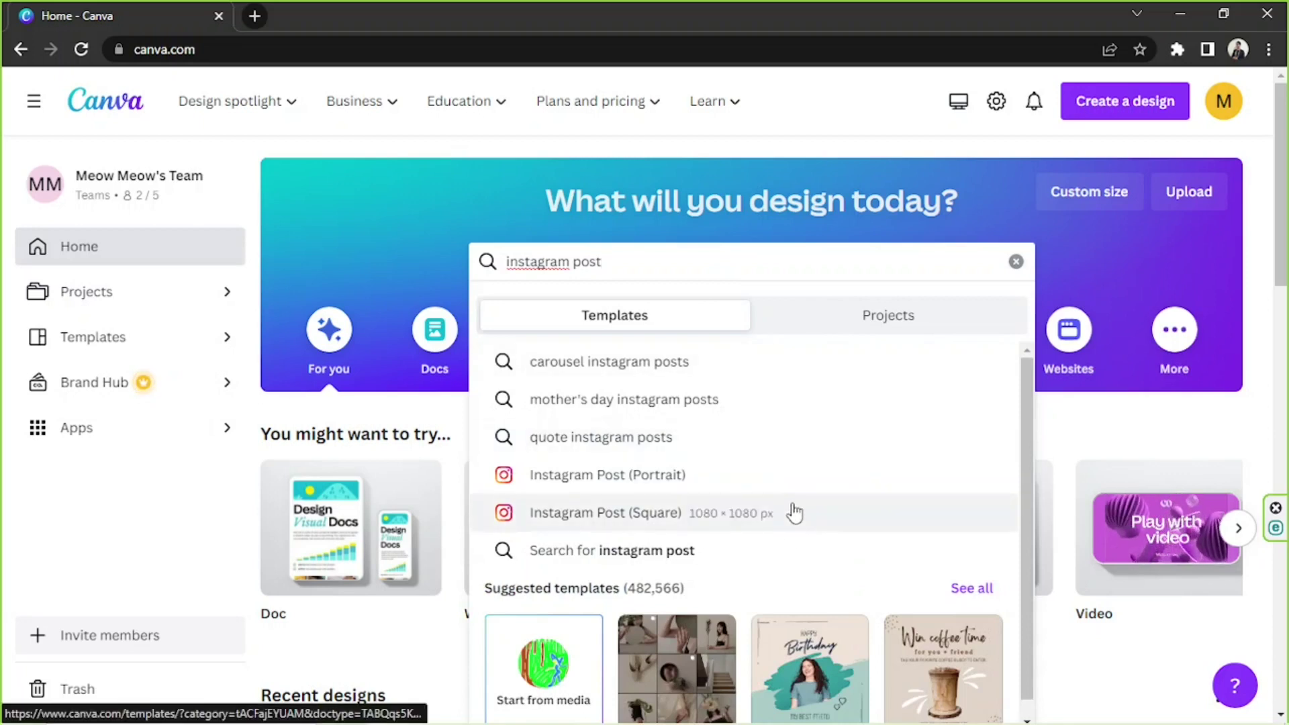
Create a custom-size design of 1000 × 1000 px
click(1090, 195)
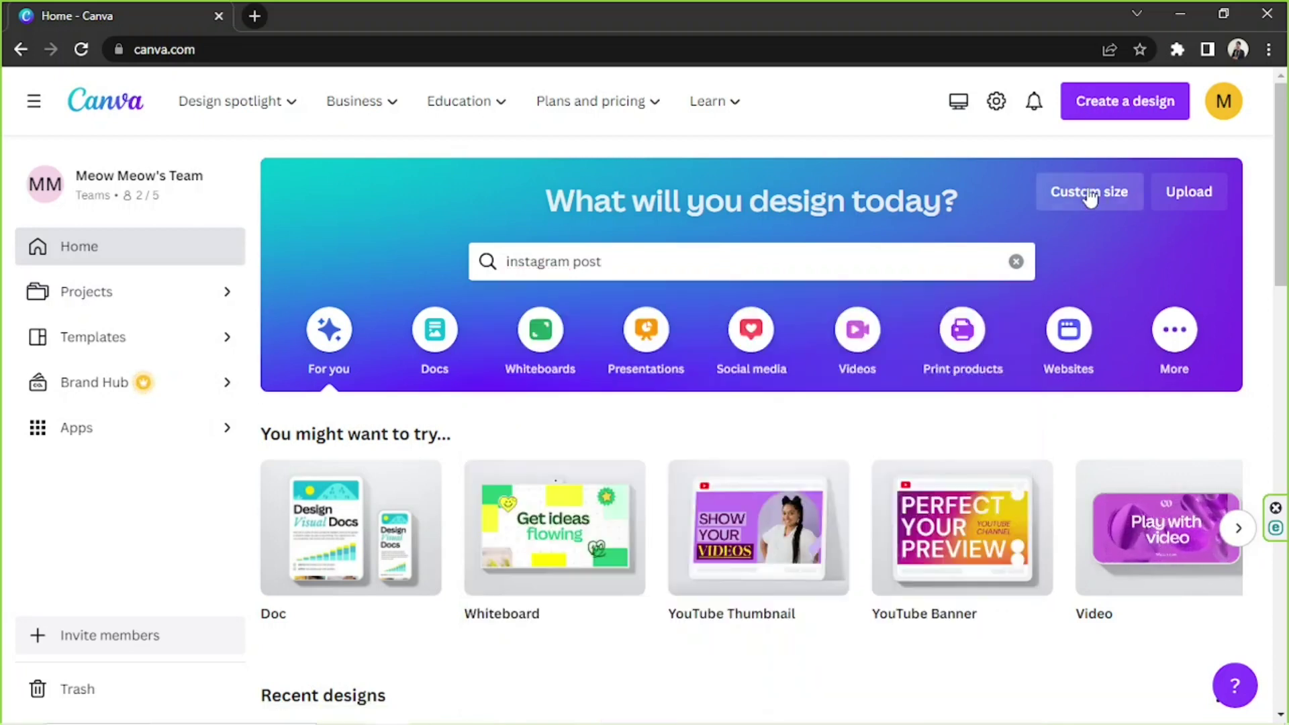
text(60)
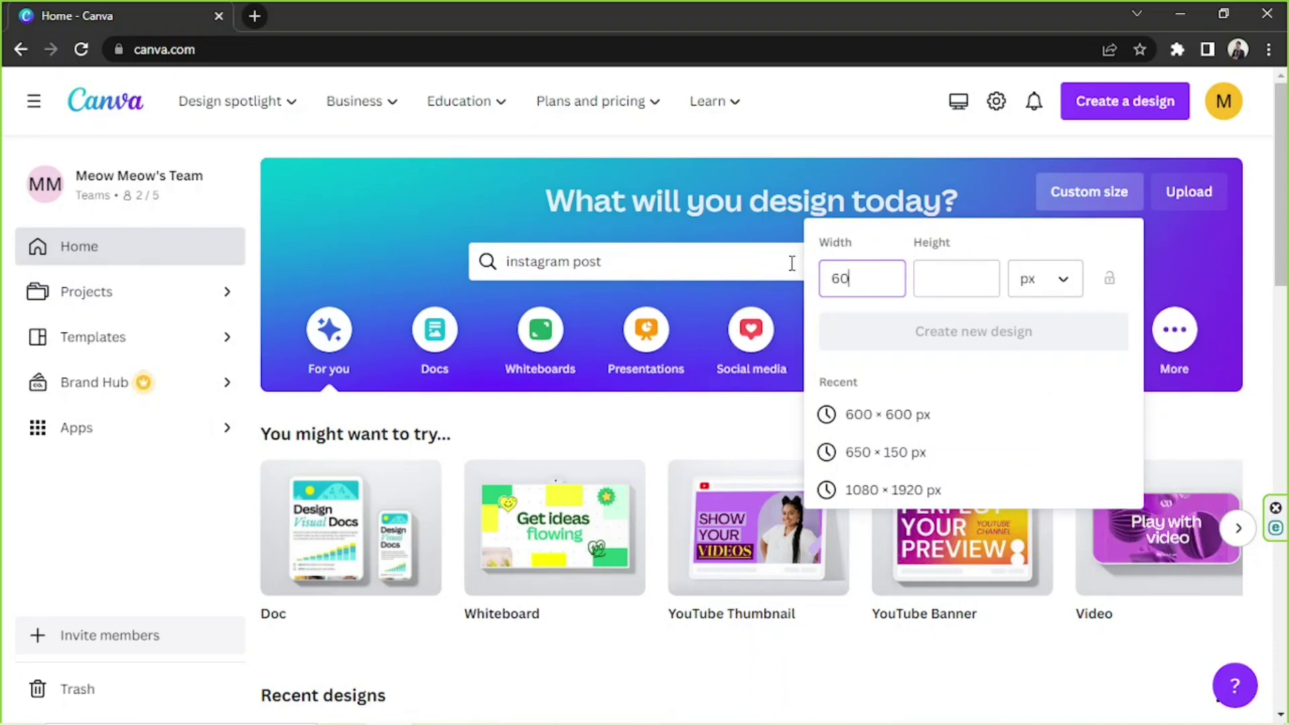
key(ctrl+a)
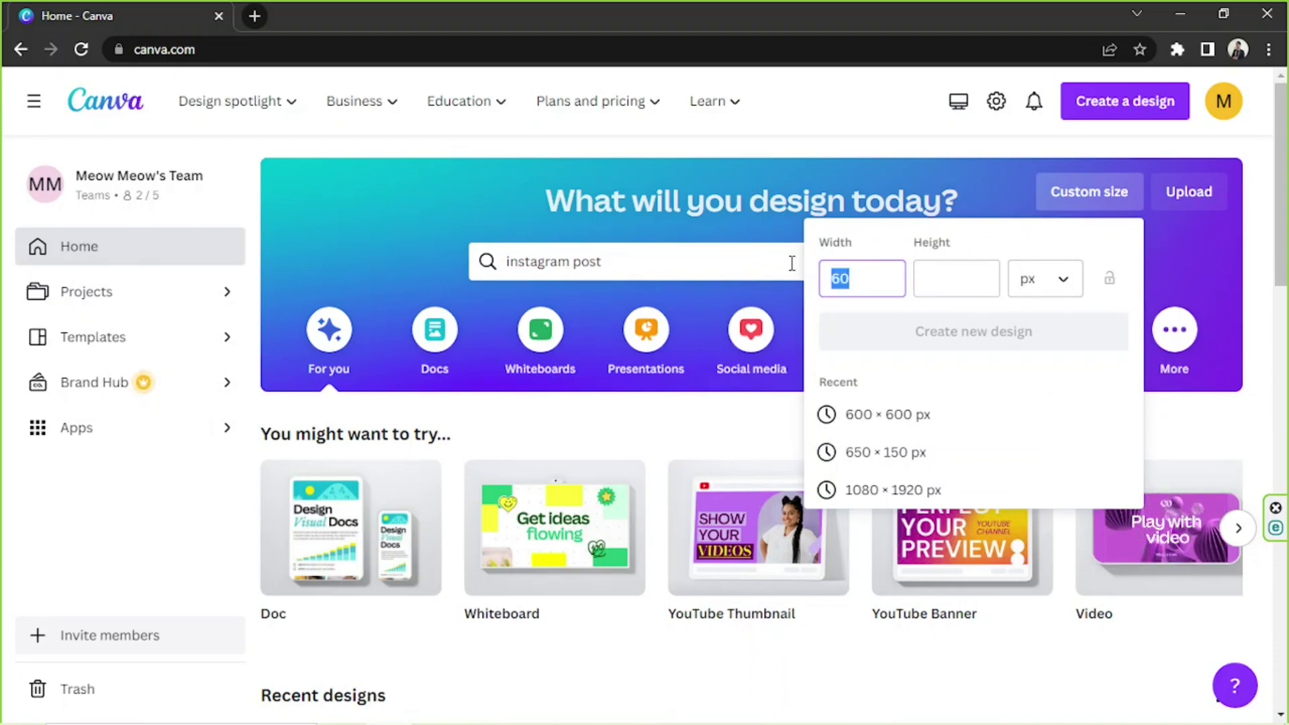
text(1000)
key(Tab)
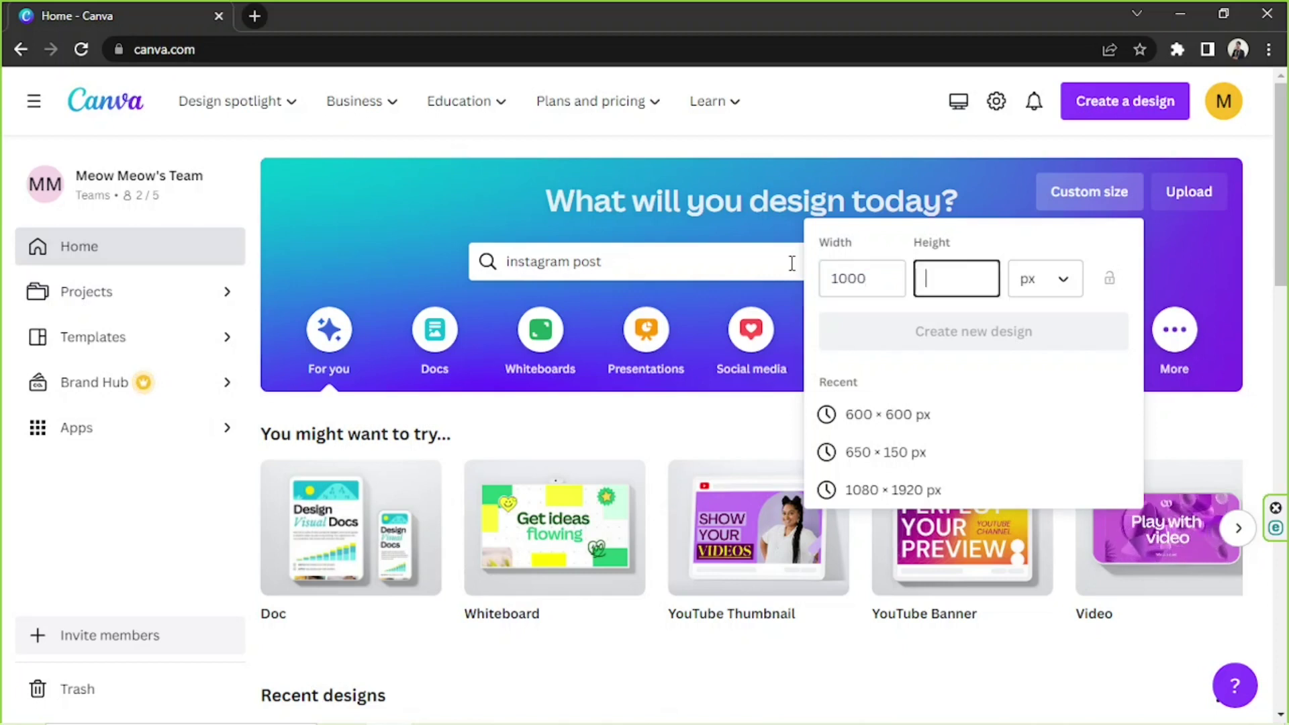
text(1000)
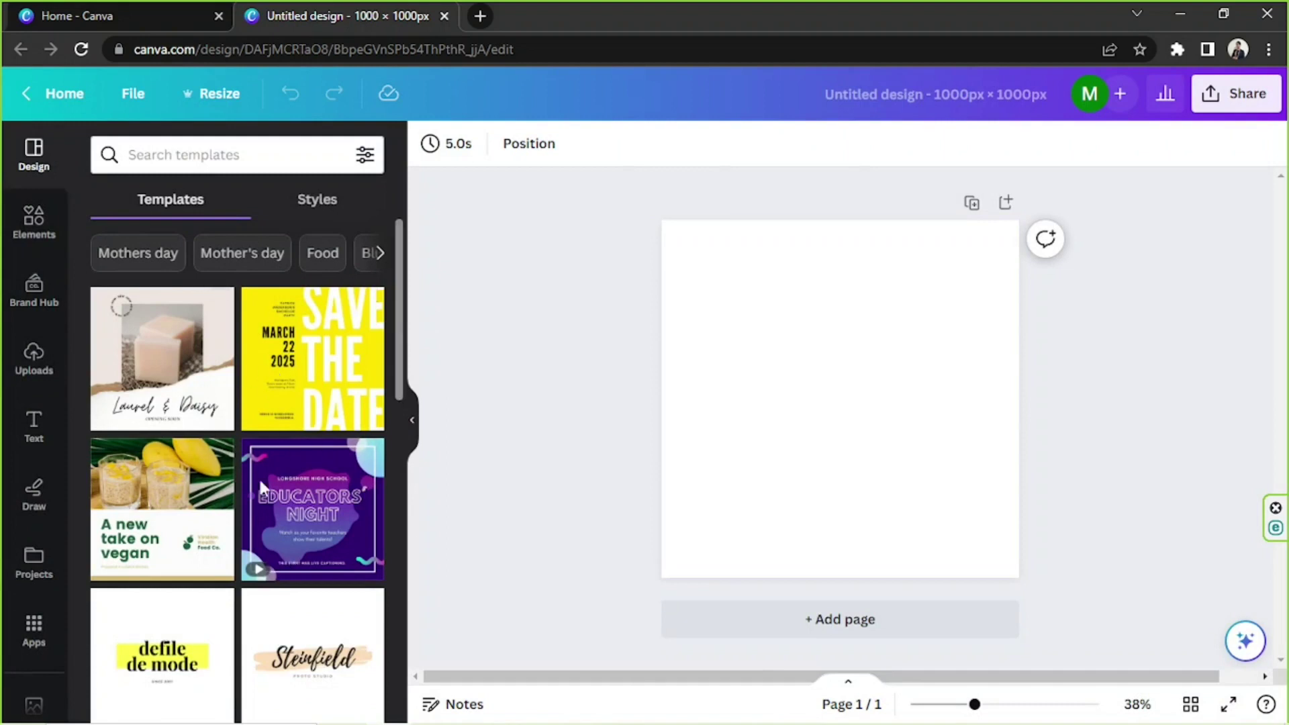
Collapse the Templates panel and select the blank 1000 × 1000 page
scroll(320, 323, down, 3)
scroll(319, 323, down, 6)
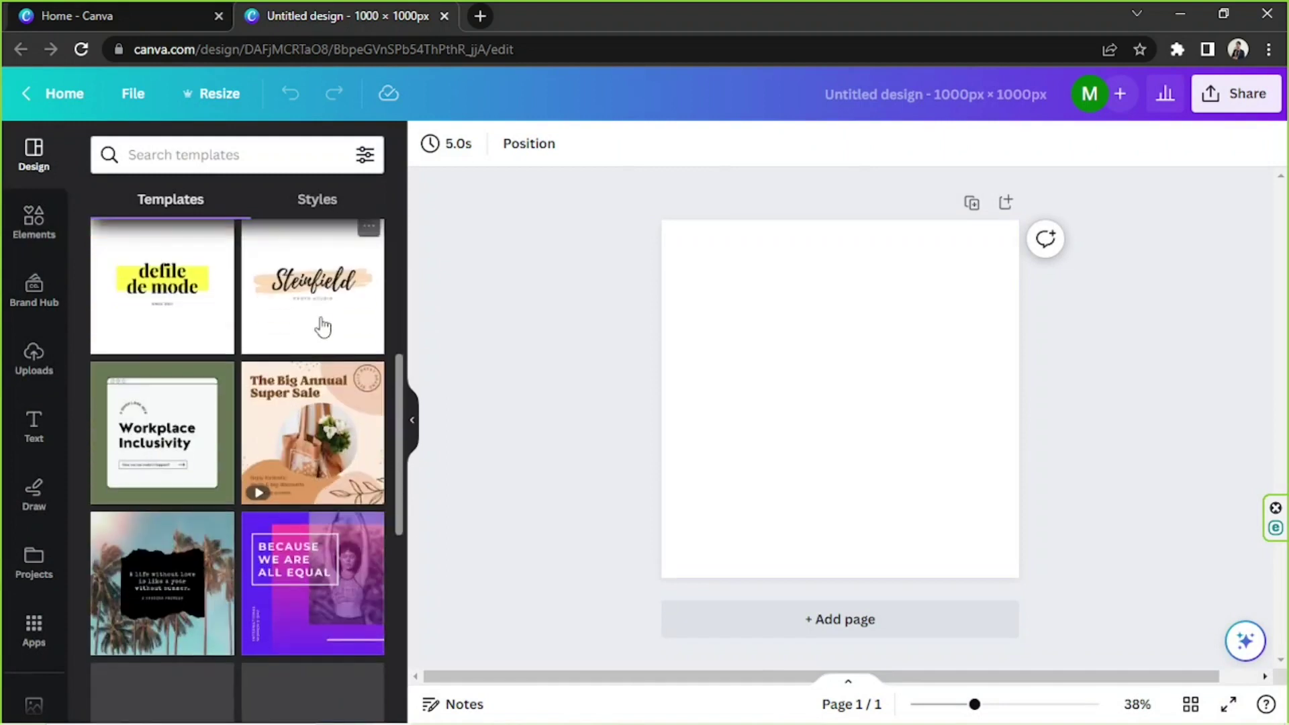
click(413, 423)
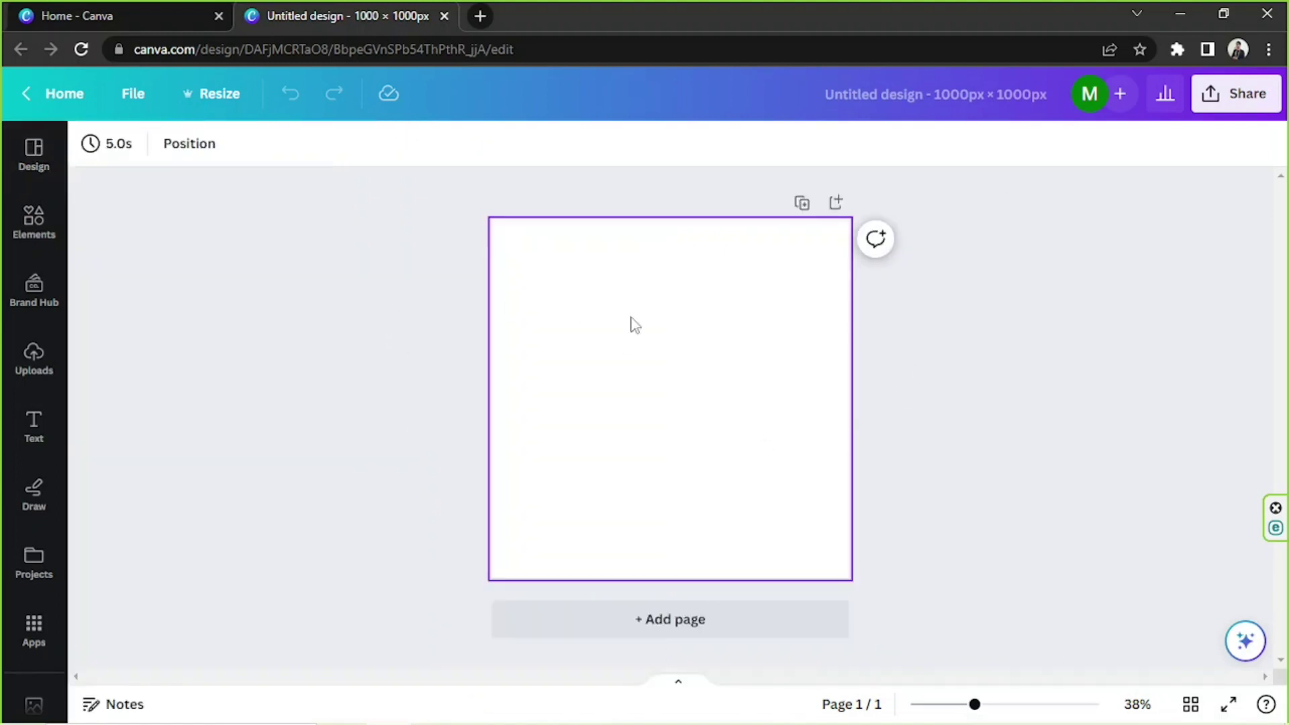
click(634, 324)
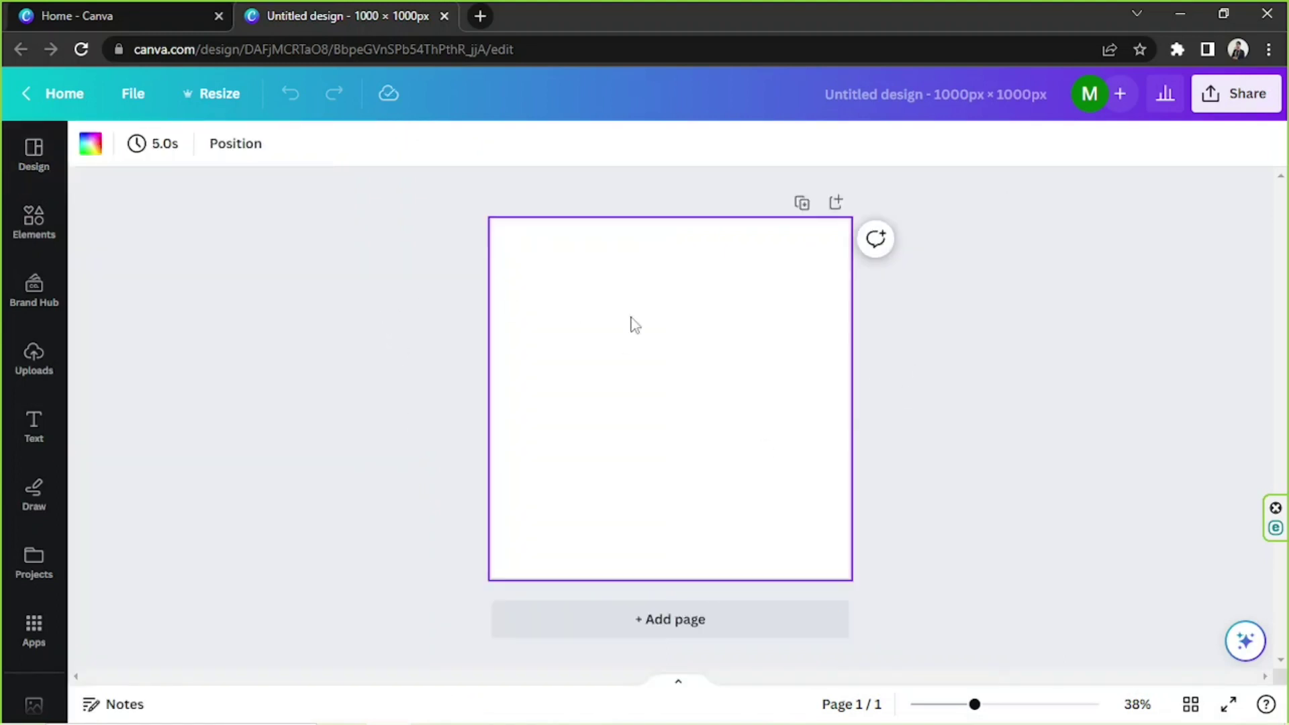
Browse the previously uploaded forest and unicorn images in Uploads
click(38, 369)
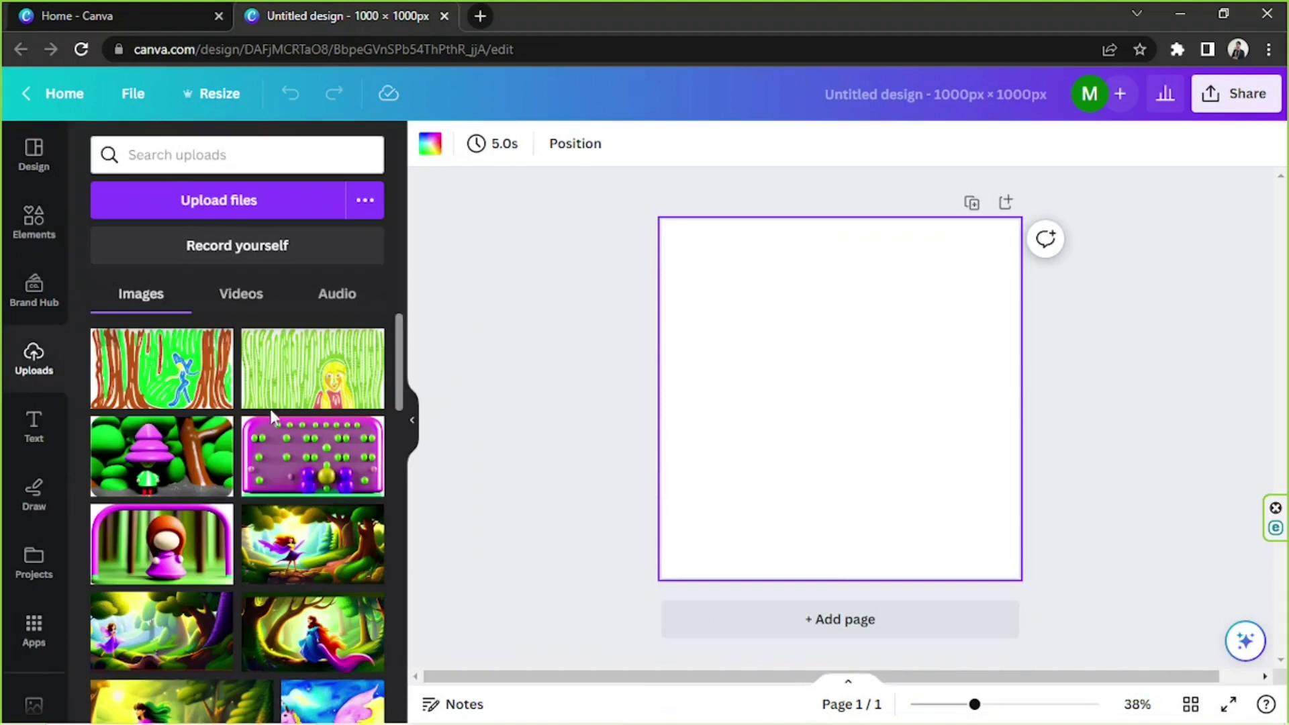
scroll(266, 447, down, 3)
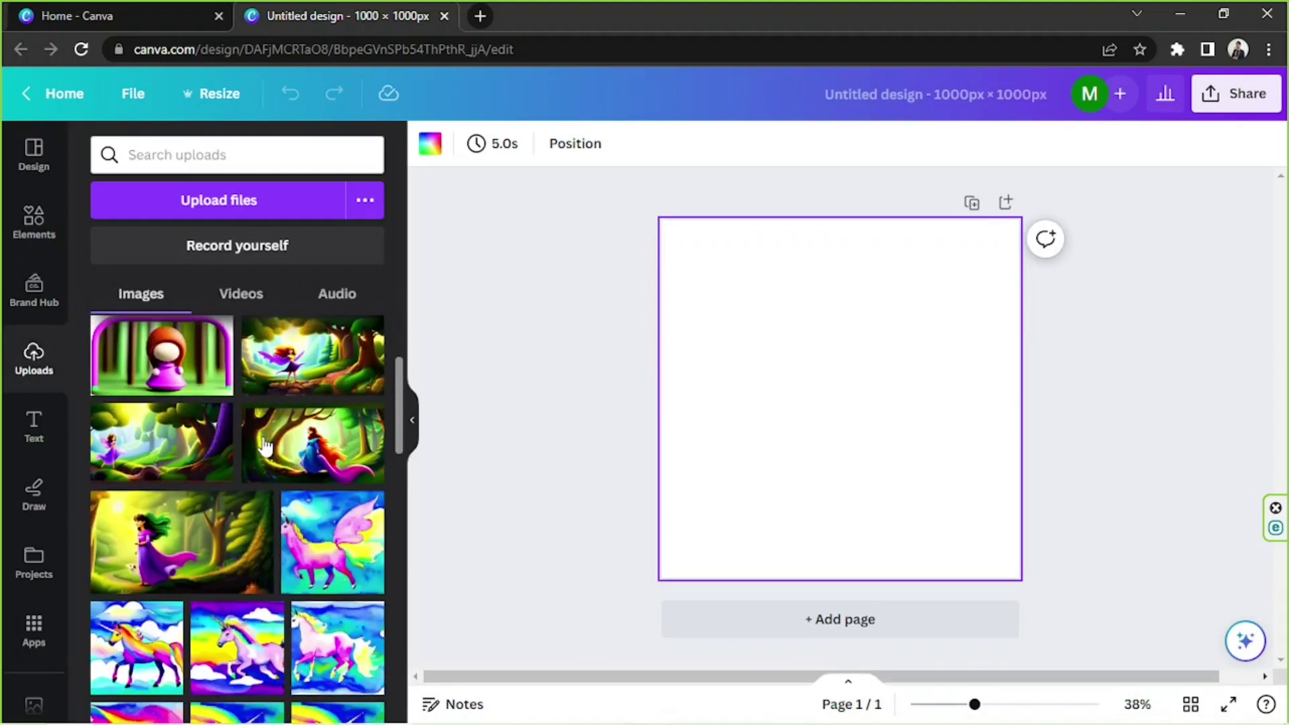
scroll(266, 447, down, 3)
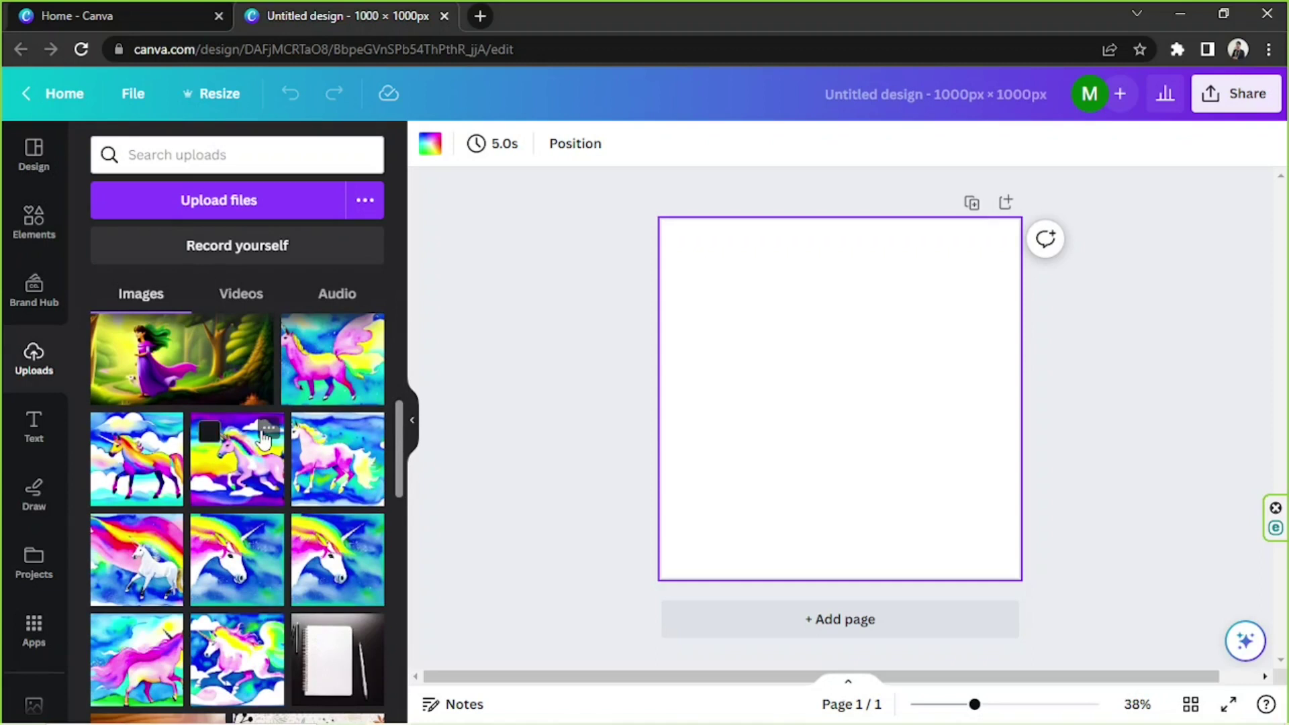
scroll(266, 440, up, 6)
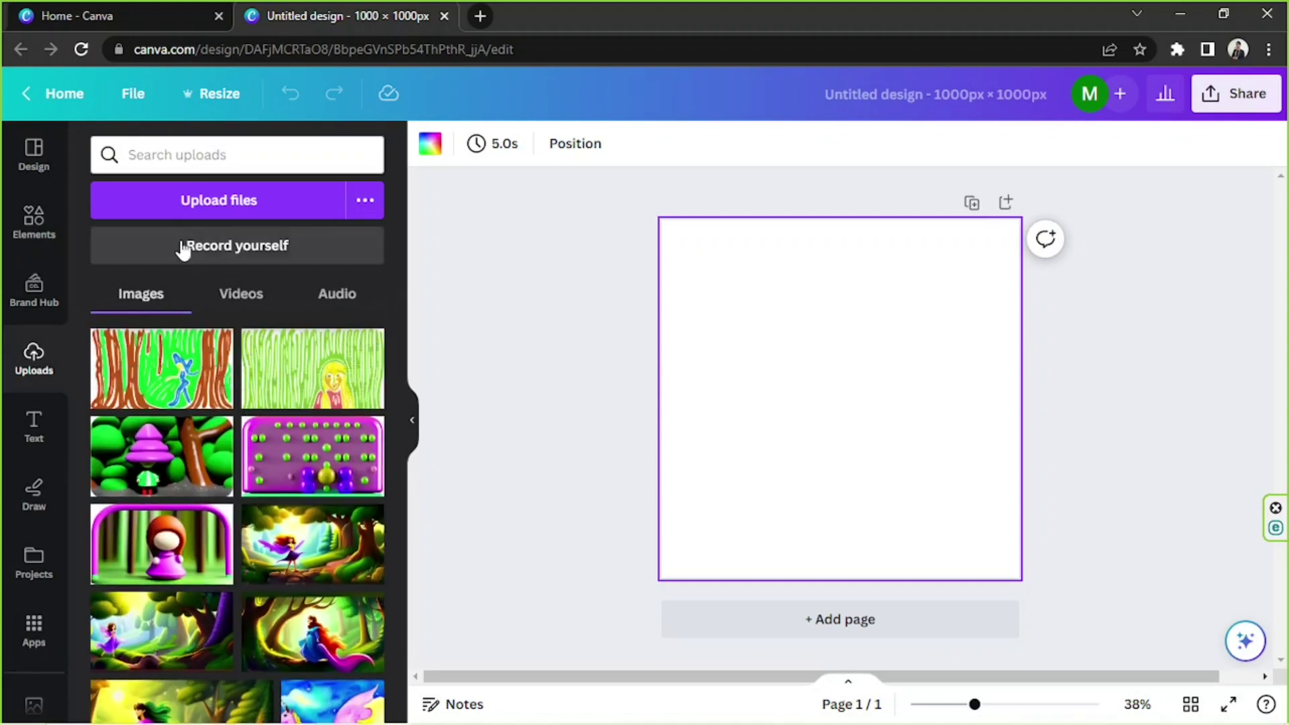
Upload the Cute Doggie image from Desktop > Canva Samples
click(240, 199)
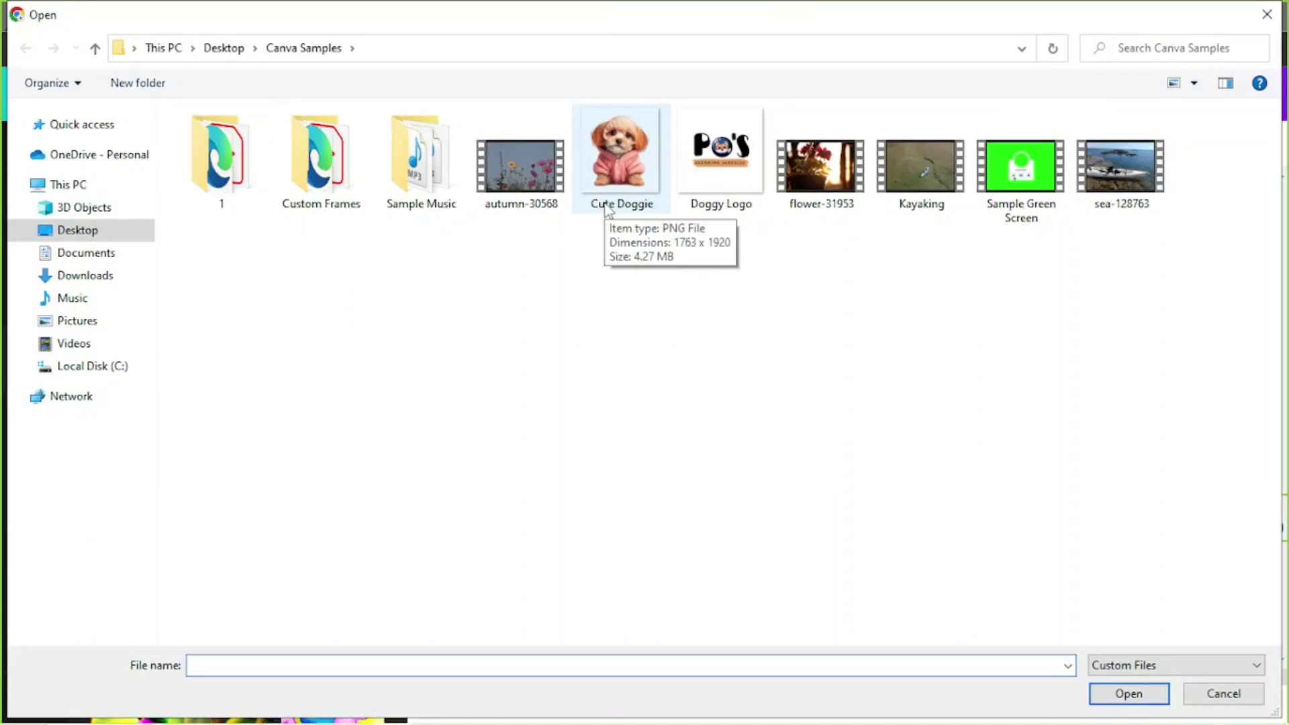
click(607, 164)
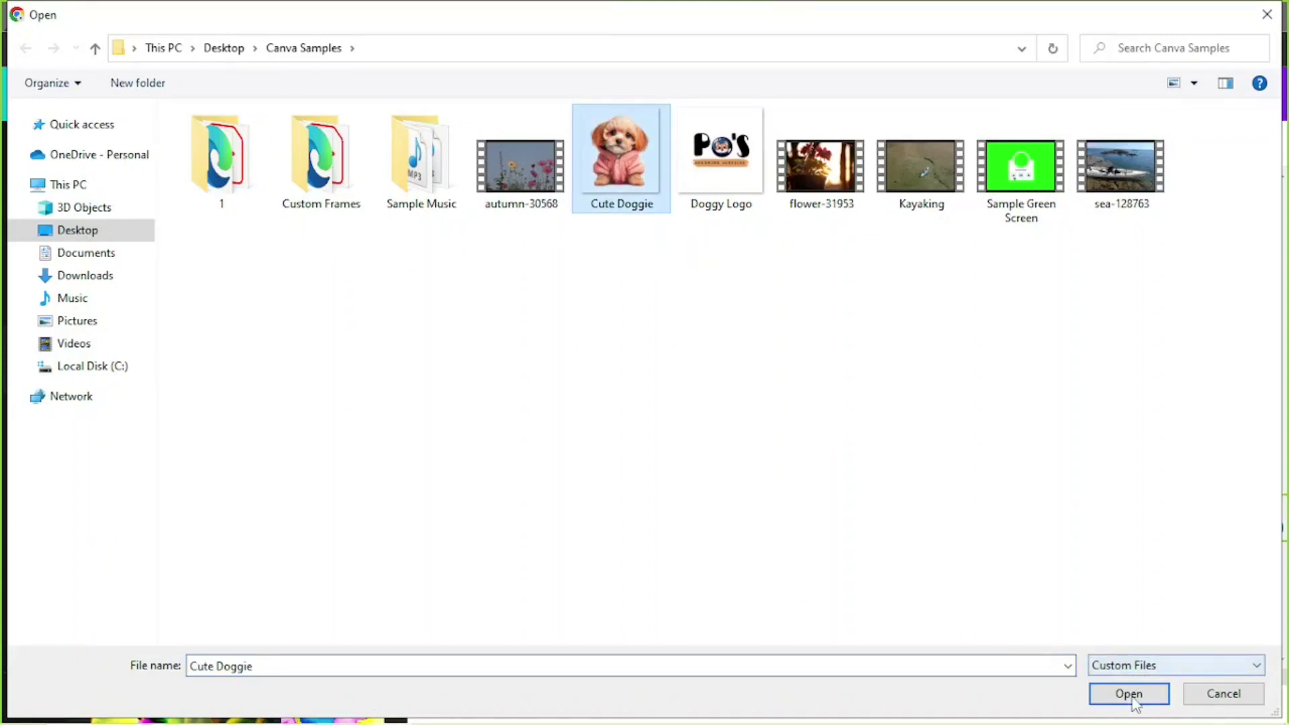
double_click(623, 159)
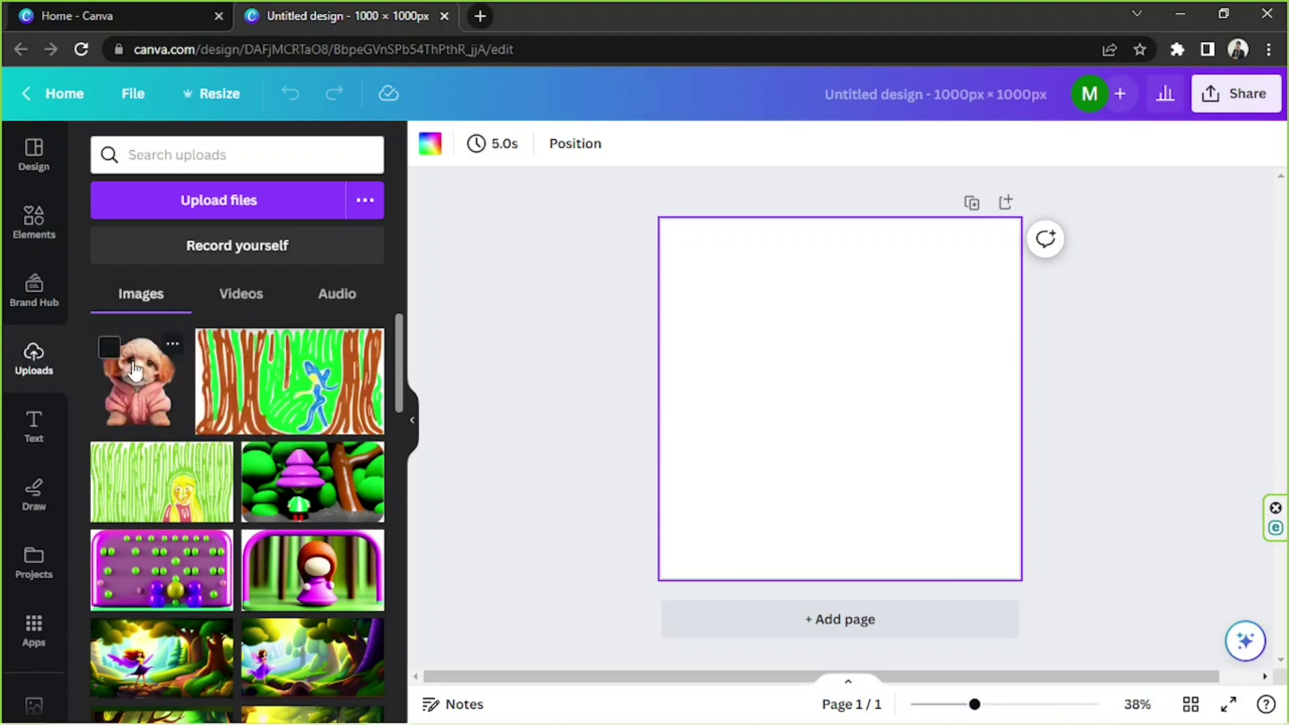
Place the Cute Doggie photo on the page, enlarged and centred, with Uploads hidden
click(134, 369)
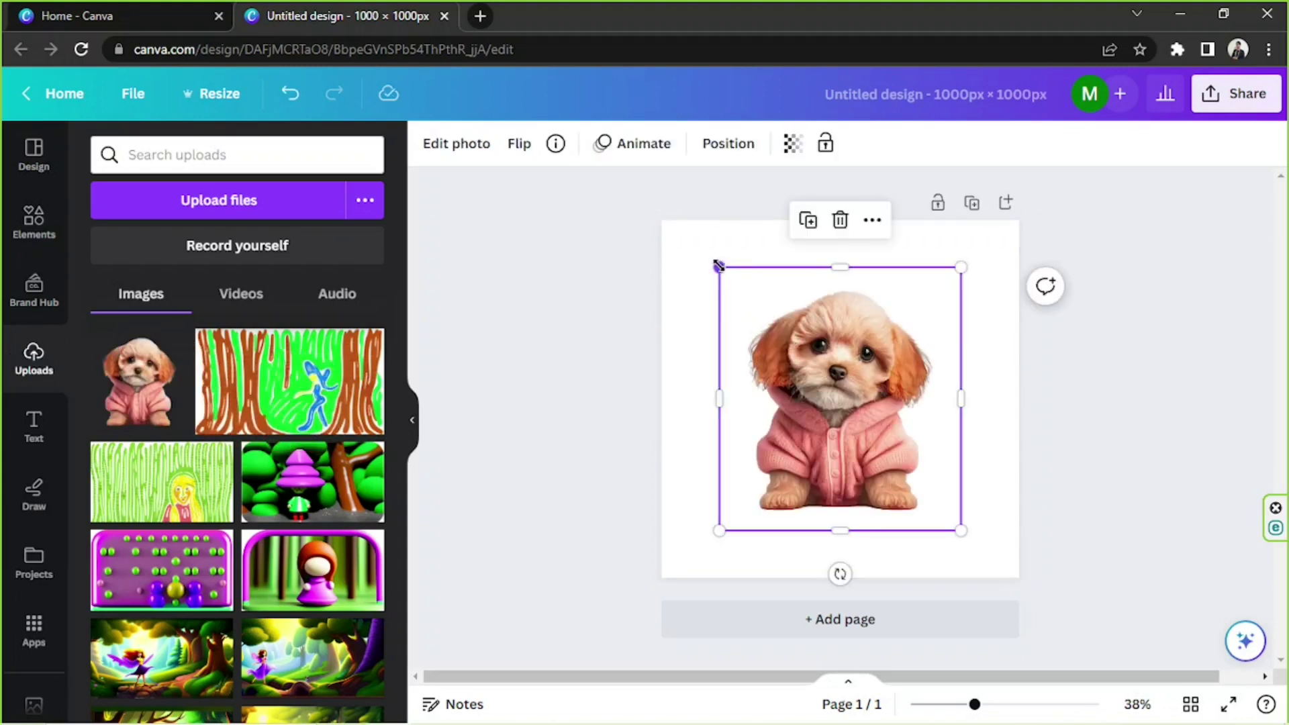
drag(718, 266, 620, 211)
drag(873, 367, 901, 391)
click(1080, 340)
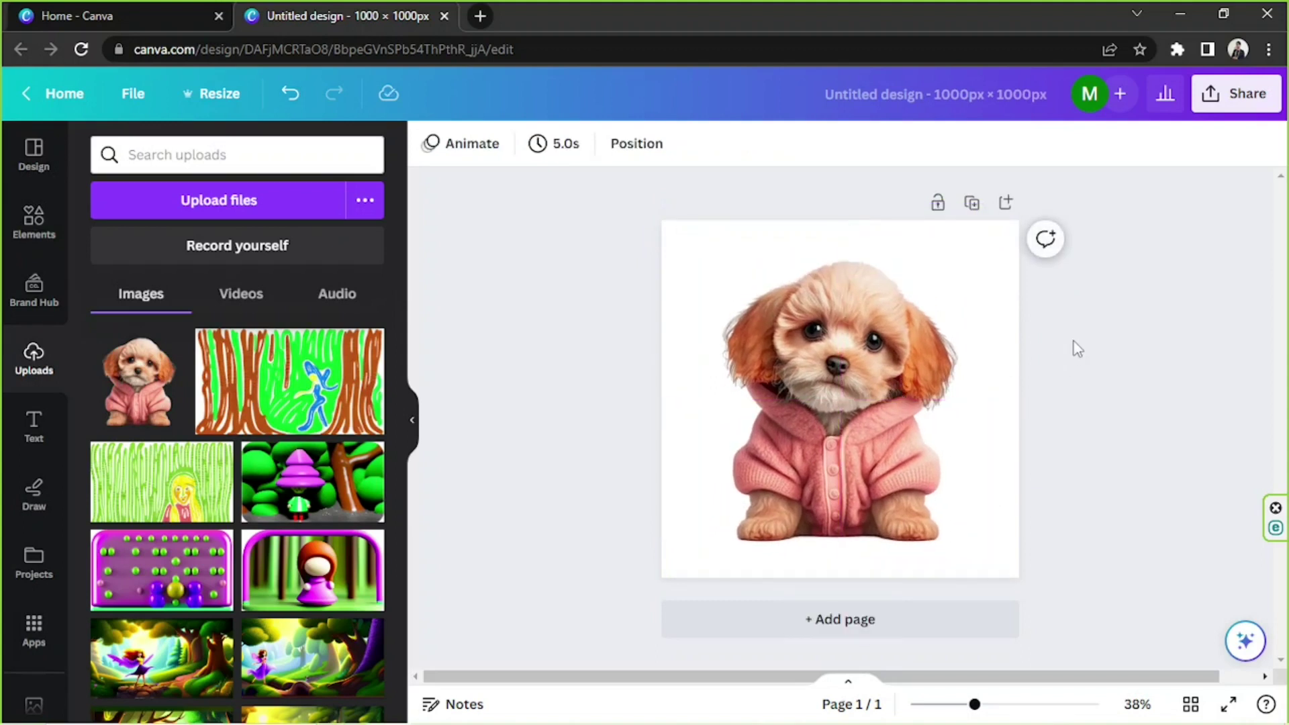
click(810, 401)
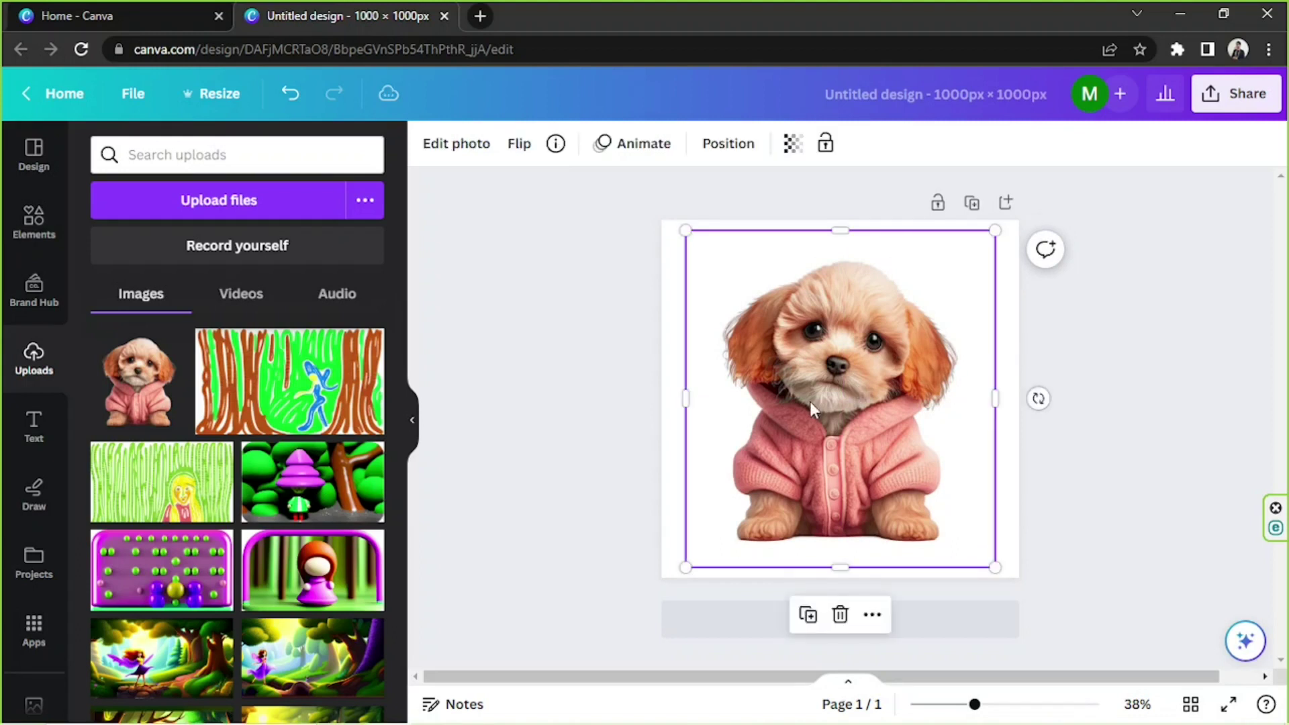
click(413, 430)
click(947, 336)
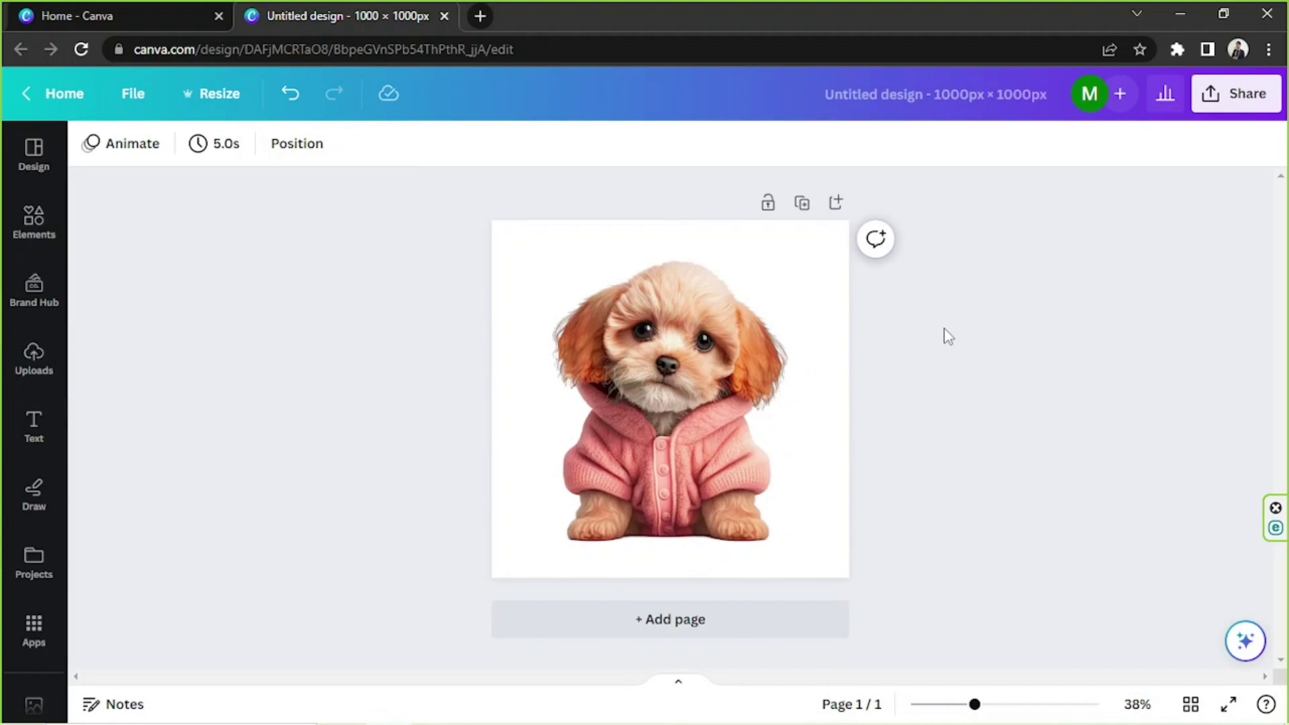
click(747, 361)
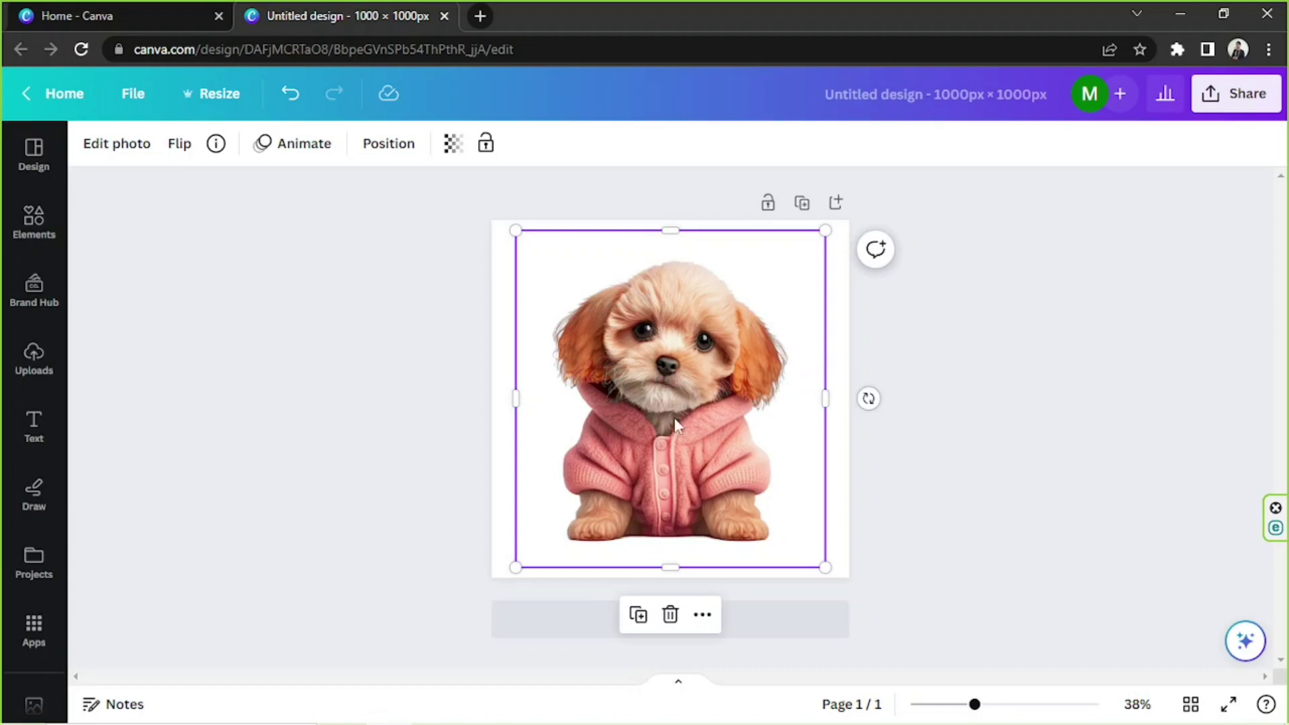
click(132, 151)
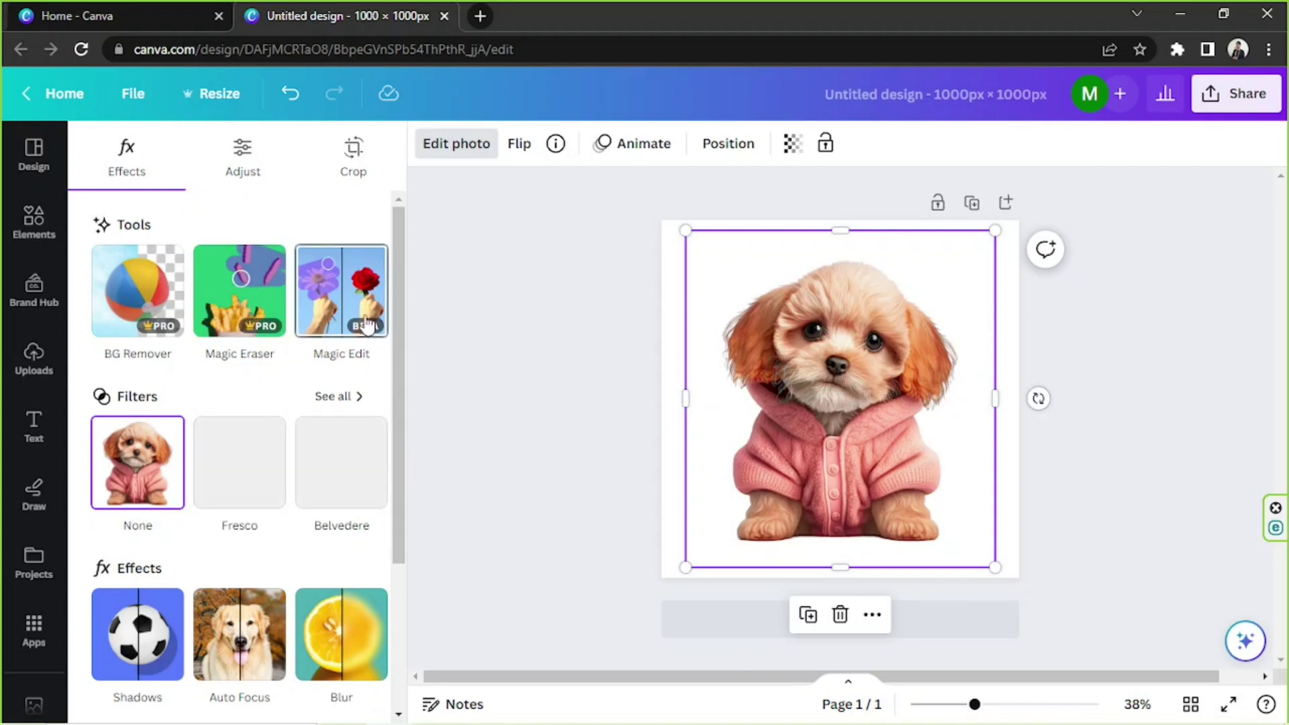
scroll(364, 324, down, 1)
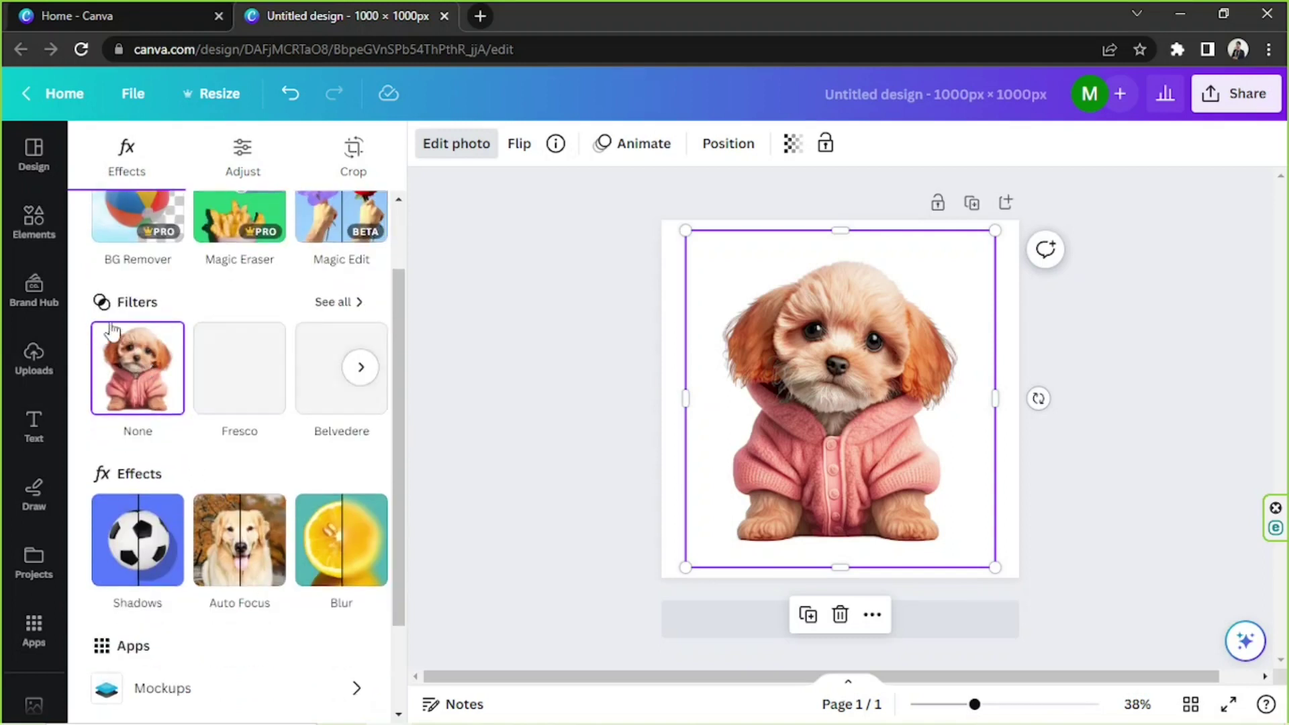
click(339, 304)
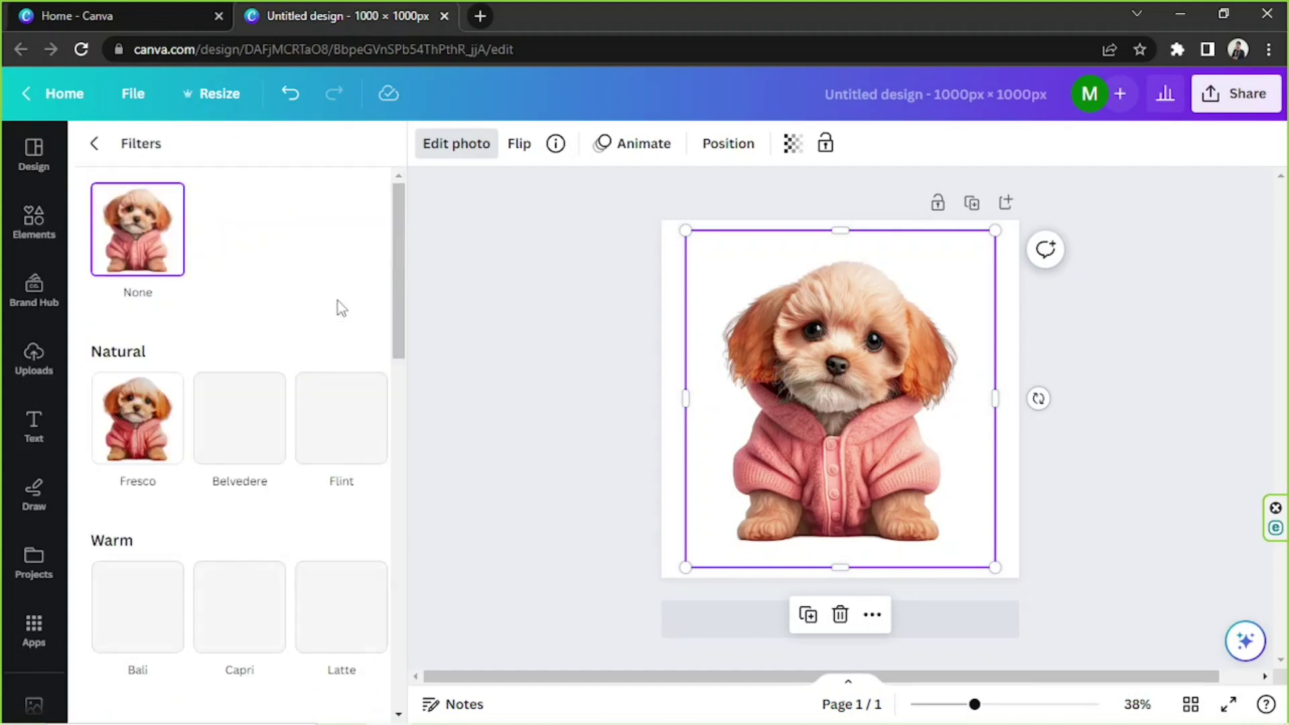
scroll(339, 308, down, 2)
scroll(339, 307, down, 10)
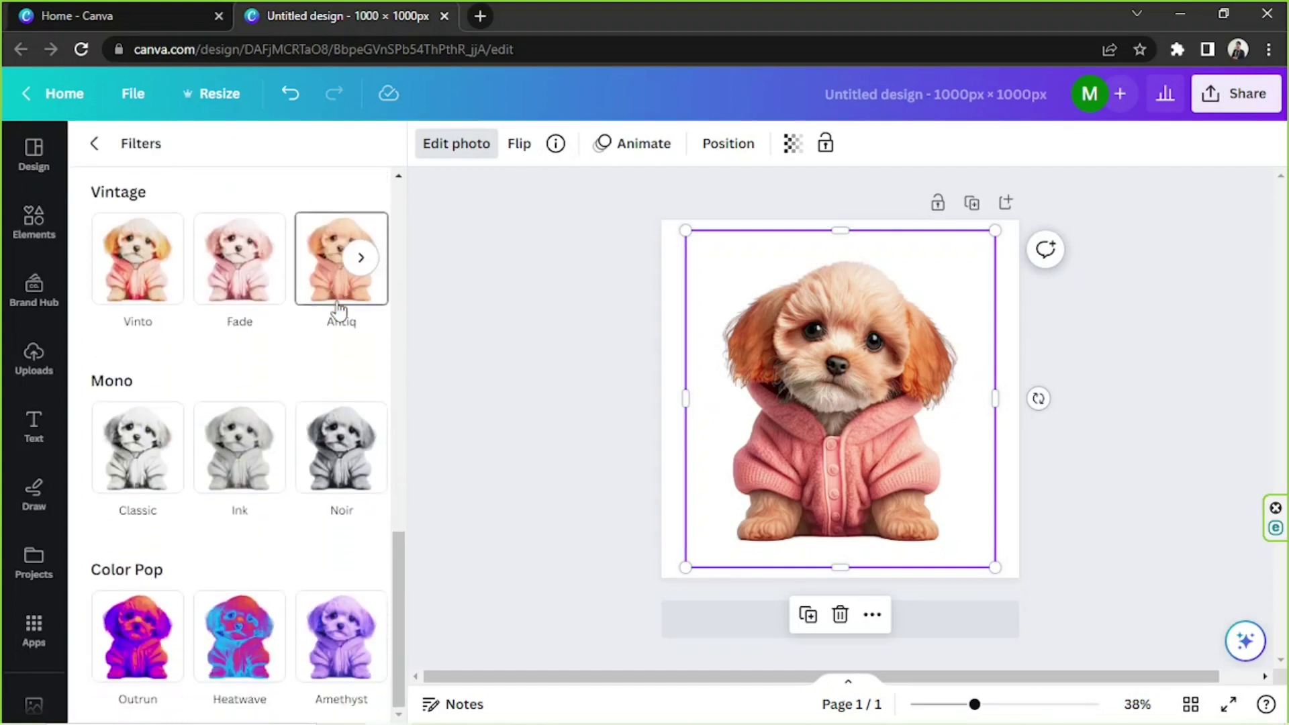
click(94, 143)
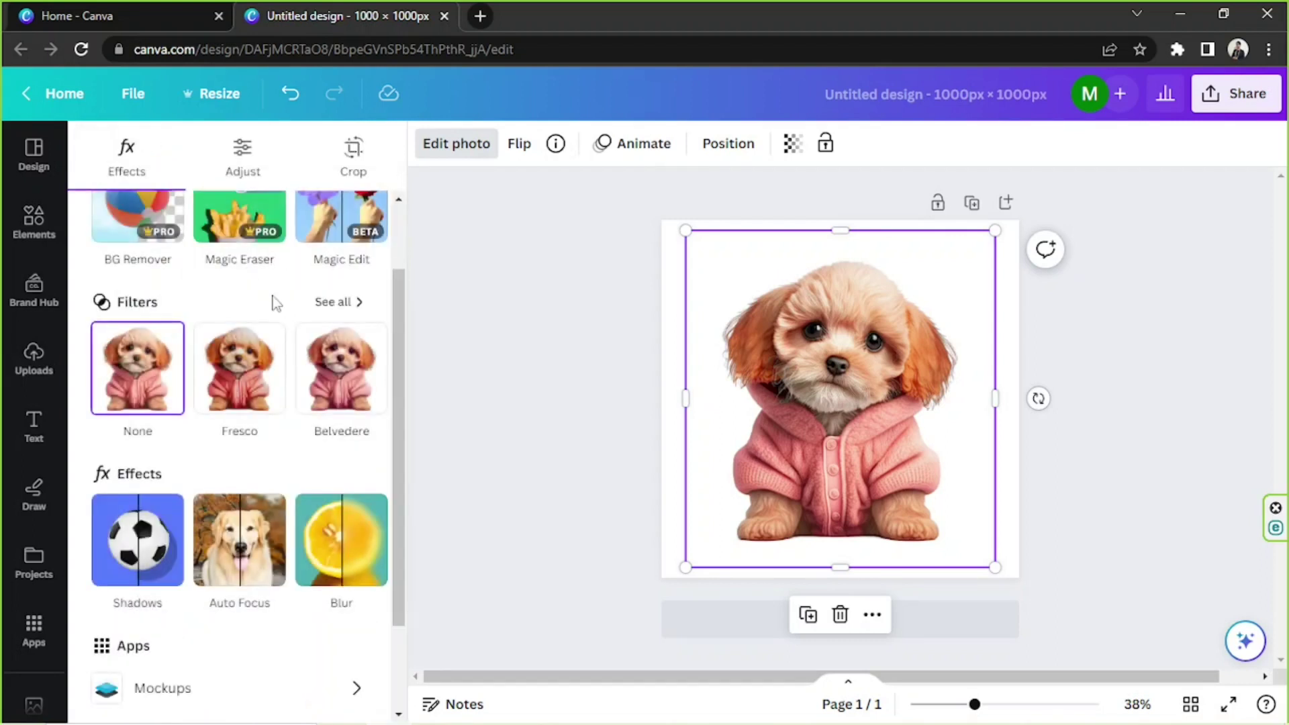
scroll(274, 299, down, 2)
mouse_move(359, 423)
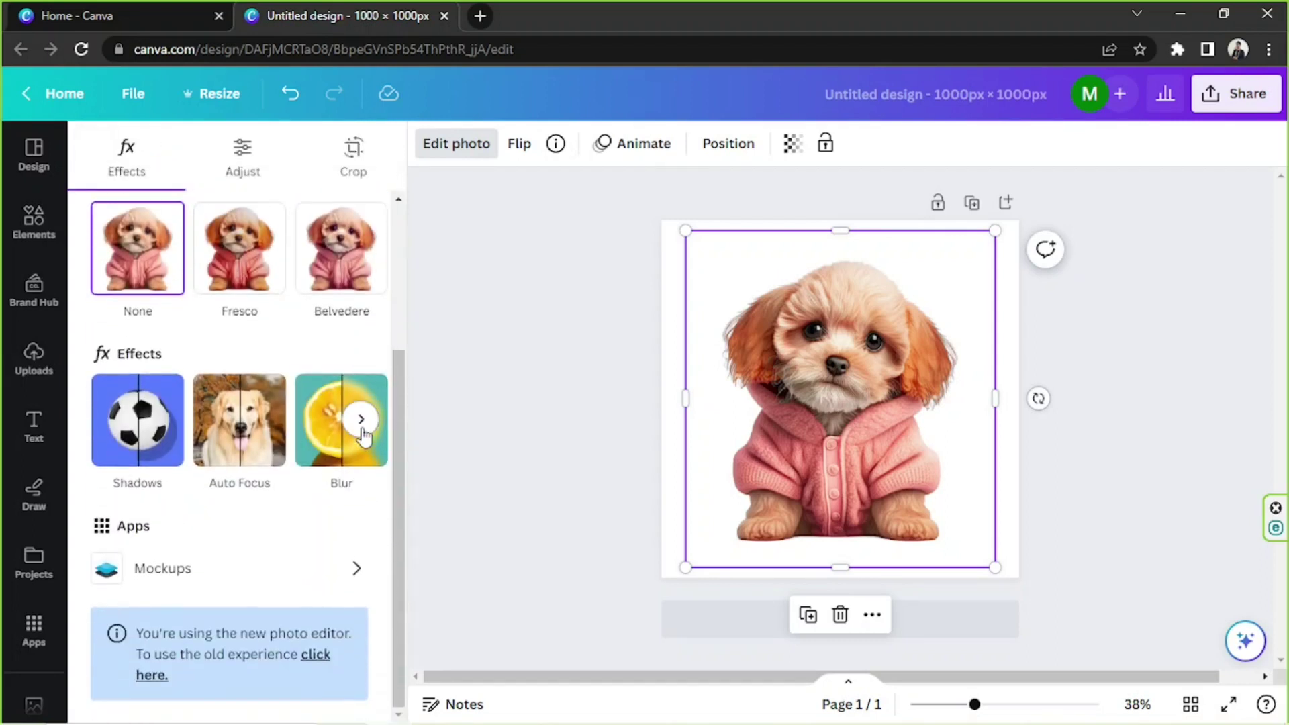
click(360, 421)
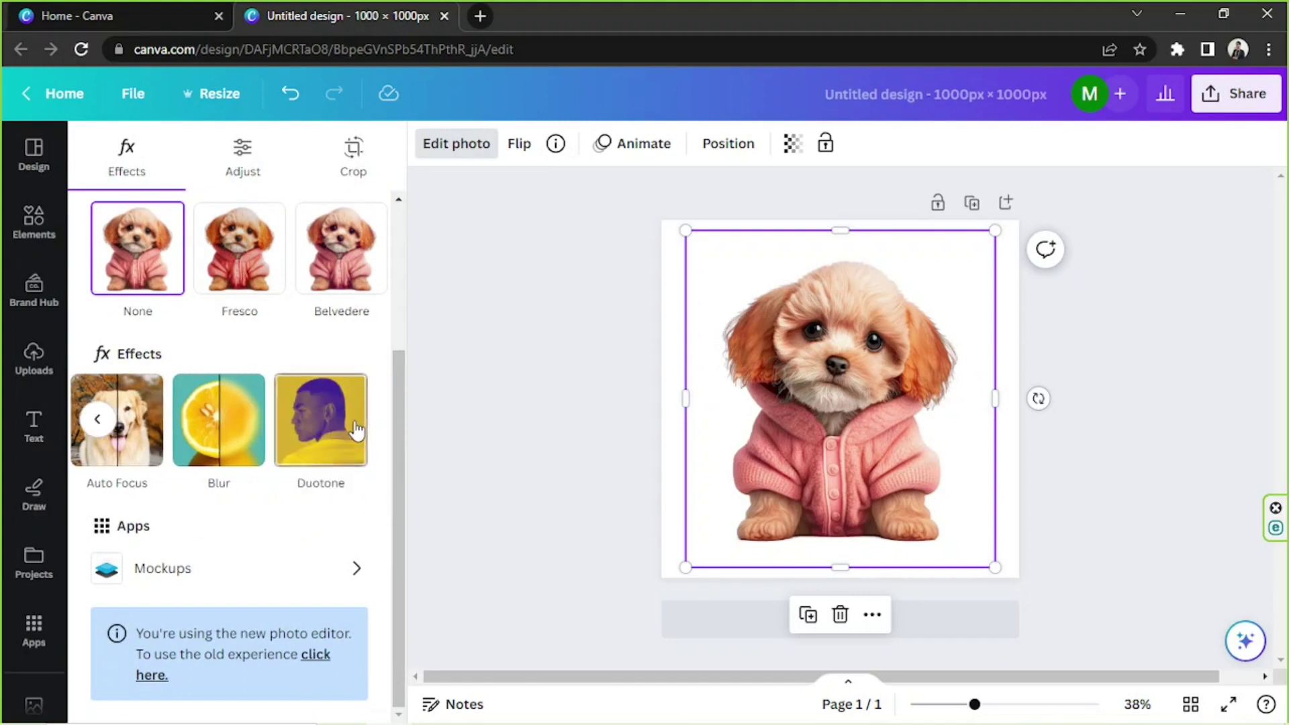
click(99, 422)
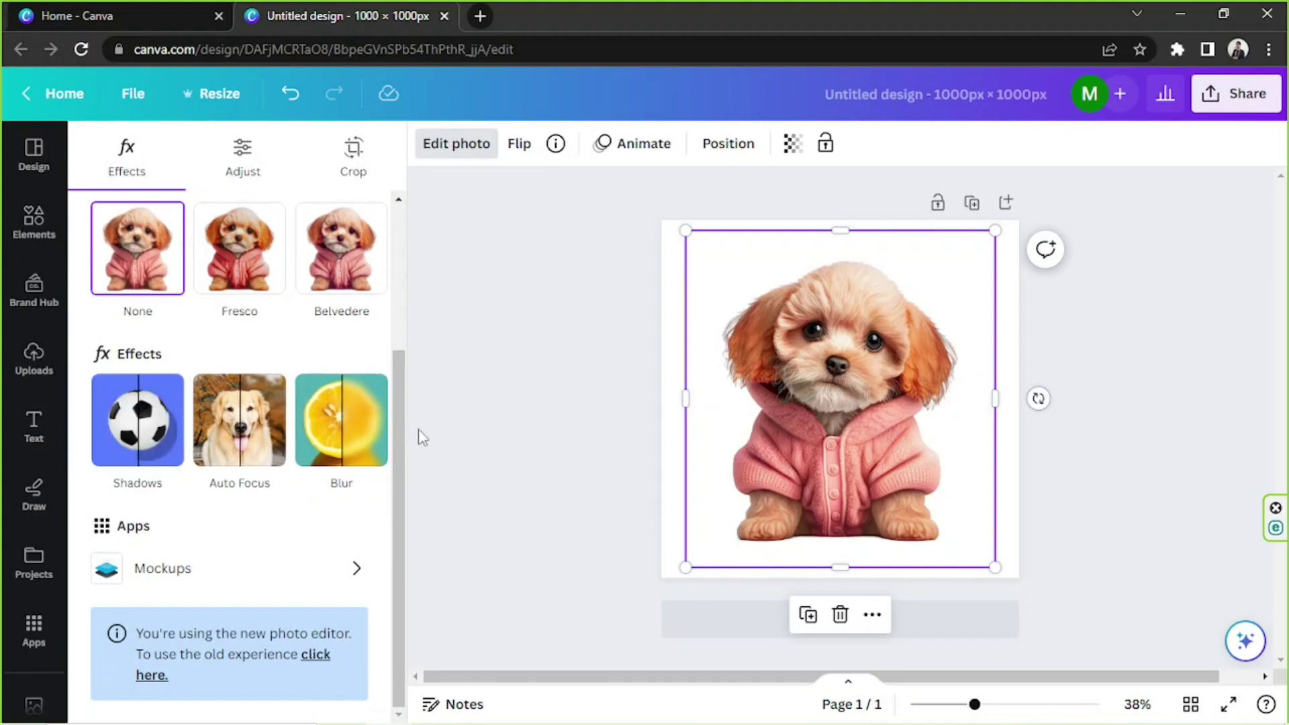
click(360, 420)
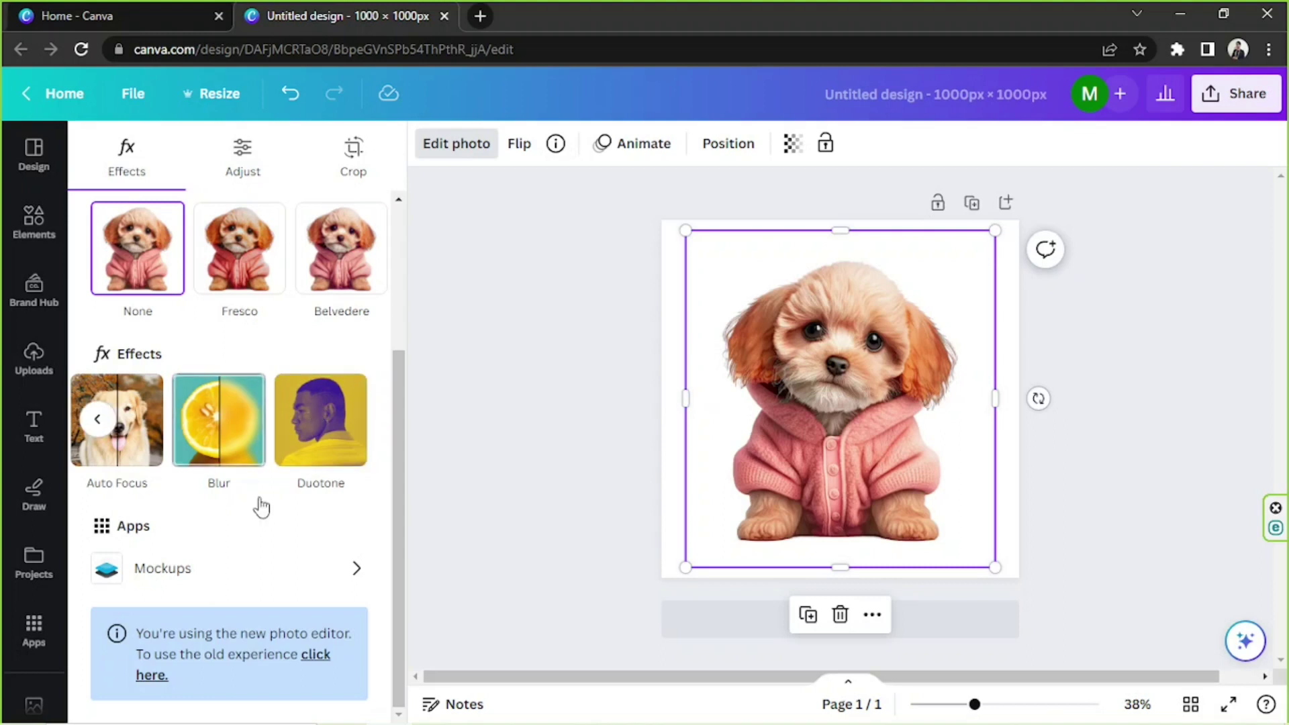
scroll(259, 500, up, 3)
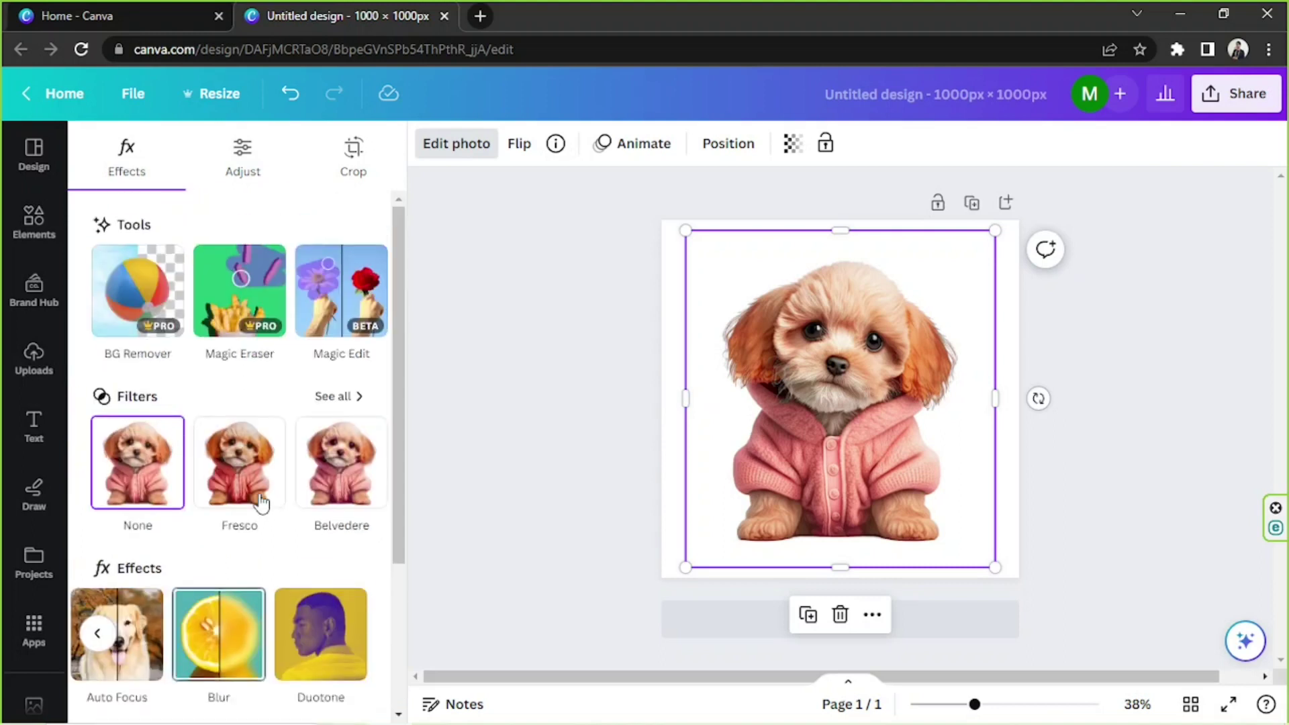
scroll(256, 507, down, 3)
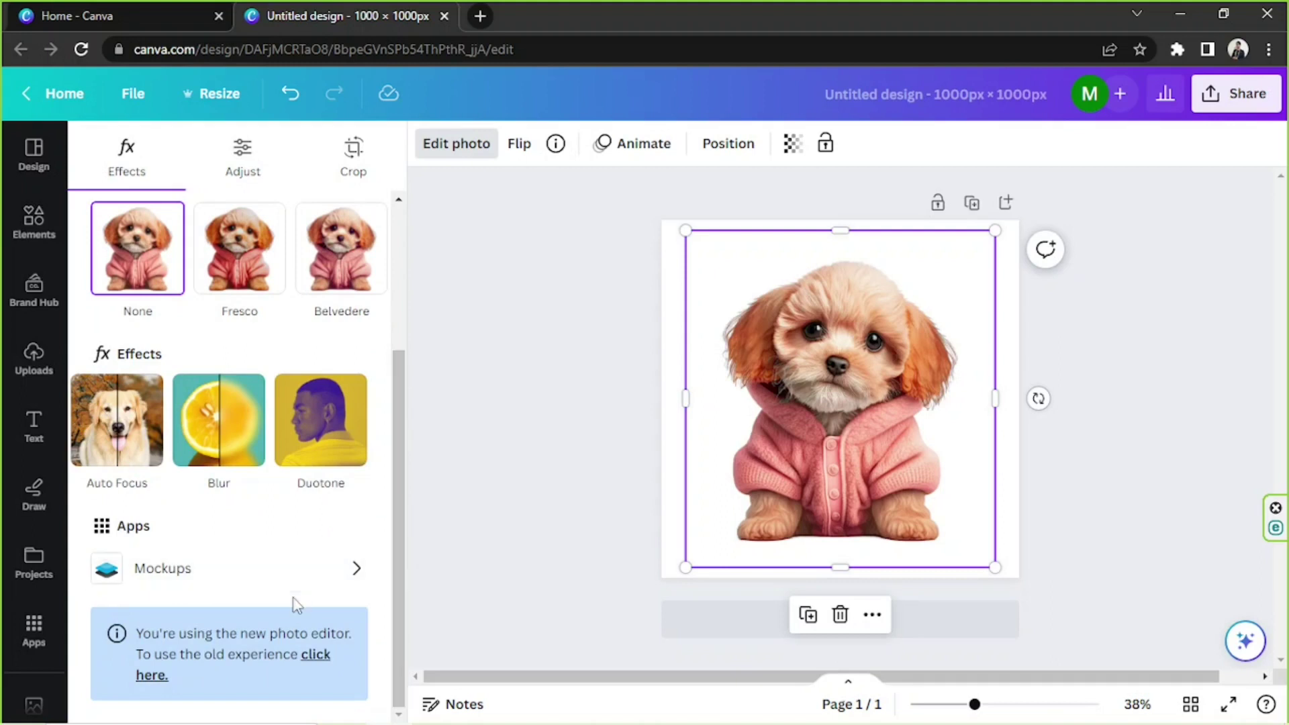
Revert the puppy image to Canva's old photo editor
click(320, 667)
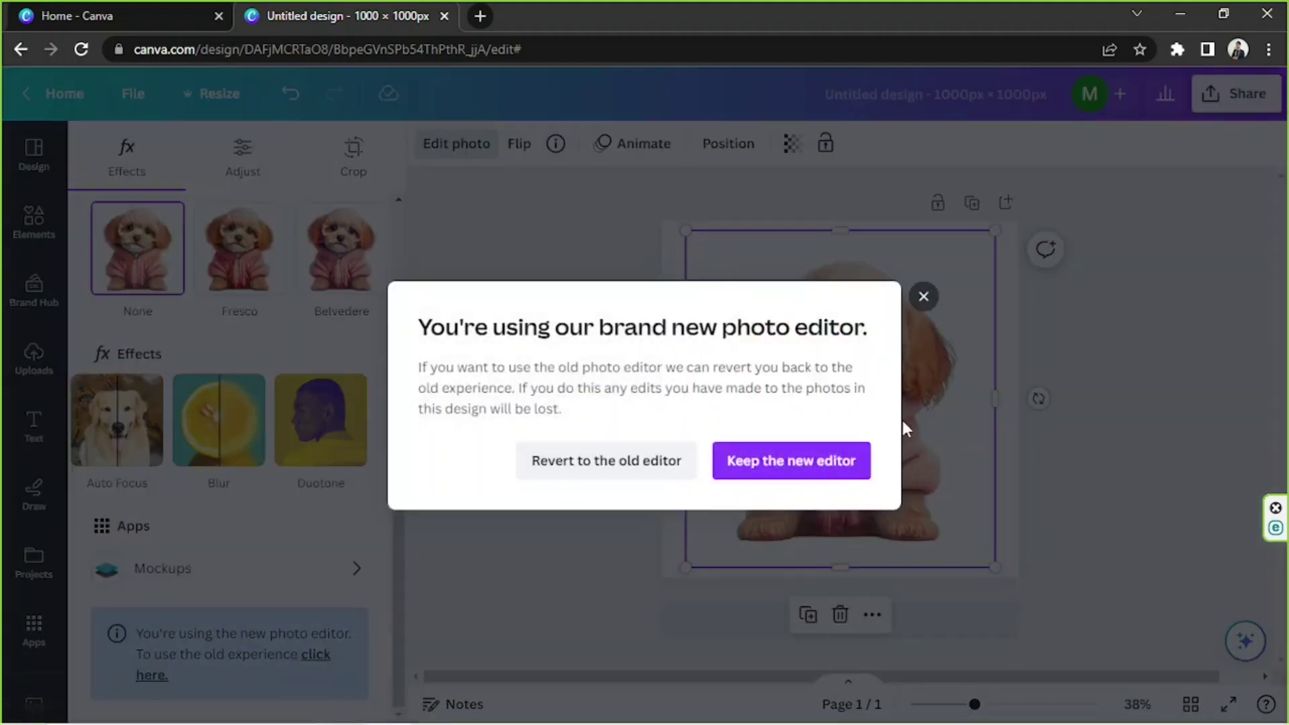
click(618, 470)
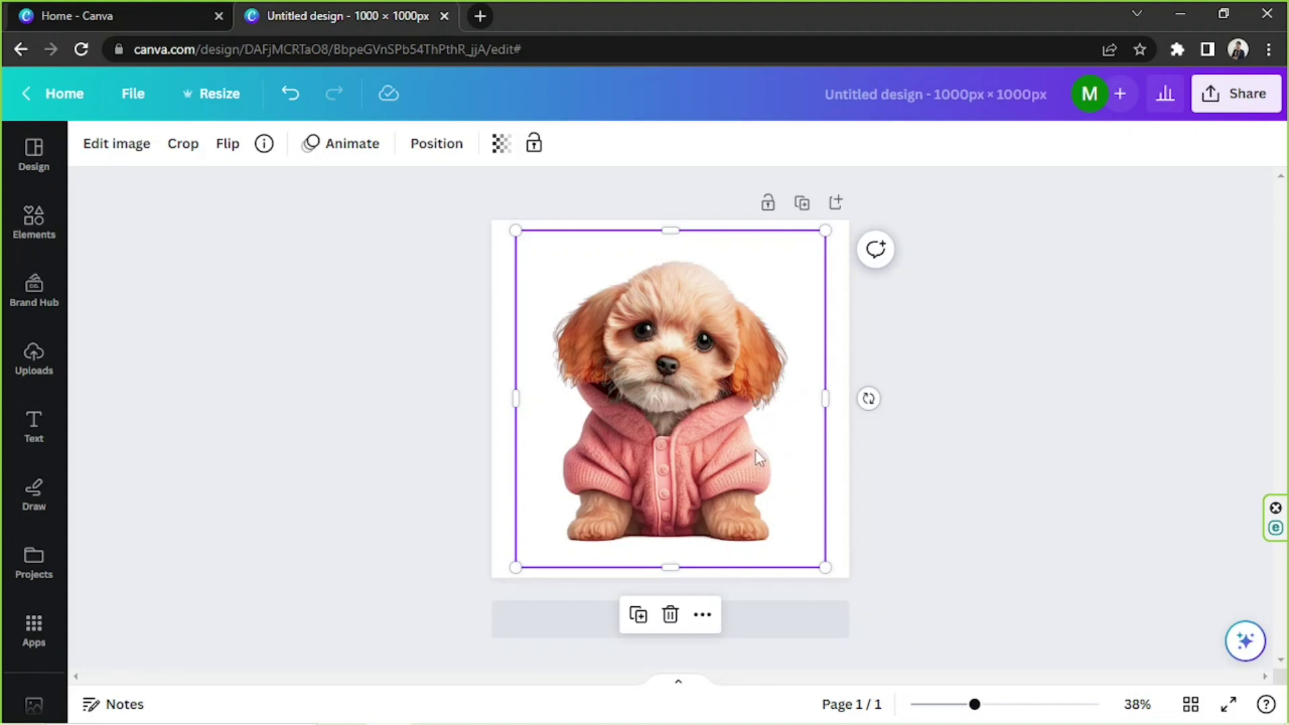
Show the puppy photo's Edit image options and browse its effects, adjustments and filters
click(134, 149)
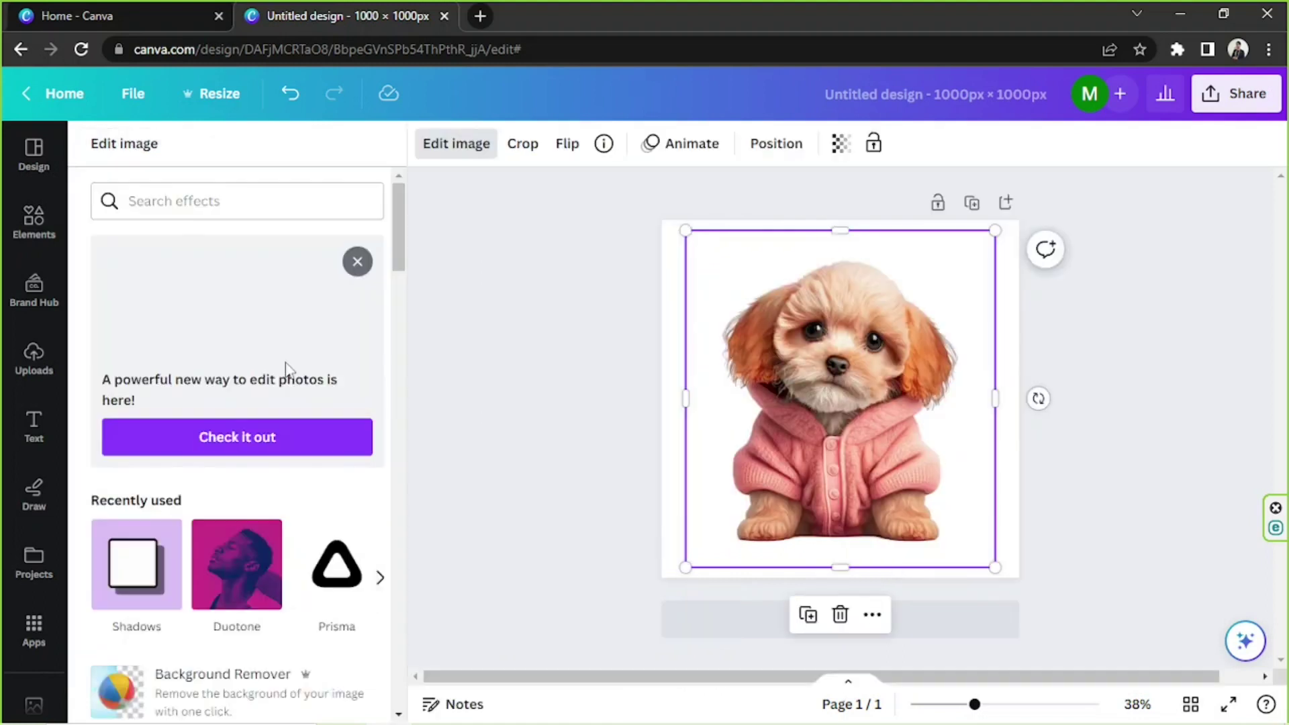
scroll(287, 368, down, 10)
scroll(287, 368, down, 15)
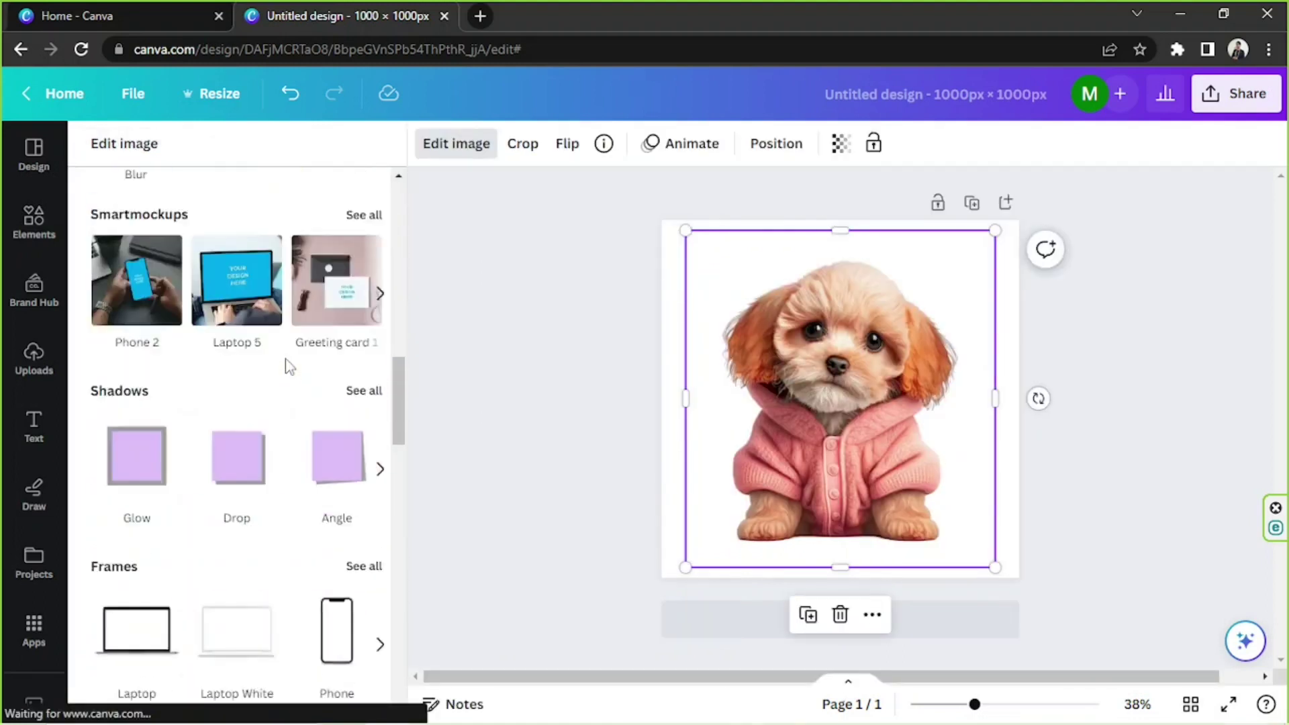
scroll(286, 367, down, 8)
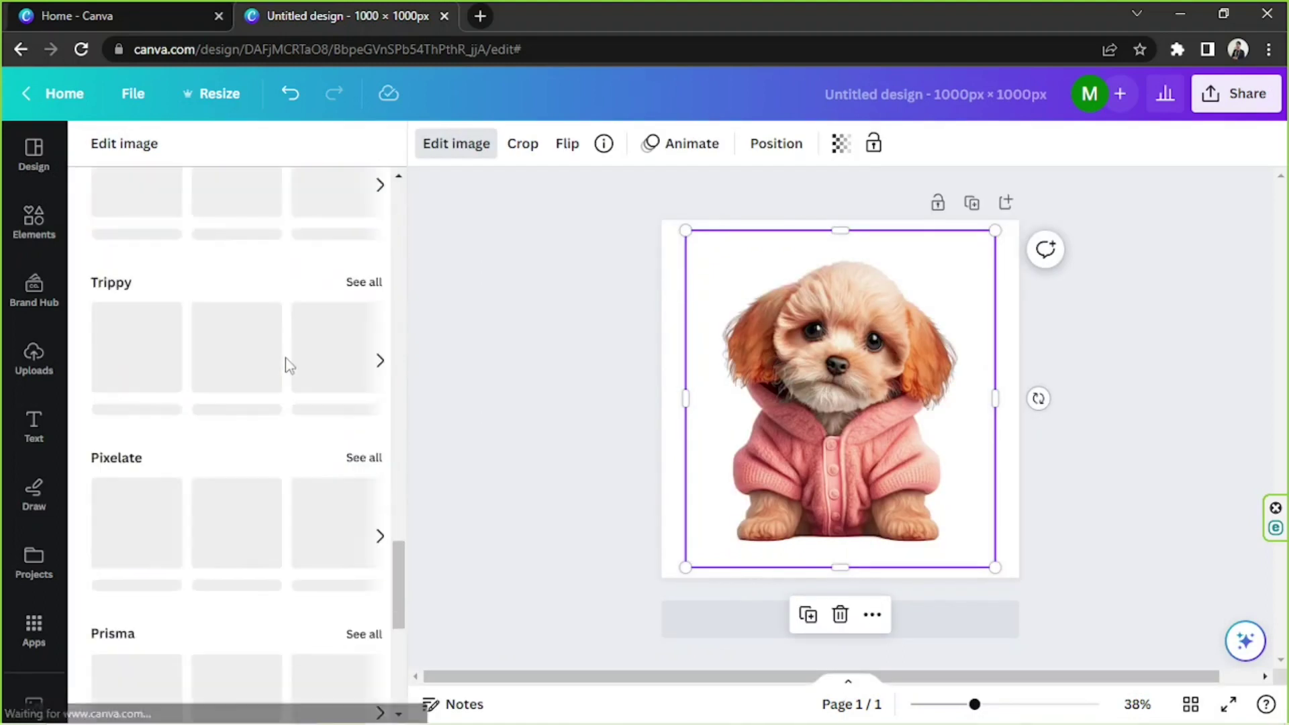
scroll(287, 366, down, 5)
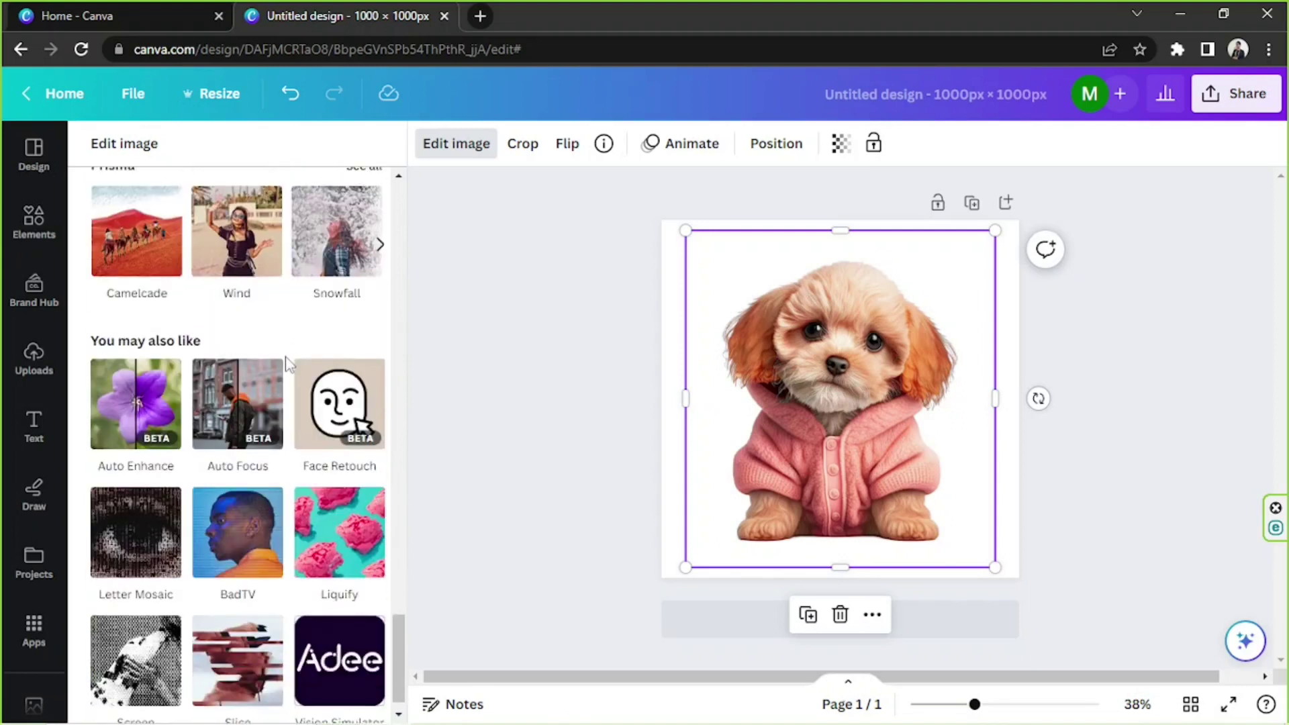
scroll(289, 365, up, 12)
scroll(289, 364, up, 3)
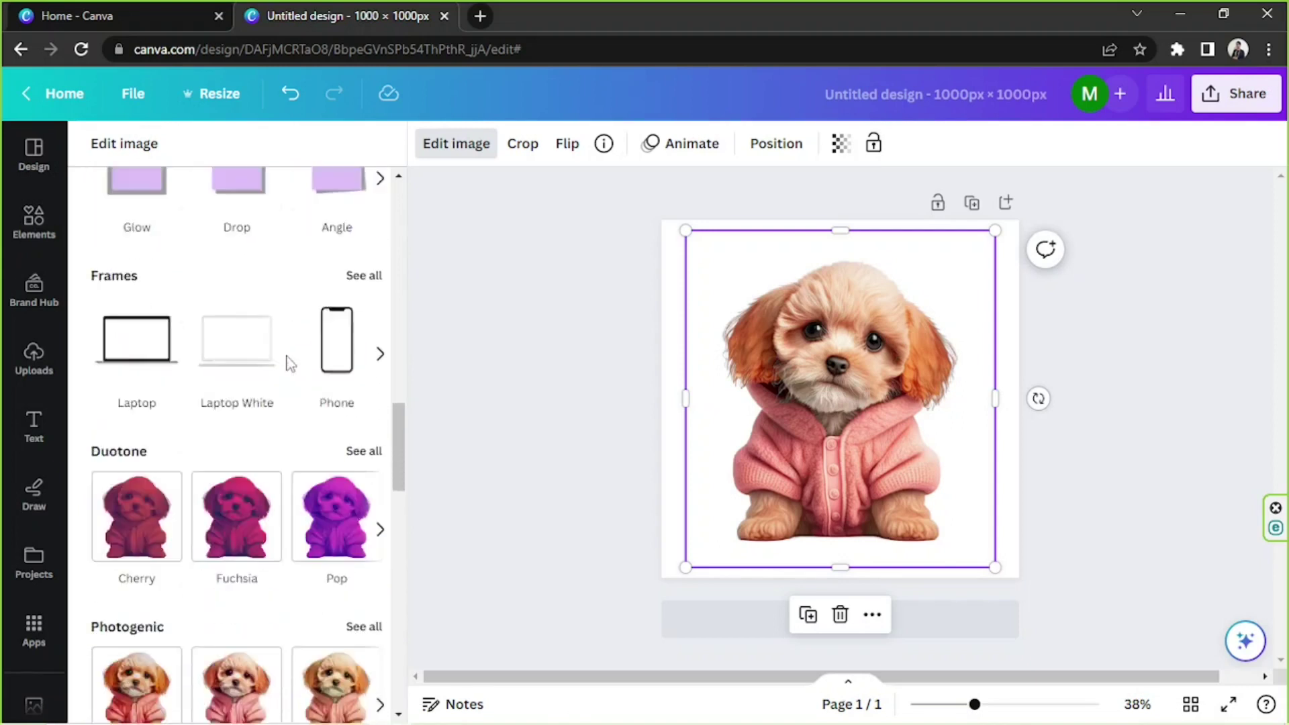
scroll(289, 364, down, 12)
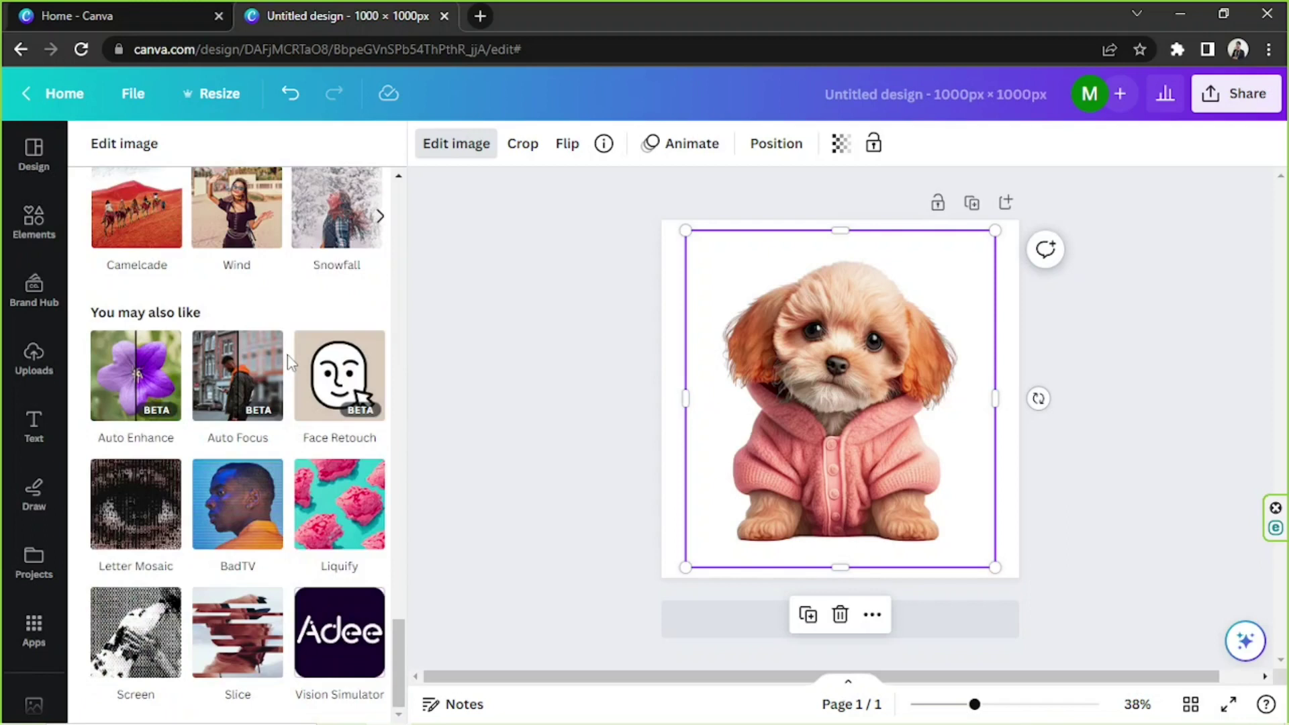
scroll(290, 362, up, 15)
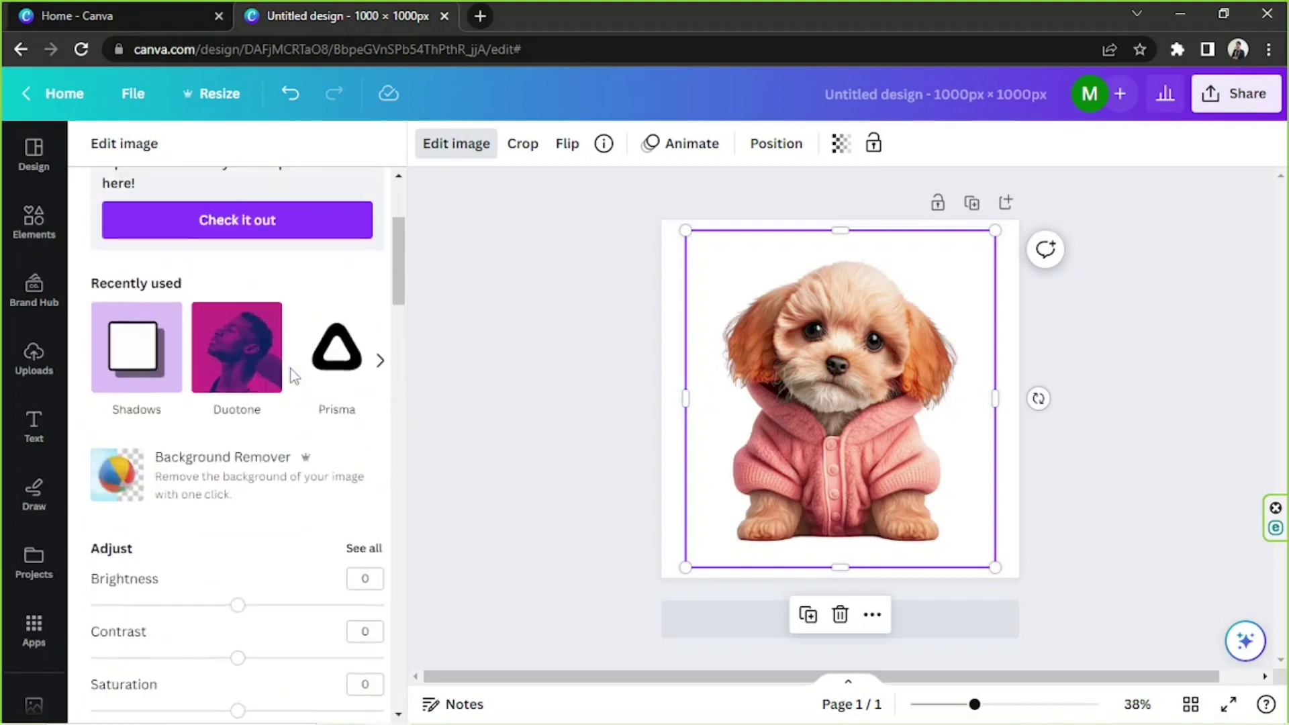
scroll(292, 376, up, 4)
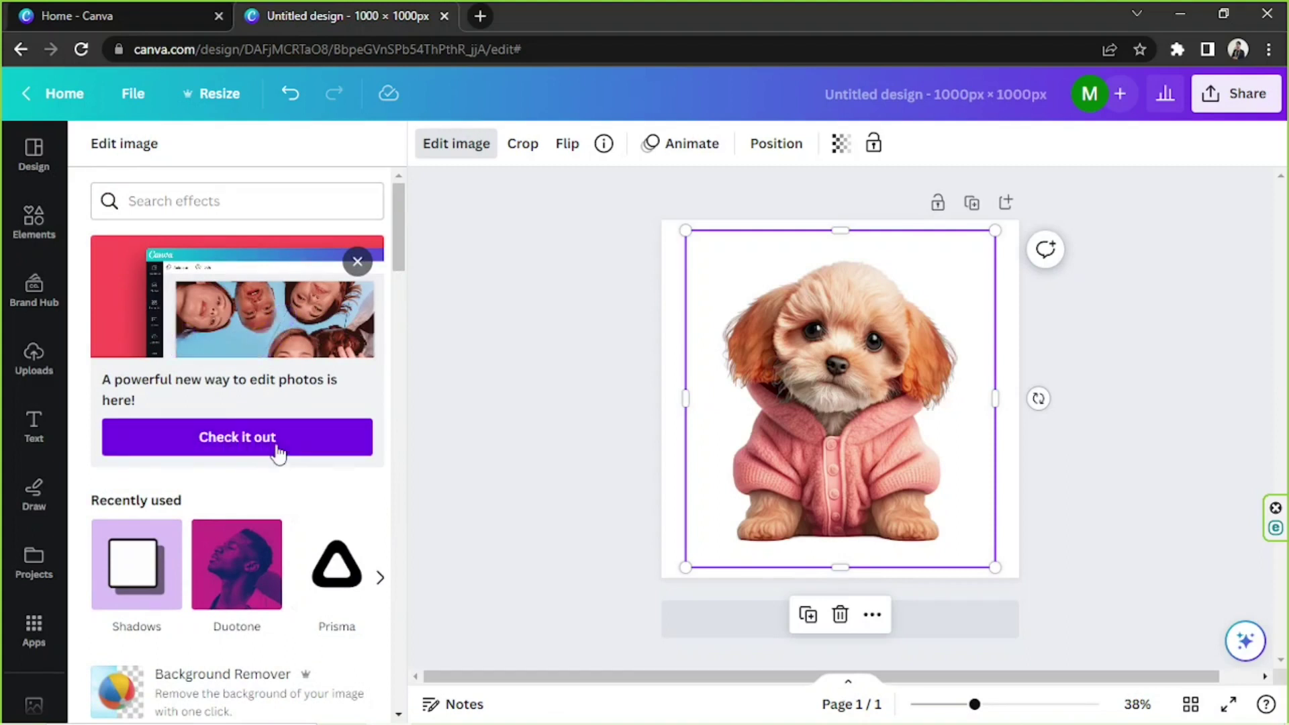
scroll(288, 482, down, 10)
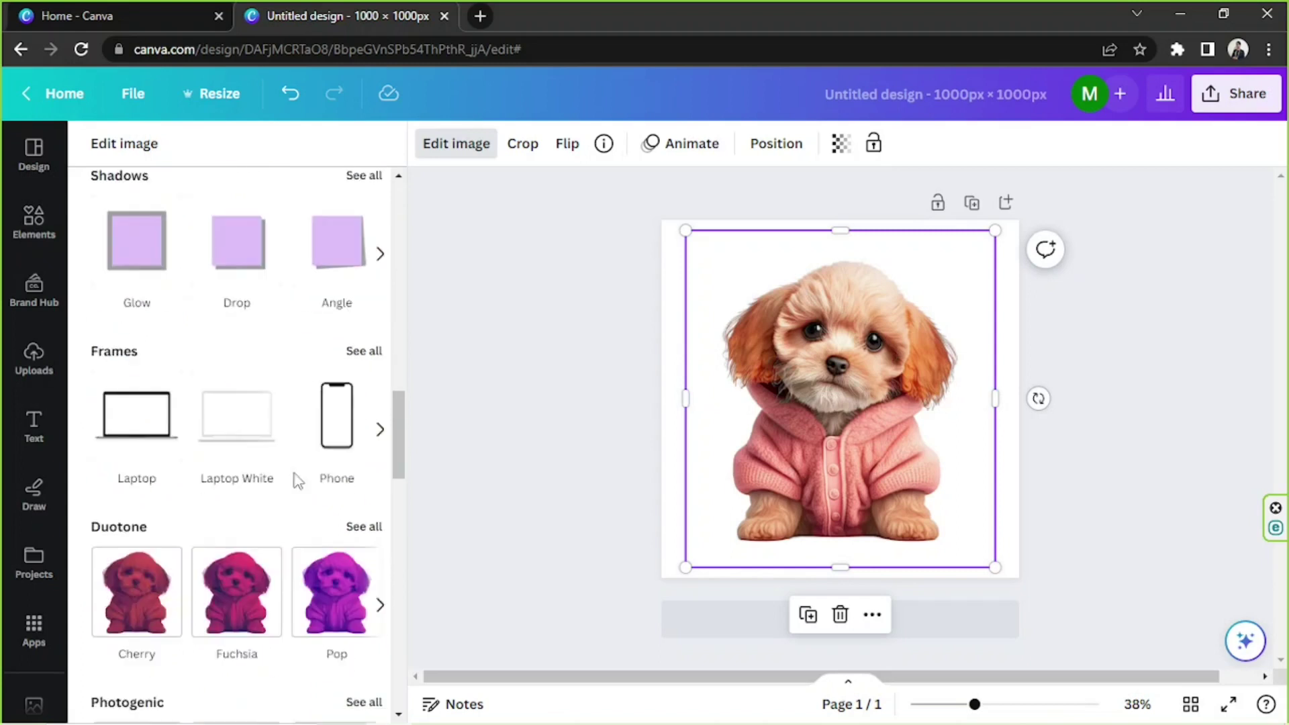
scroll(298, 481, down, 4)
scroll(296, 480, down, 4)
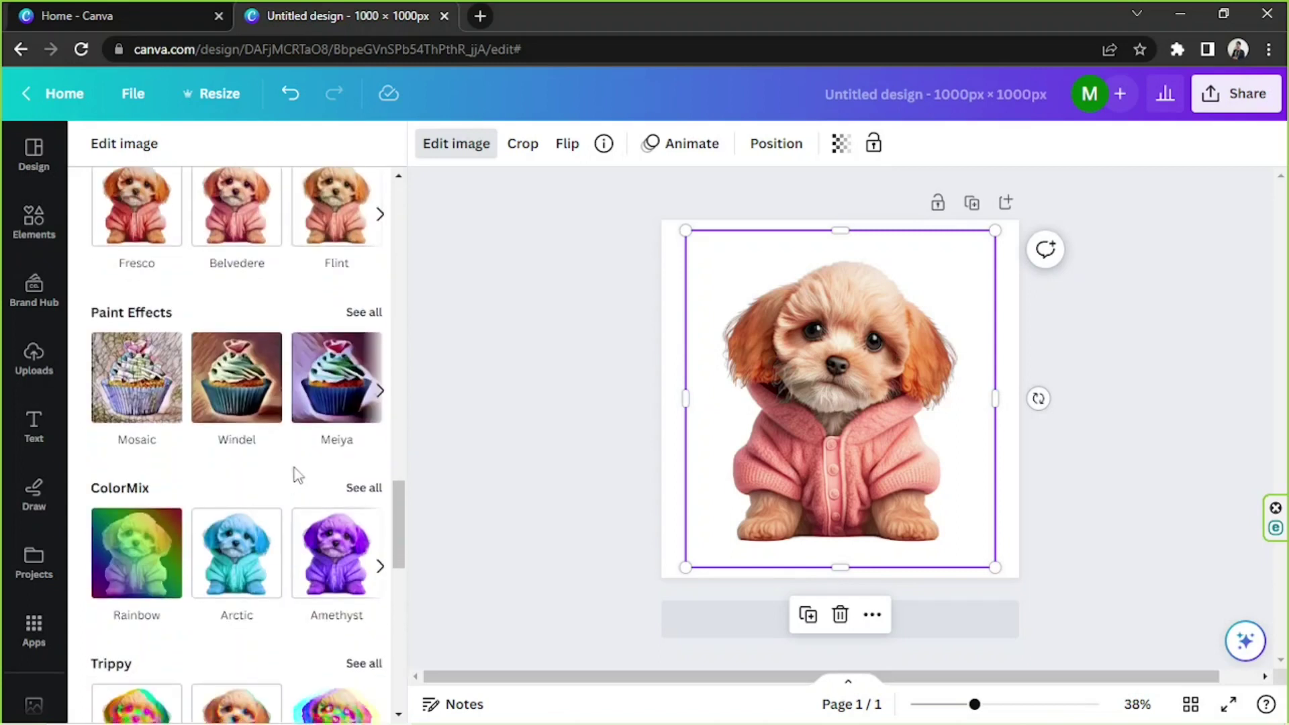
scroll(298, 476, down, 6)
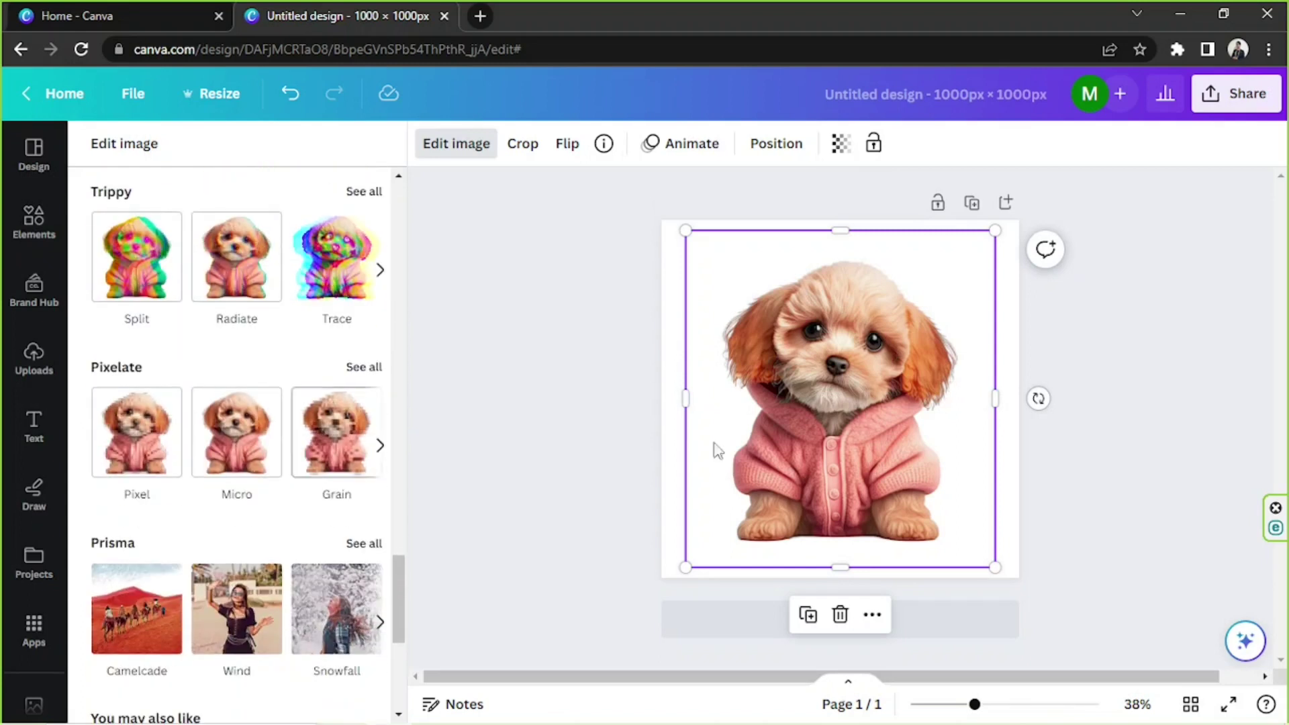
scroll(327, 502, down, 4)
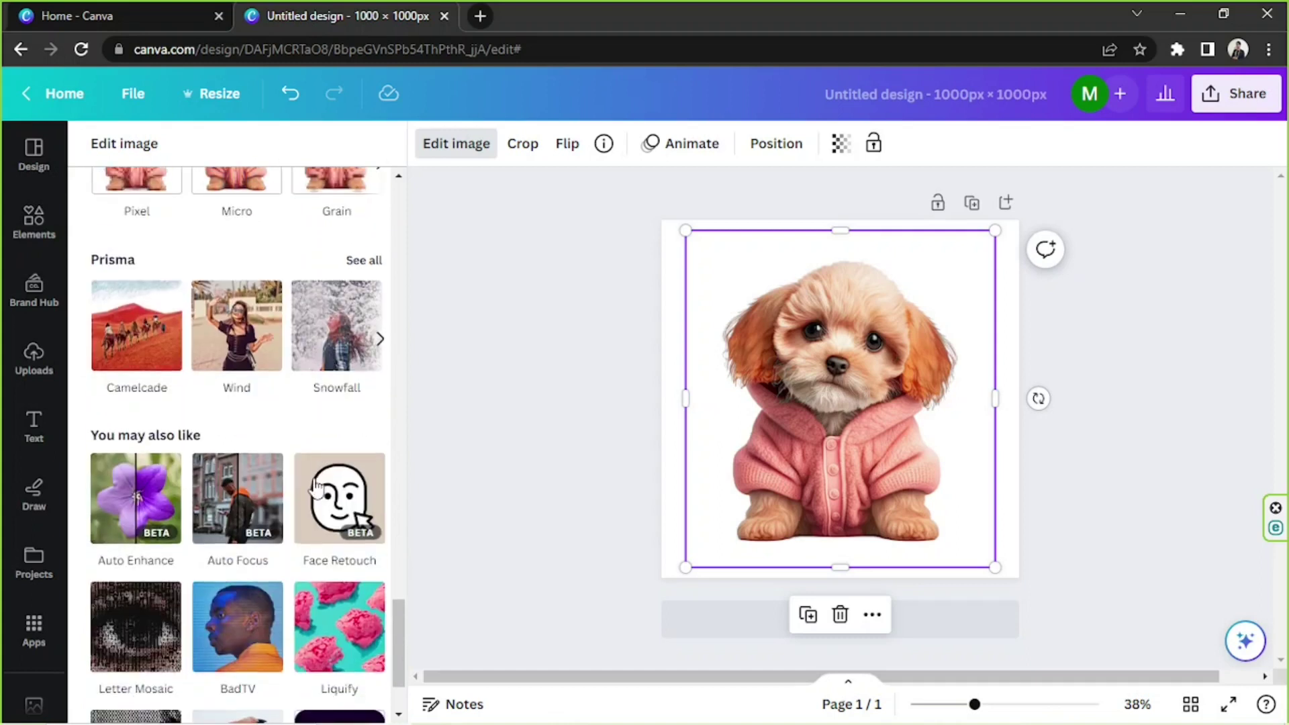
scroll(228, 471, down, 4)
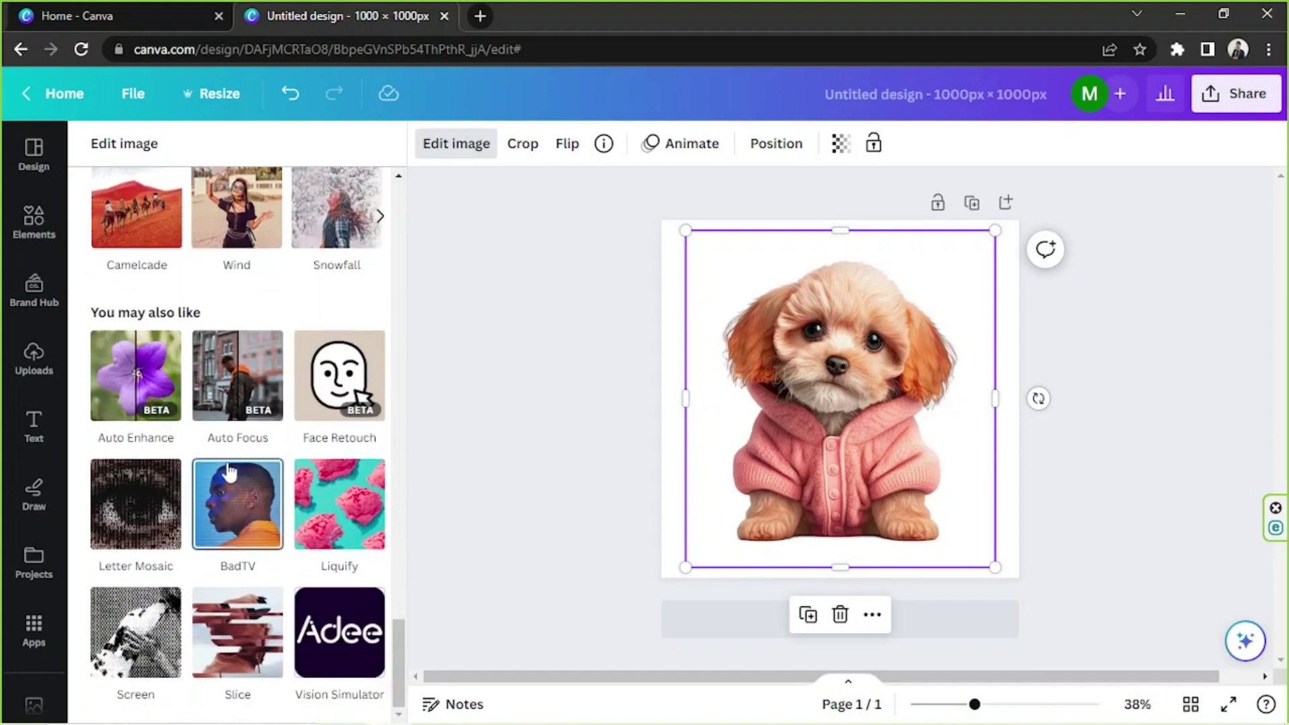
scroll(228, 471, up, 3)
scroll(228, 470, up, 10)
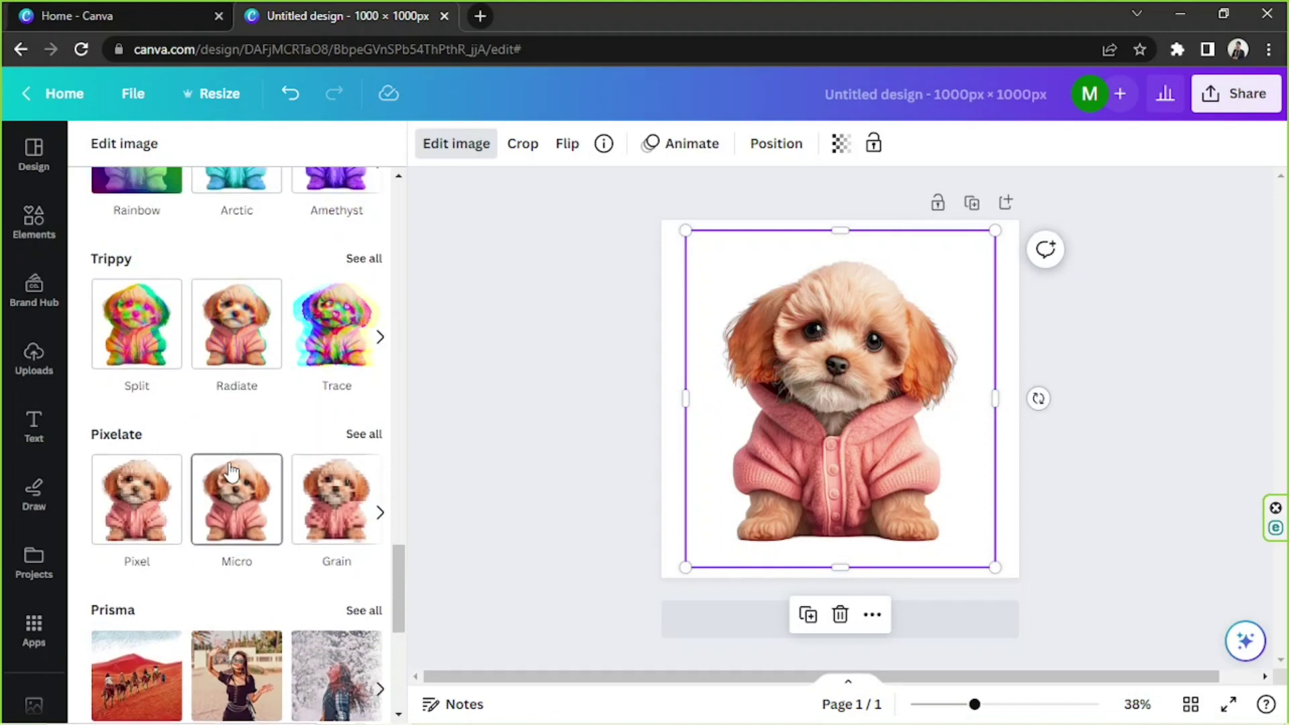
scroll(230, 470, up, 15)
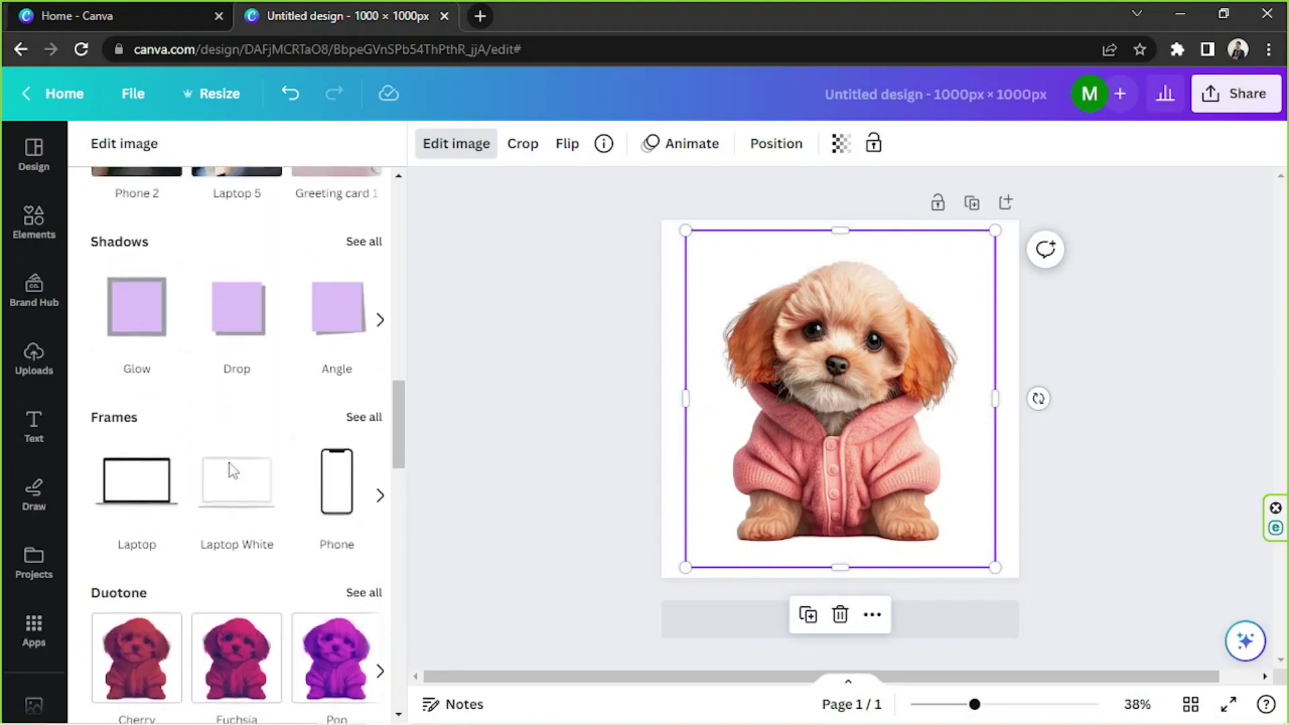
scroll(230, 468, up, 3)
scroll(232, 461, up, 9)
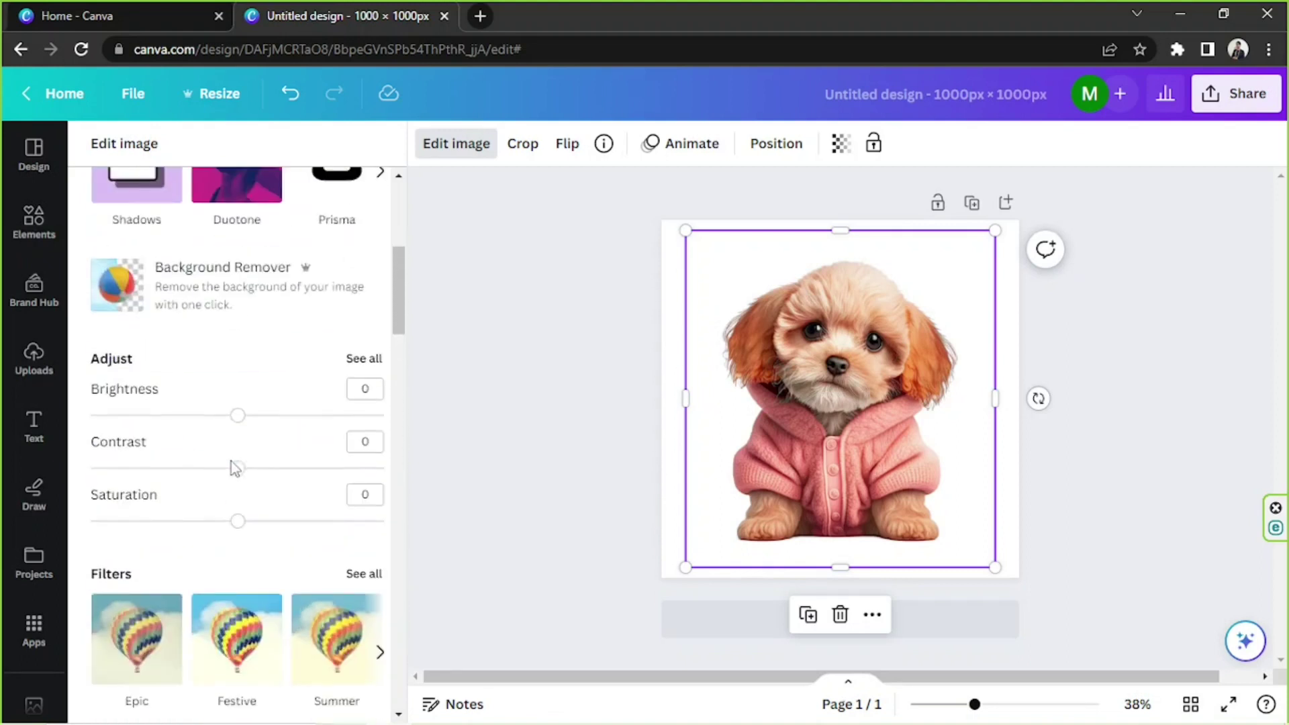
scroll(240, 295, down, 7)
scroll(242, 293, up, 10)
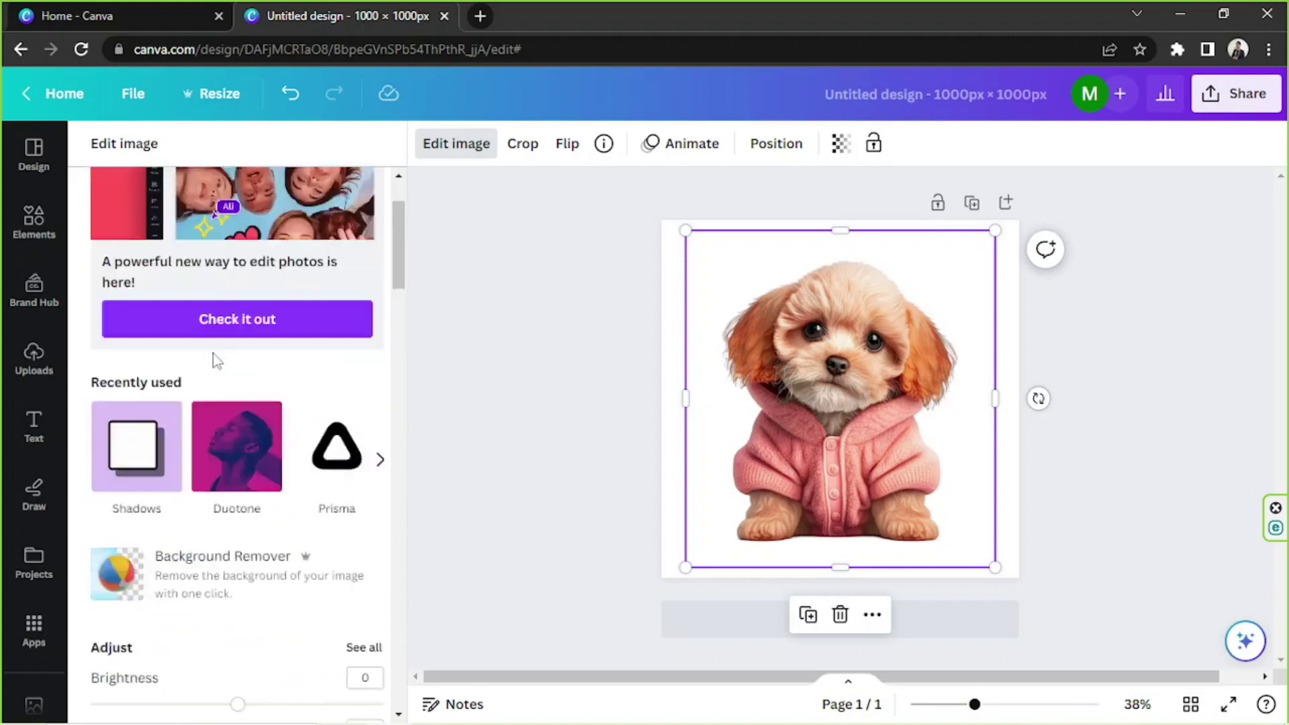
Apply the Prisma Camelcade style to the puppy photo
text(prisma)
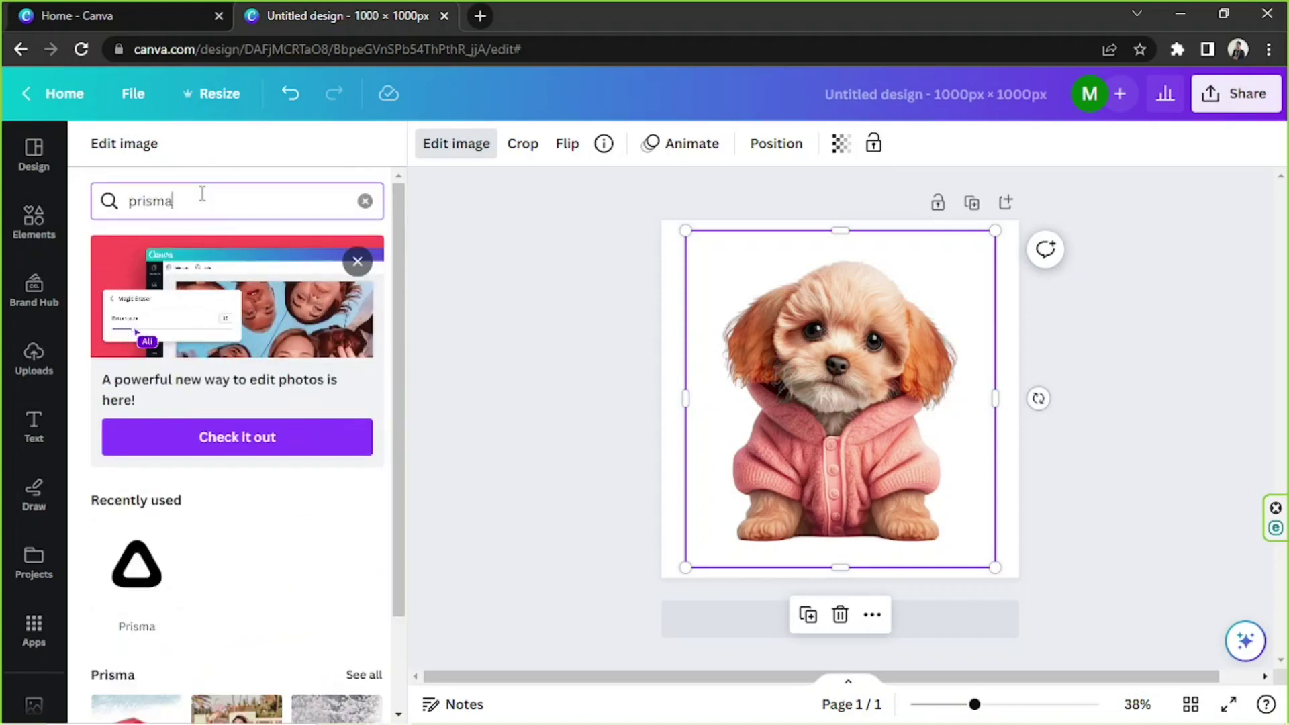
click(136, 564)
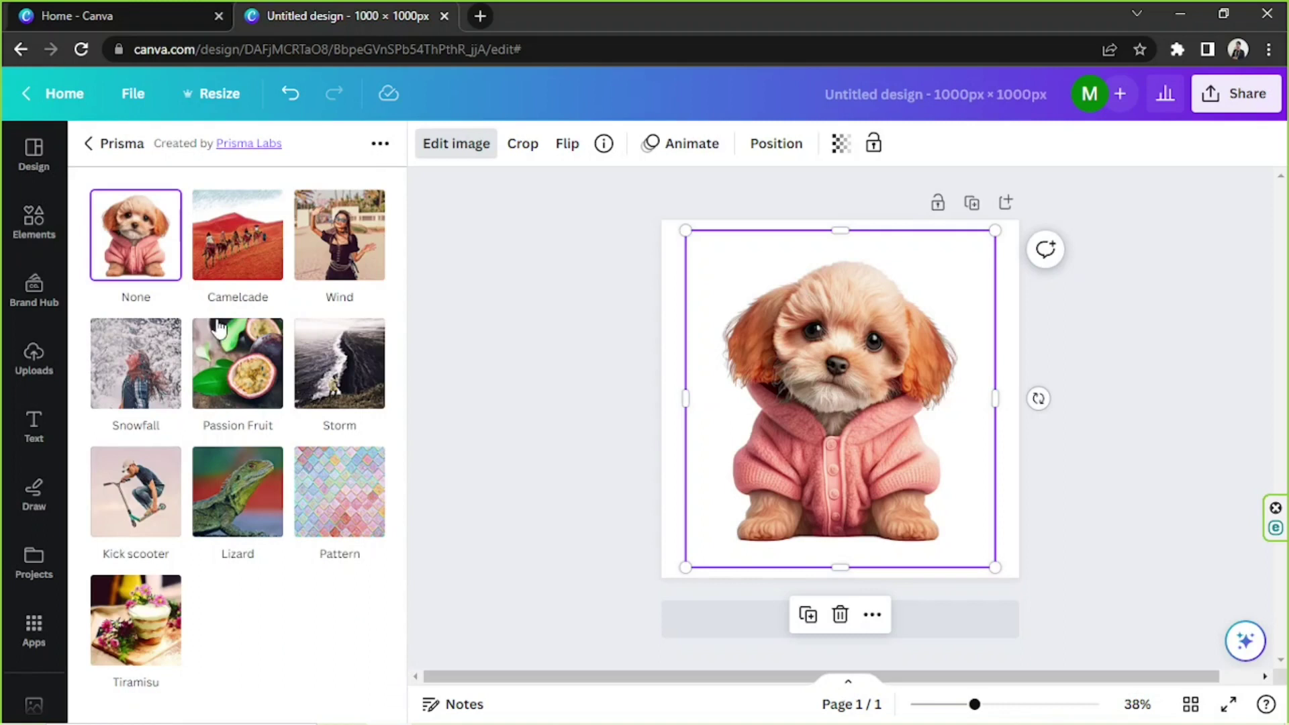
click(243, 228)
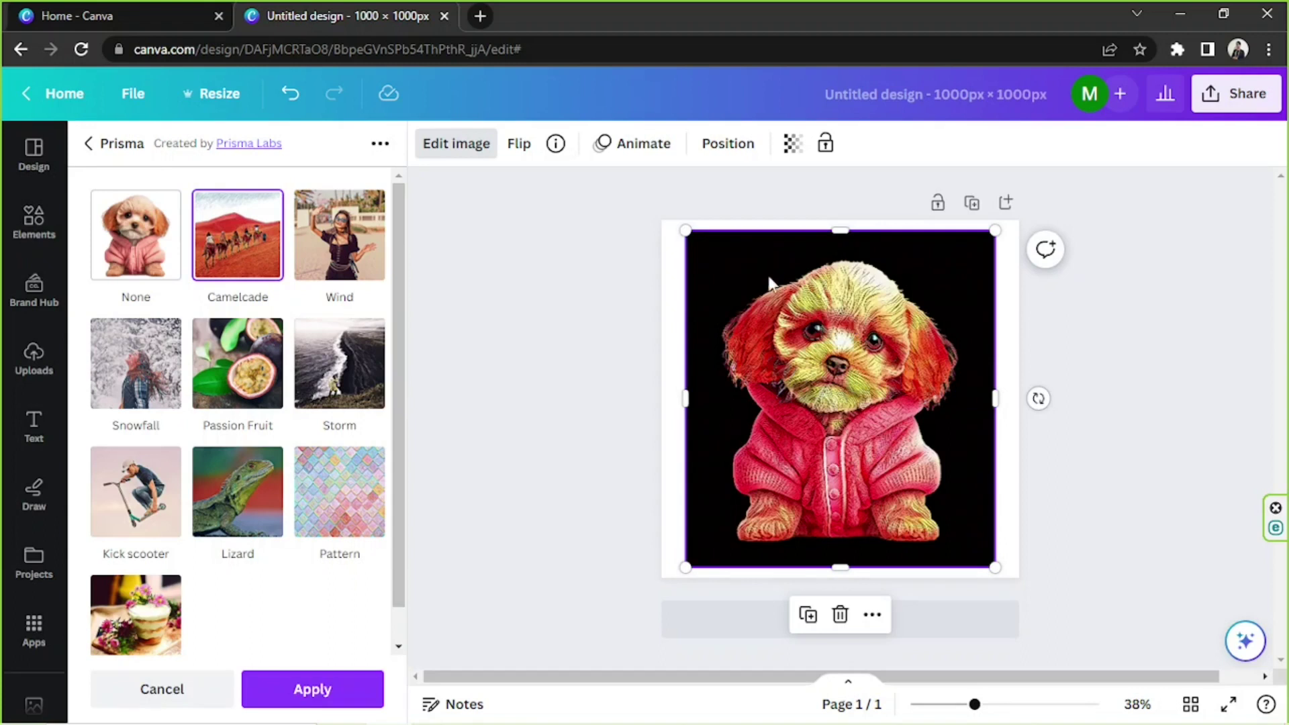
click(603, 270)
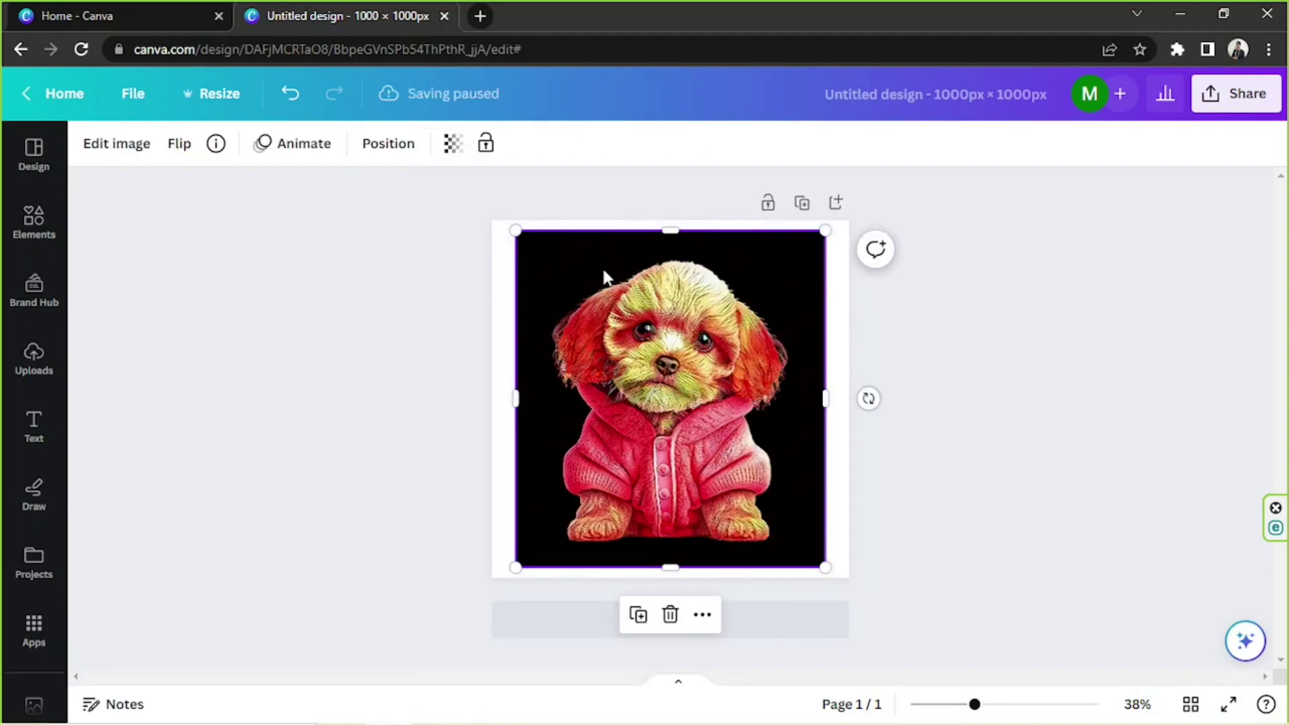
click(1037, 449)
click(676, 347)
Remove the puppy's black background with Background Remover, then show the Elements library
click(107, 144)
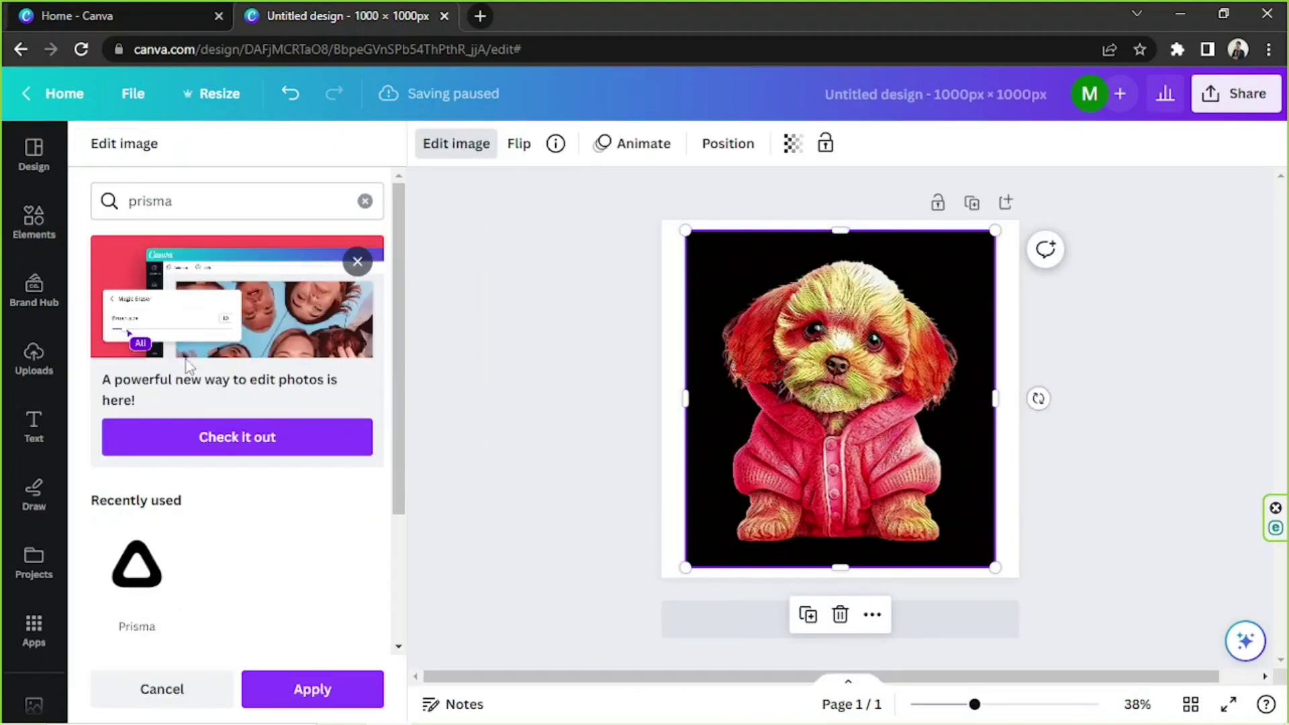
scroll(233, 466, down, 3)
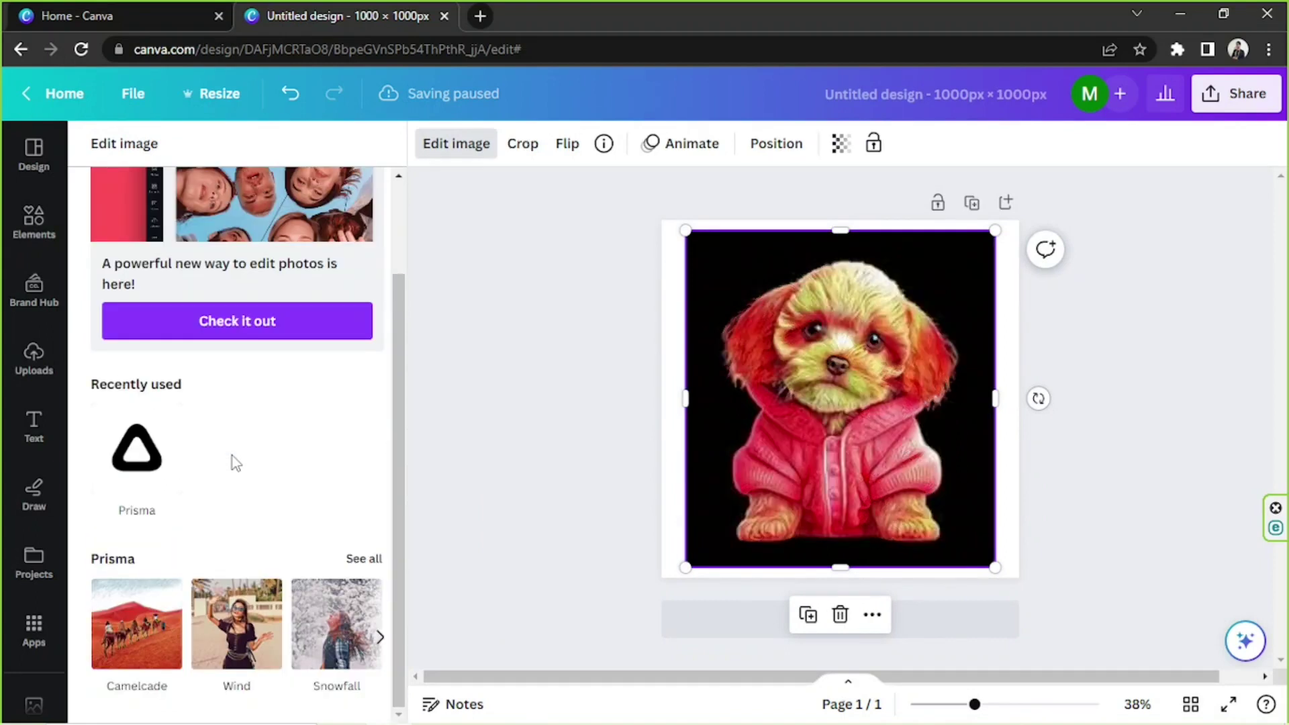
scroll(228, 416, up, 2)
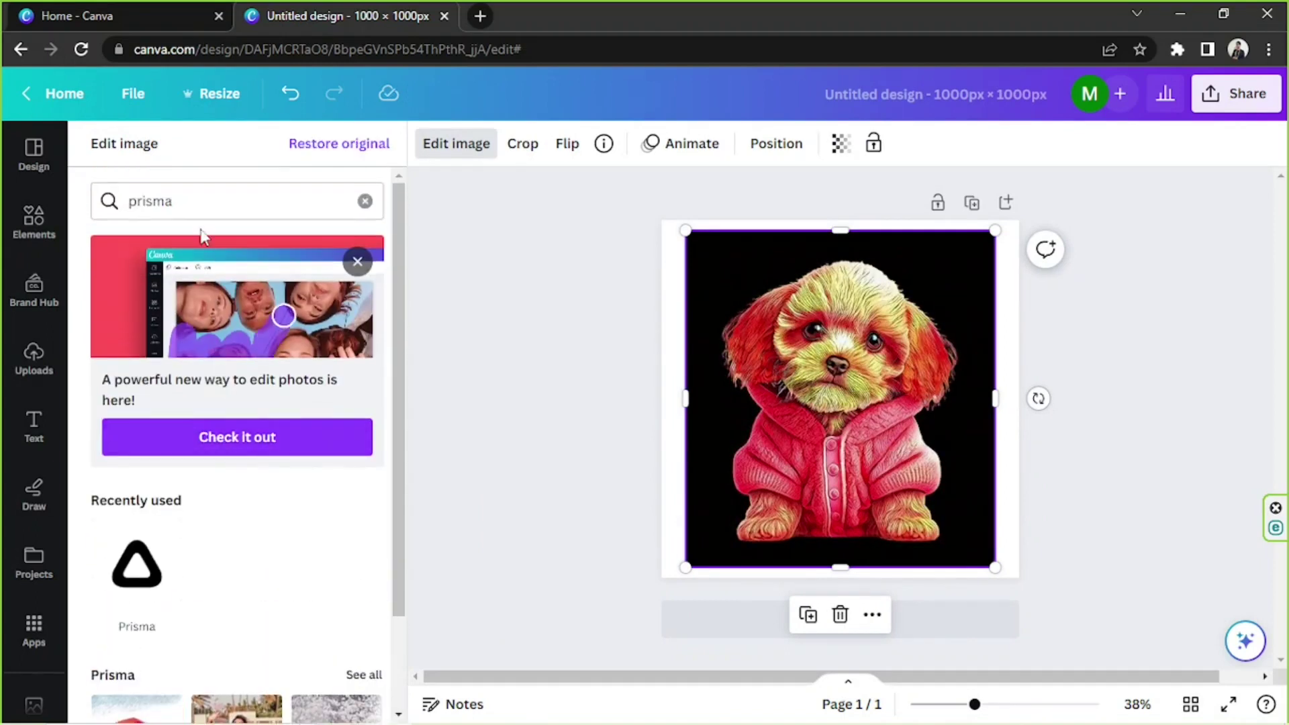
click(199, 203)
key(ctrl+a)
text(bg)
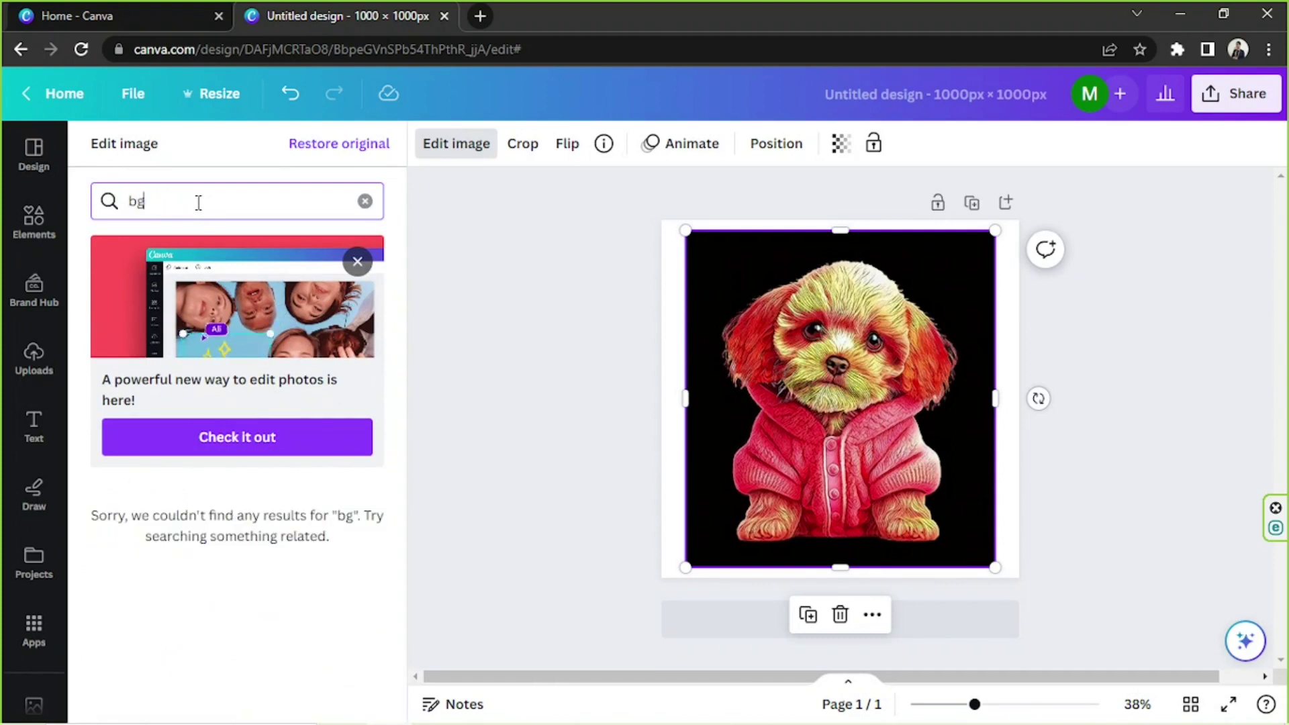
text(backg)
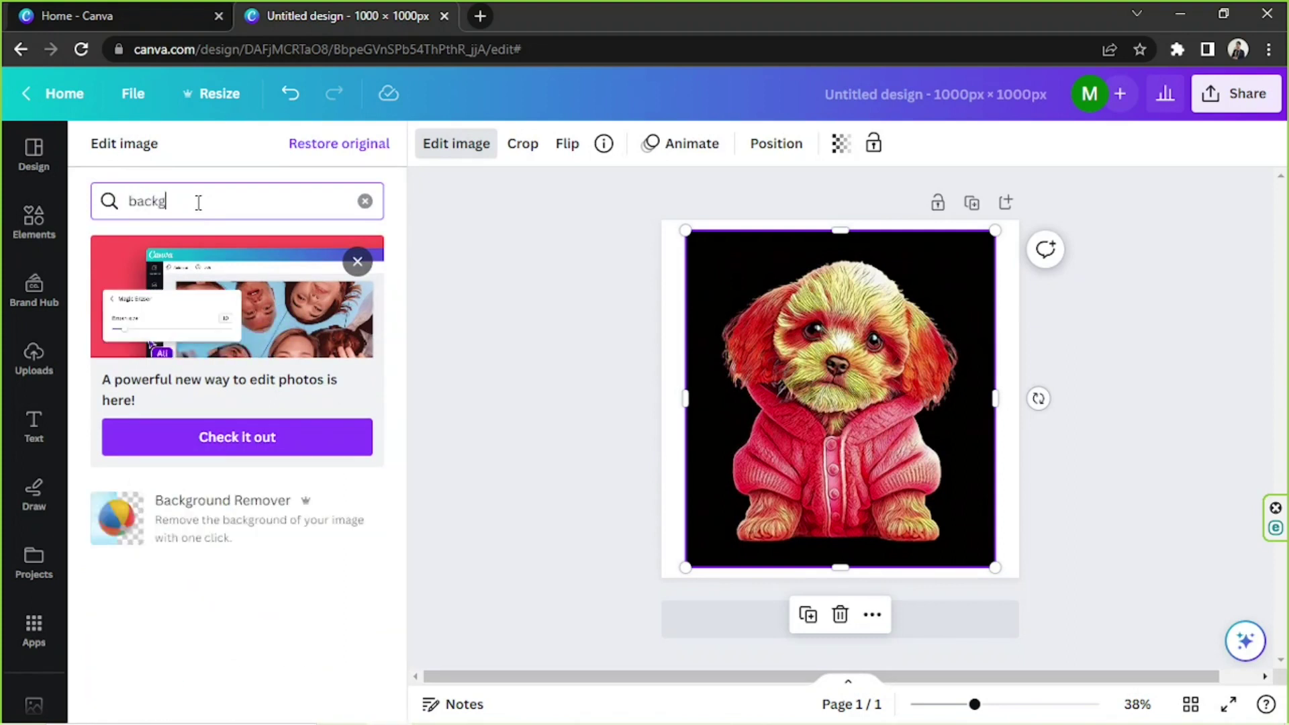
click(201, 517)
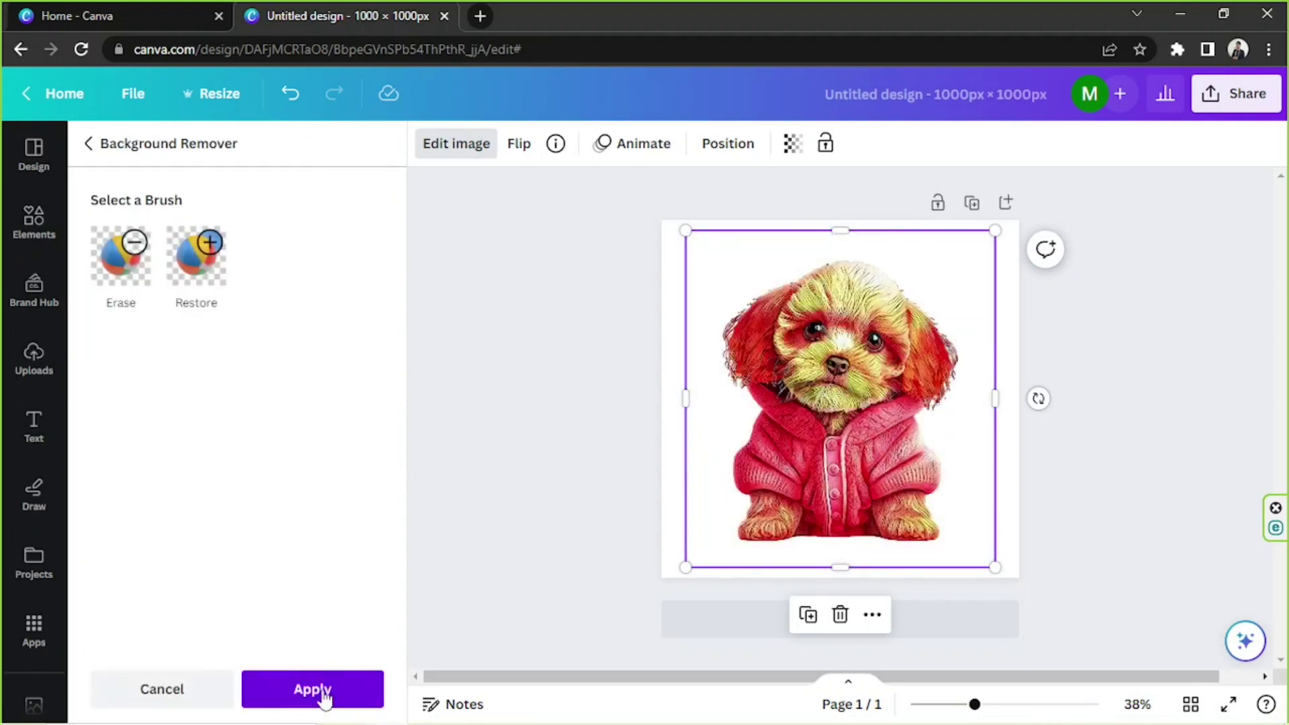
click(294, 688)
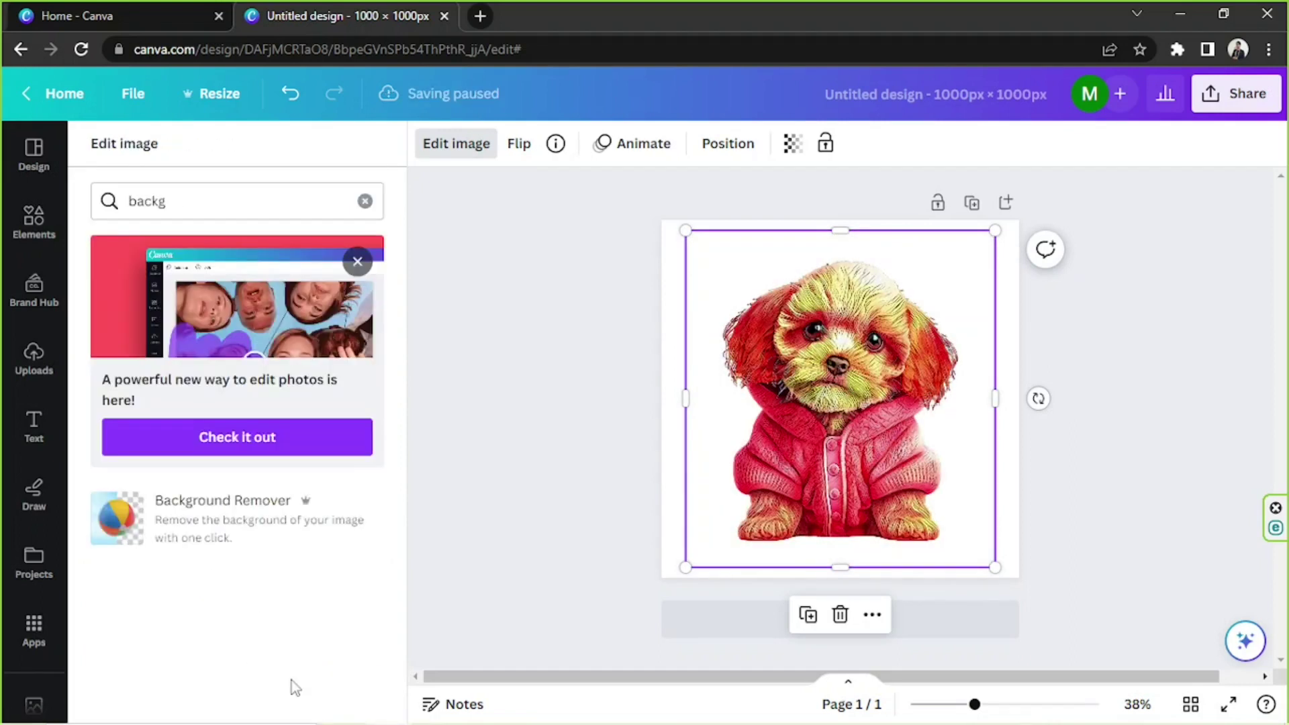
click(1070, 388)
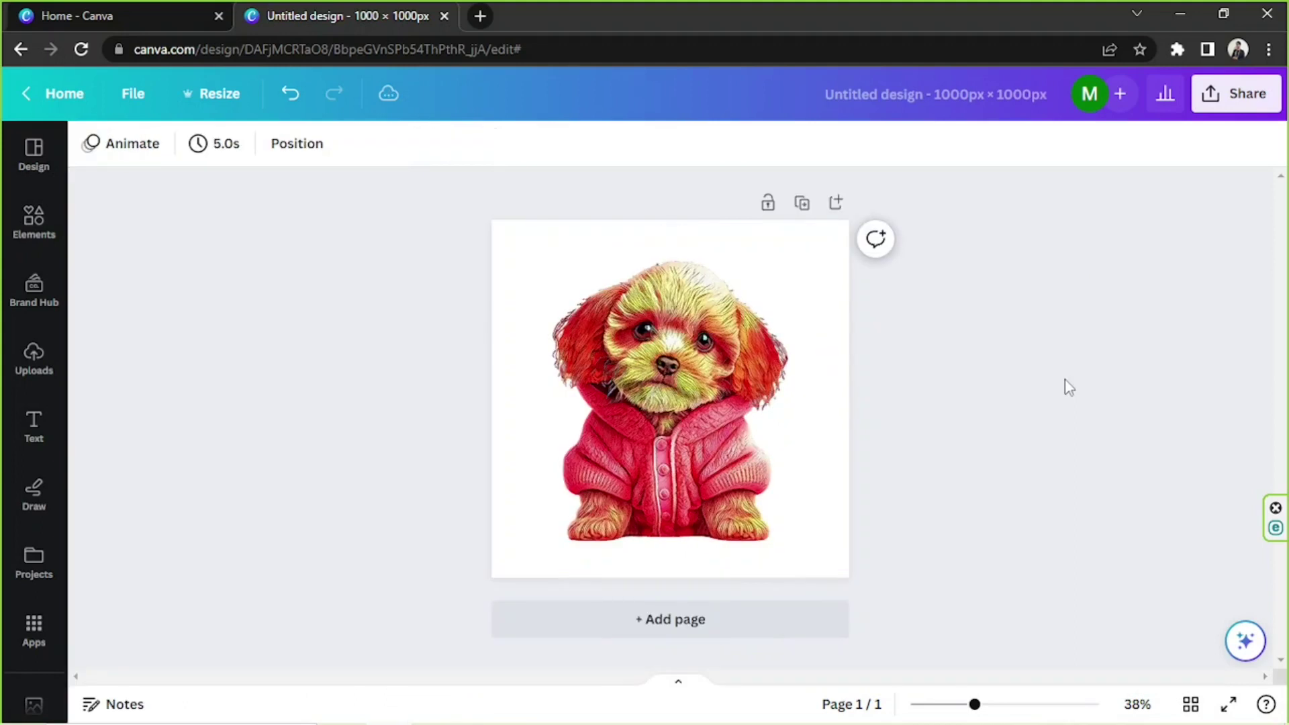
click(615, 486)
click(332, 438)
click(30, 235)
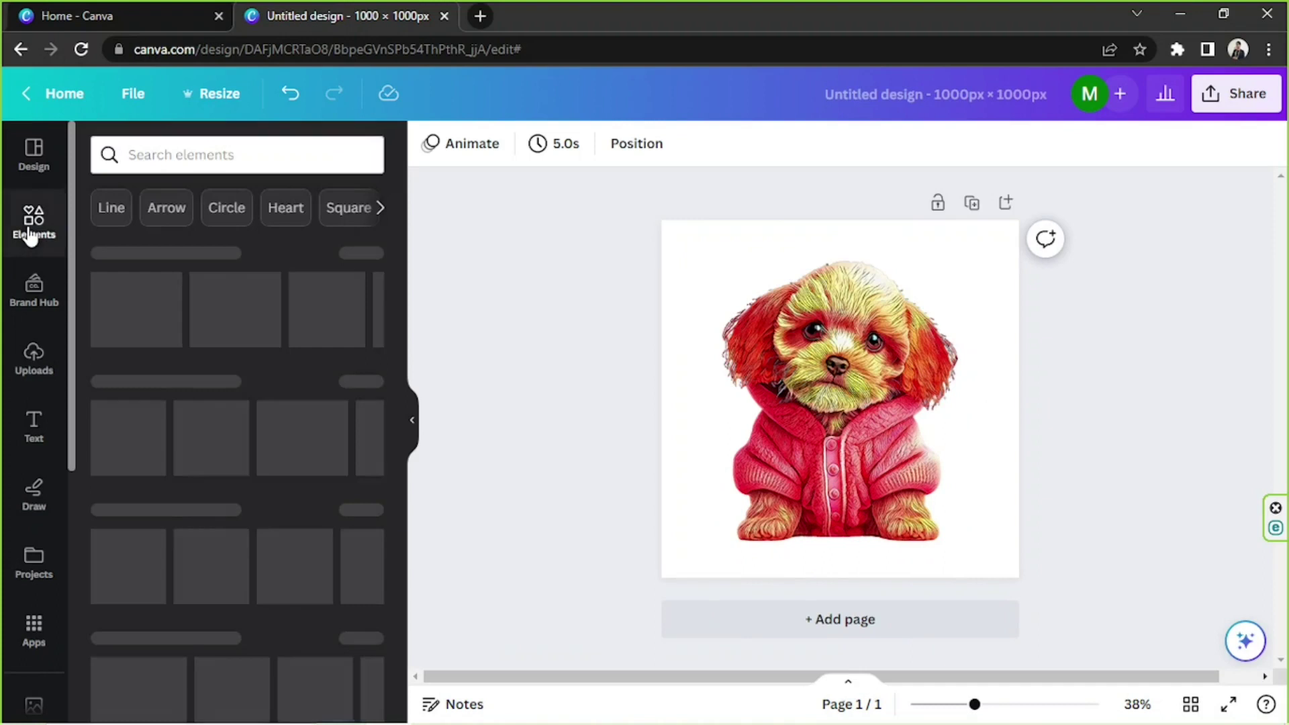
Search Elements for 'splash' and browse the Graphics results for a black splatter
click(225, 154)
text(s)
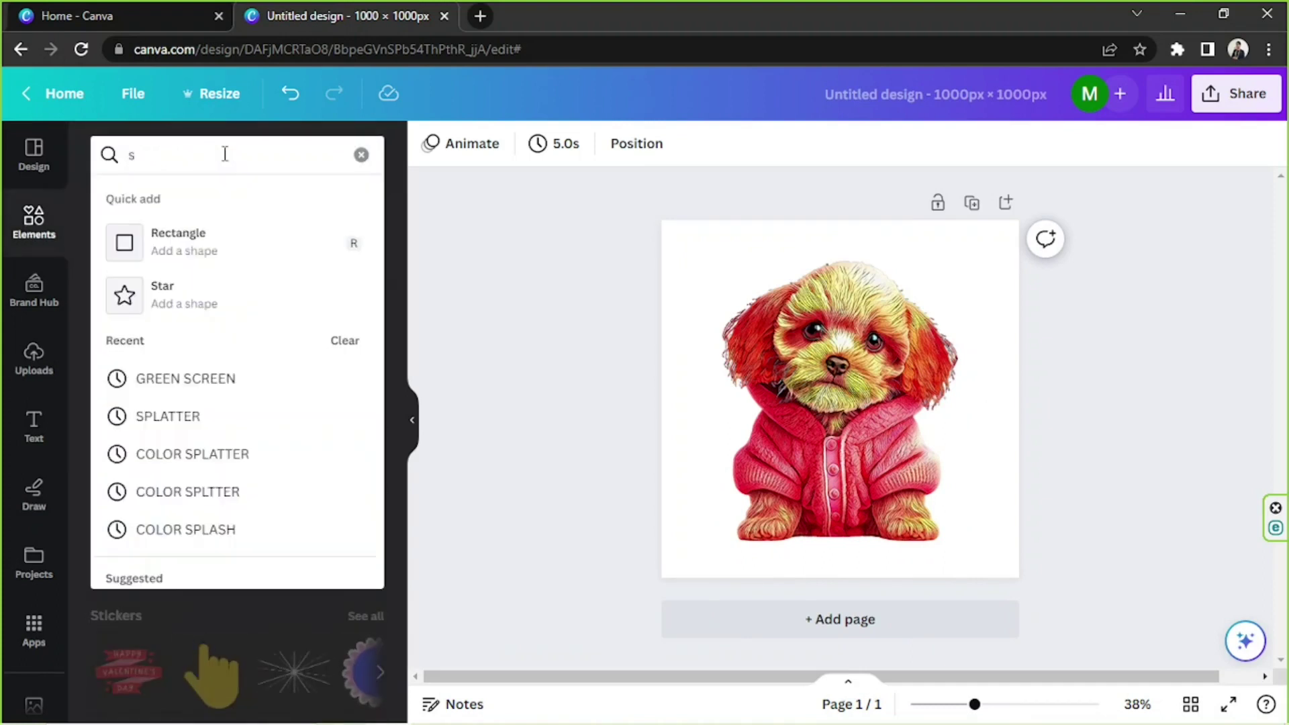
text(plash)
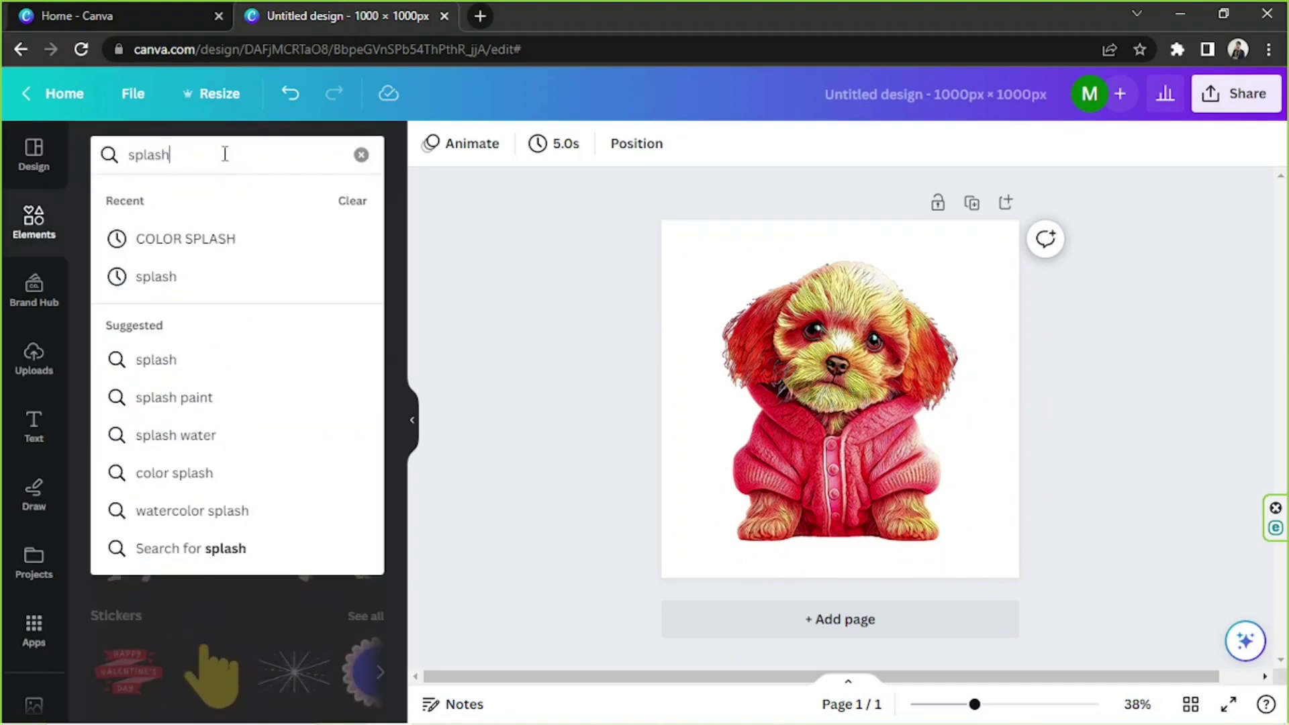
key(Return)
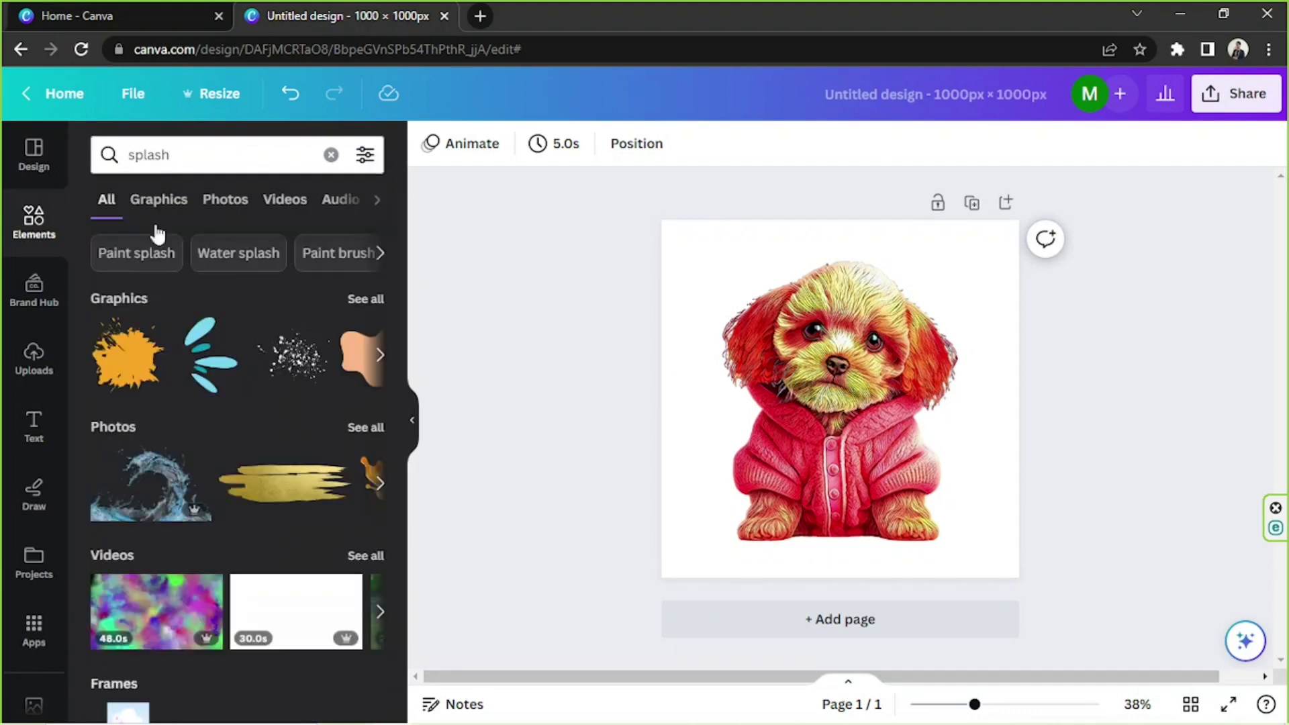
click(156, 213)
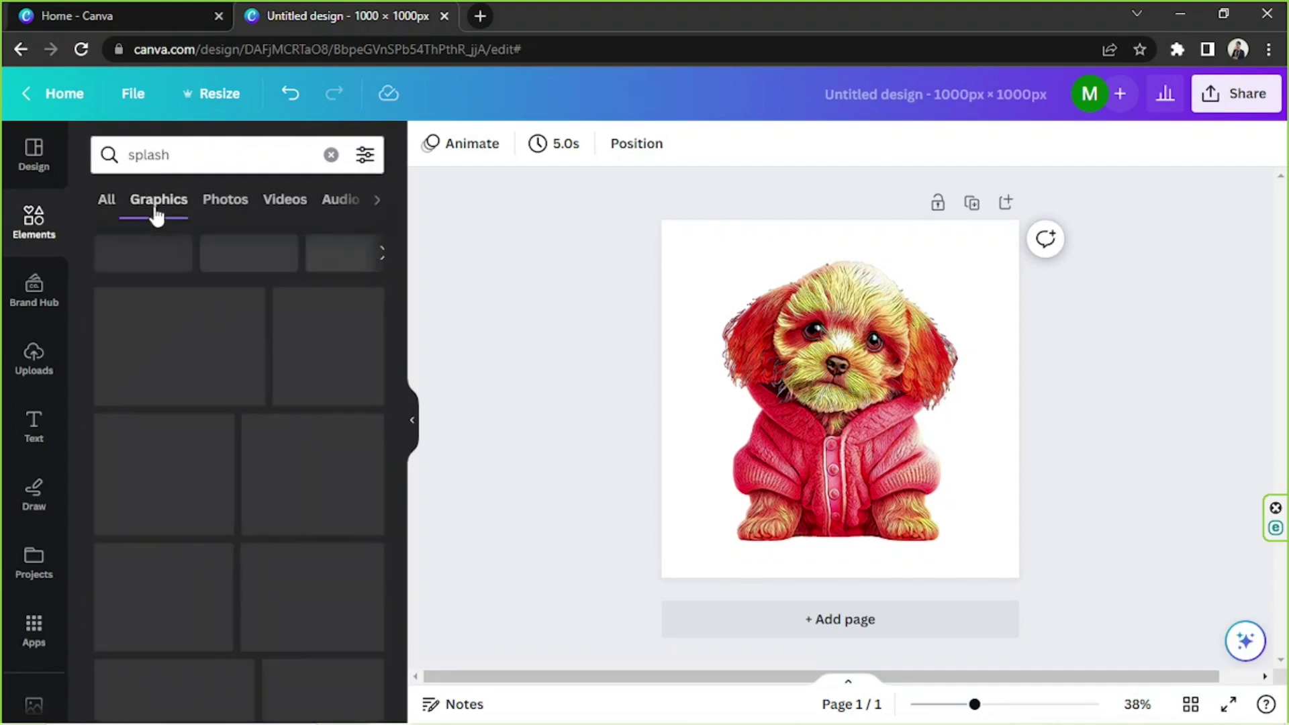
click(226, 205)
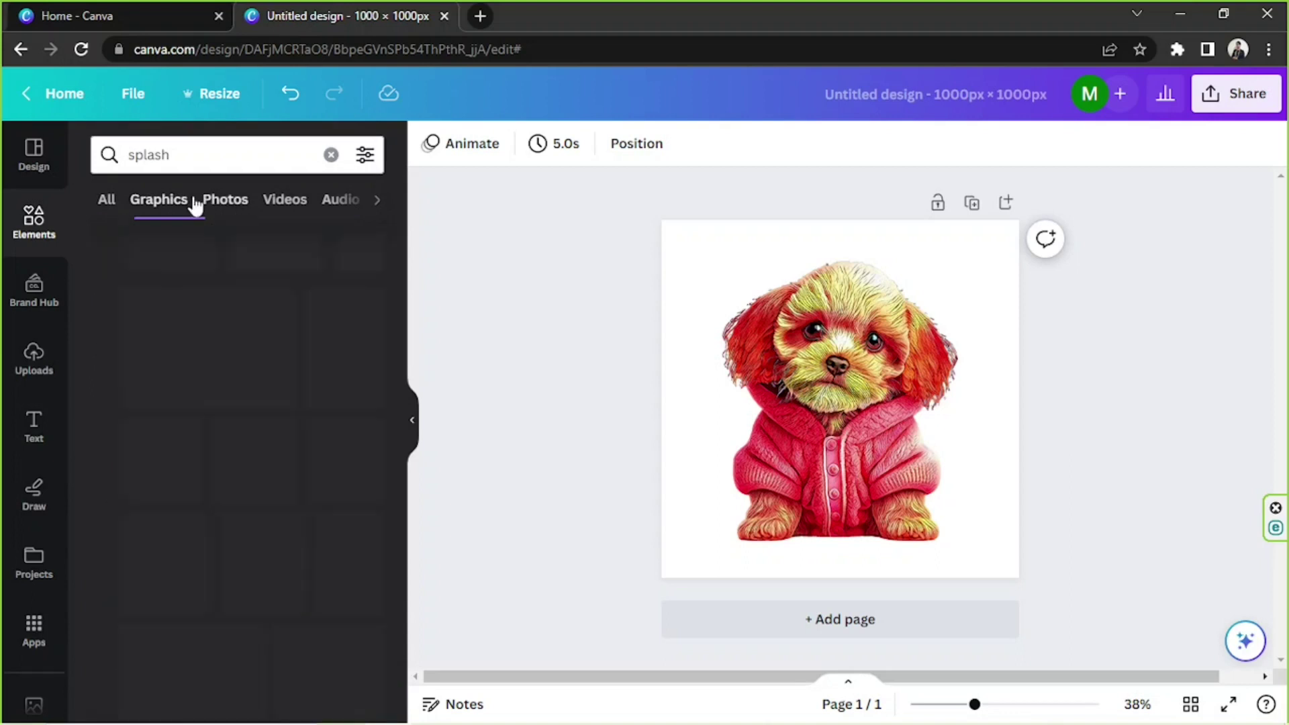
click(159, 212)
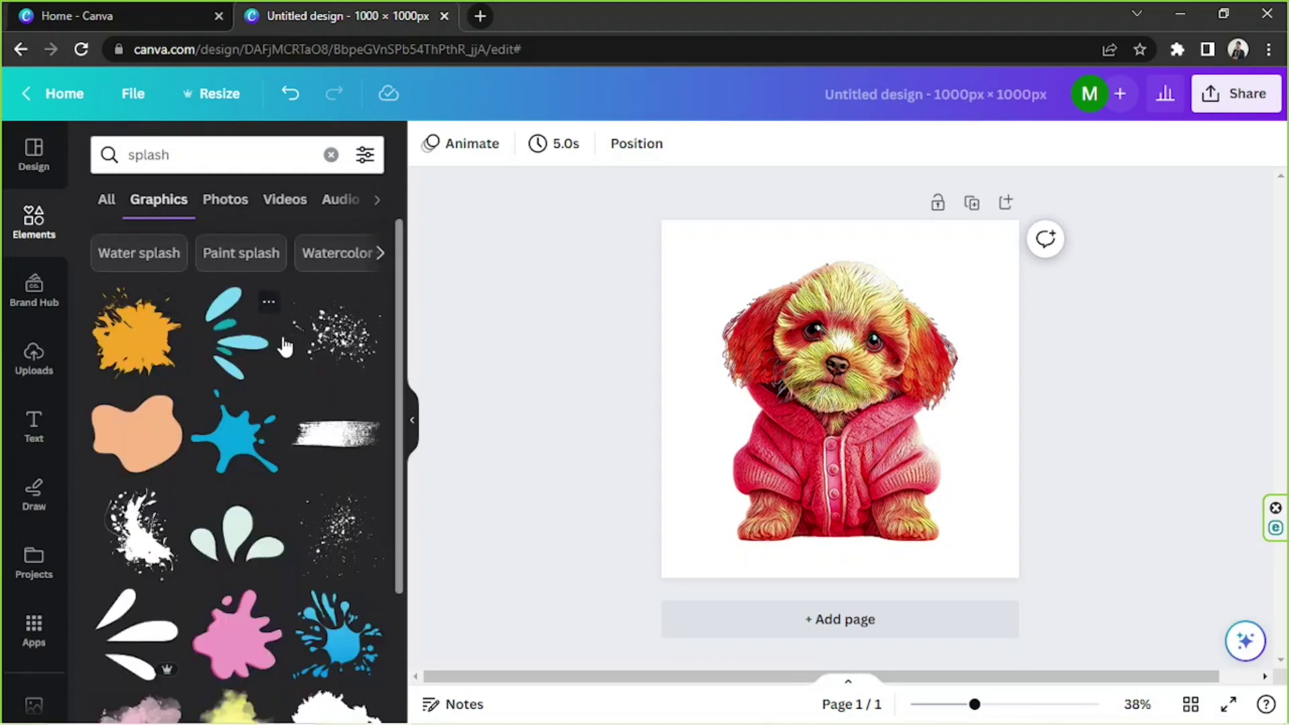
scroll(278, 346, down, 10)
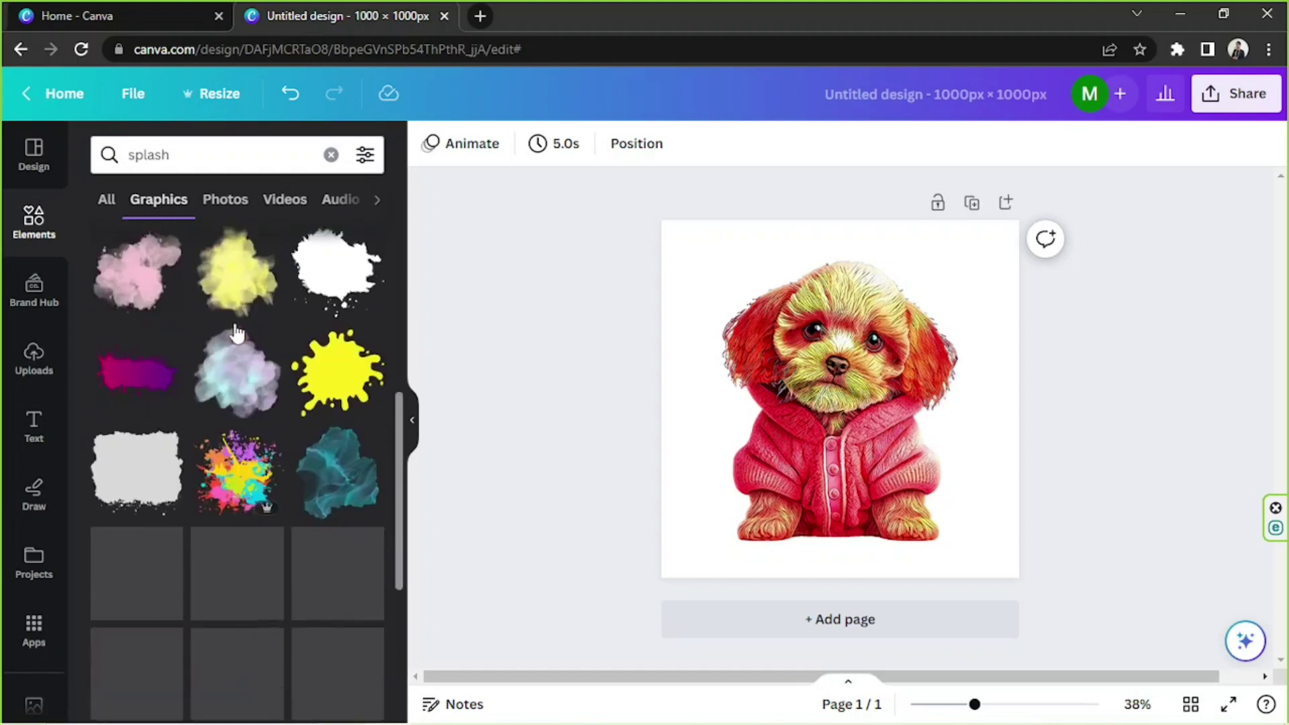
scroll(332, 420, down, 4)
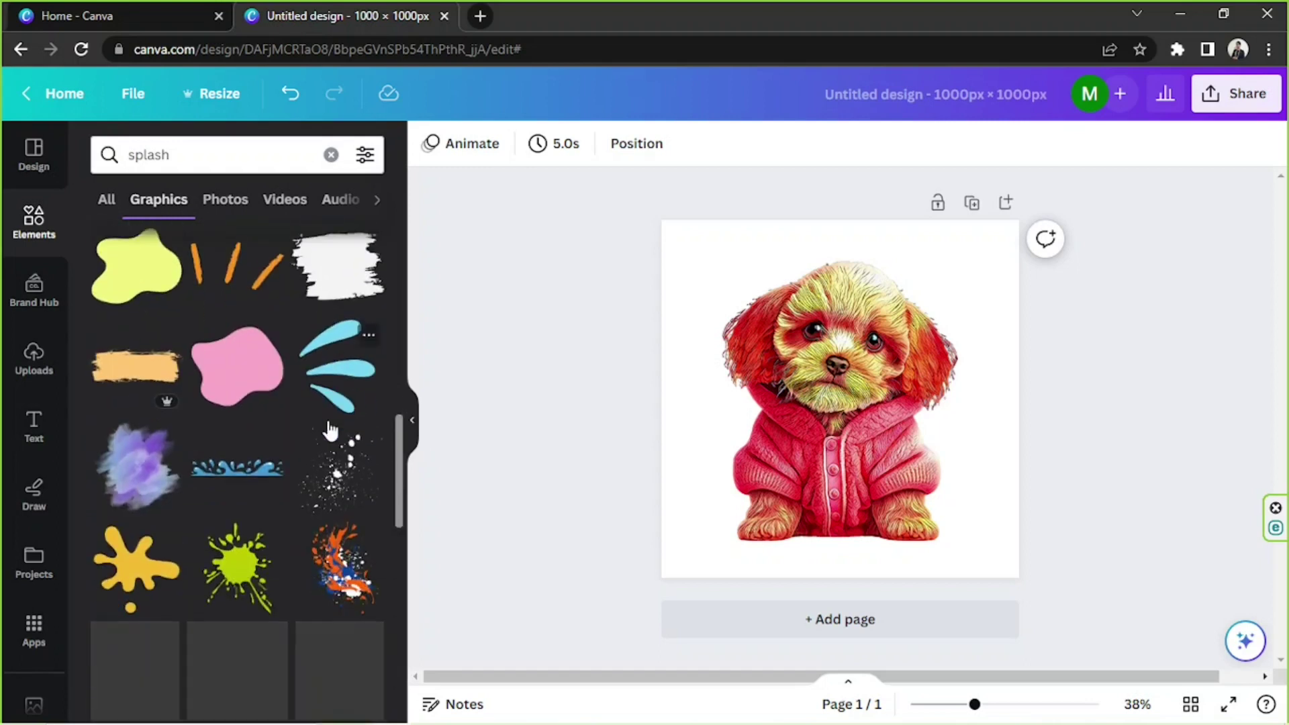
scroll(329, 420, down, 8)
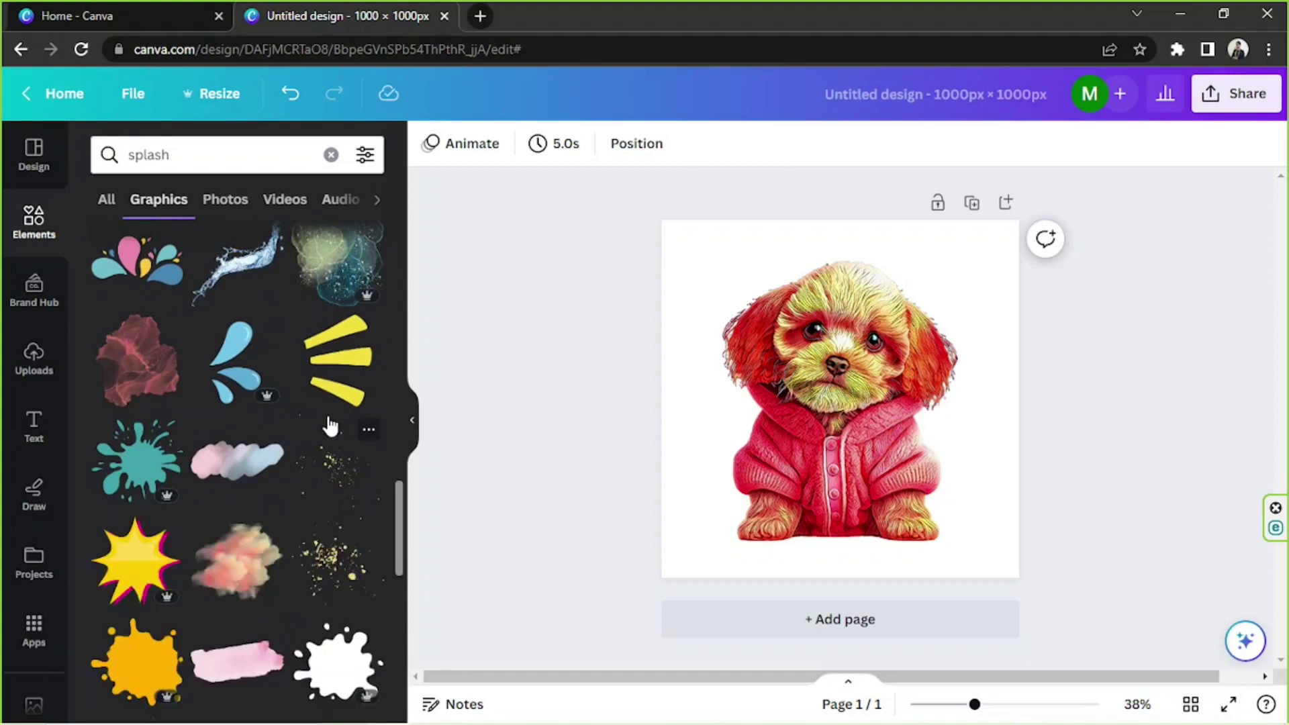
scroll(330, 425, down, 5)
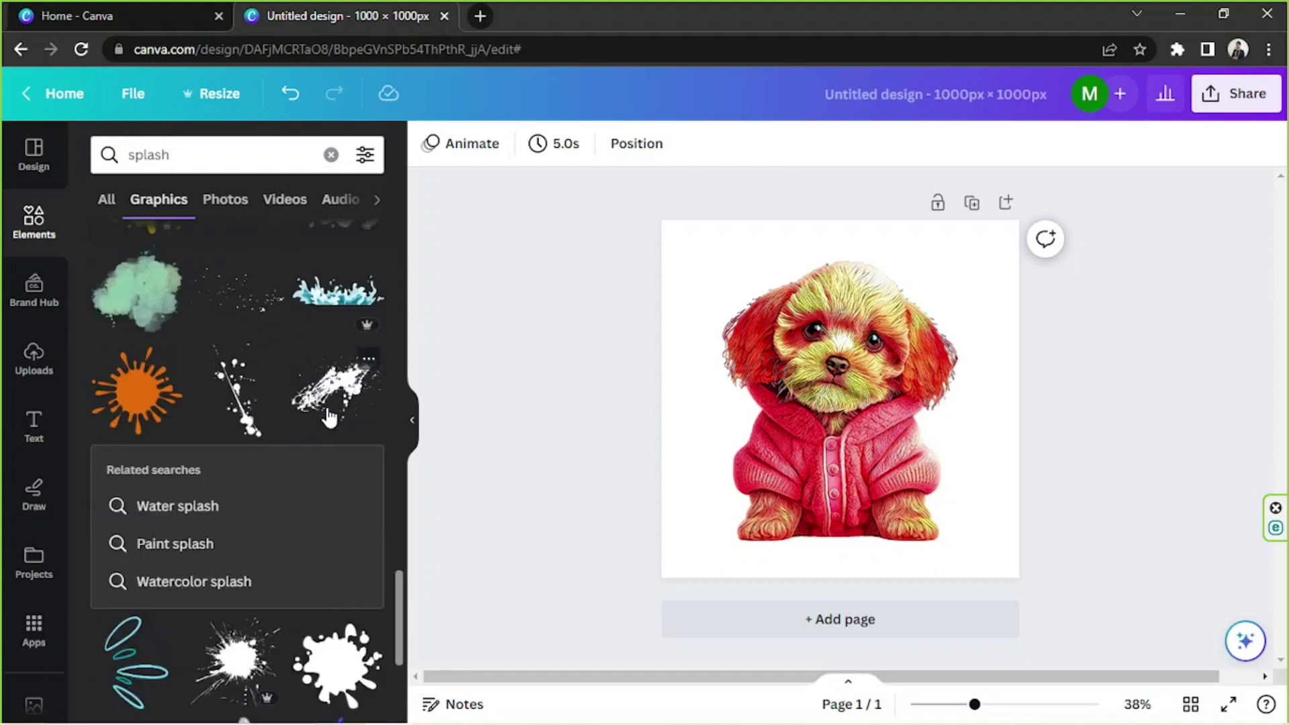
scroll(338, 403, down, 3)
scroll(337, 268, up, 3)
Add the black splatter, then resize it and place it over the page's bottom-right
click(336, 388)
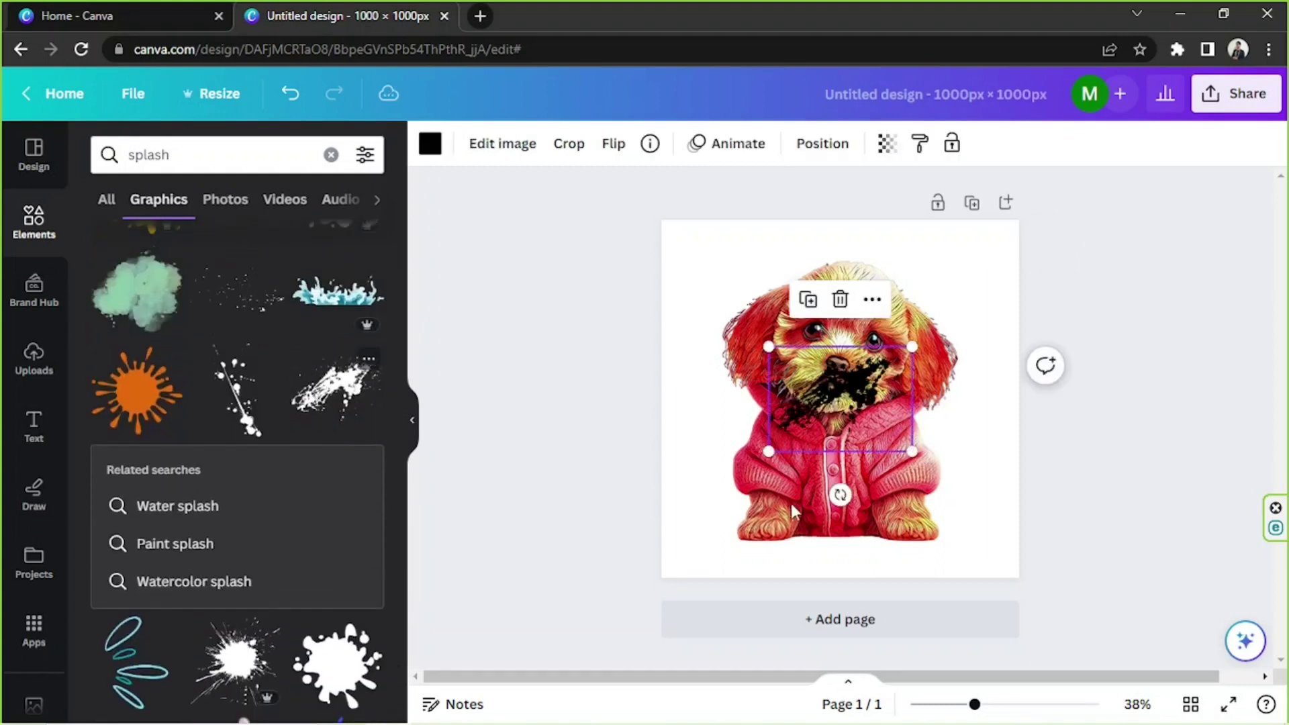
drag(912, 452, 1135, 609)
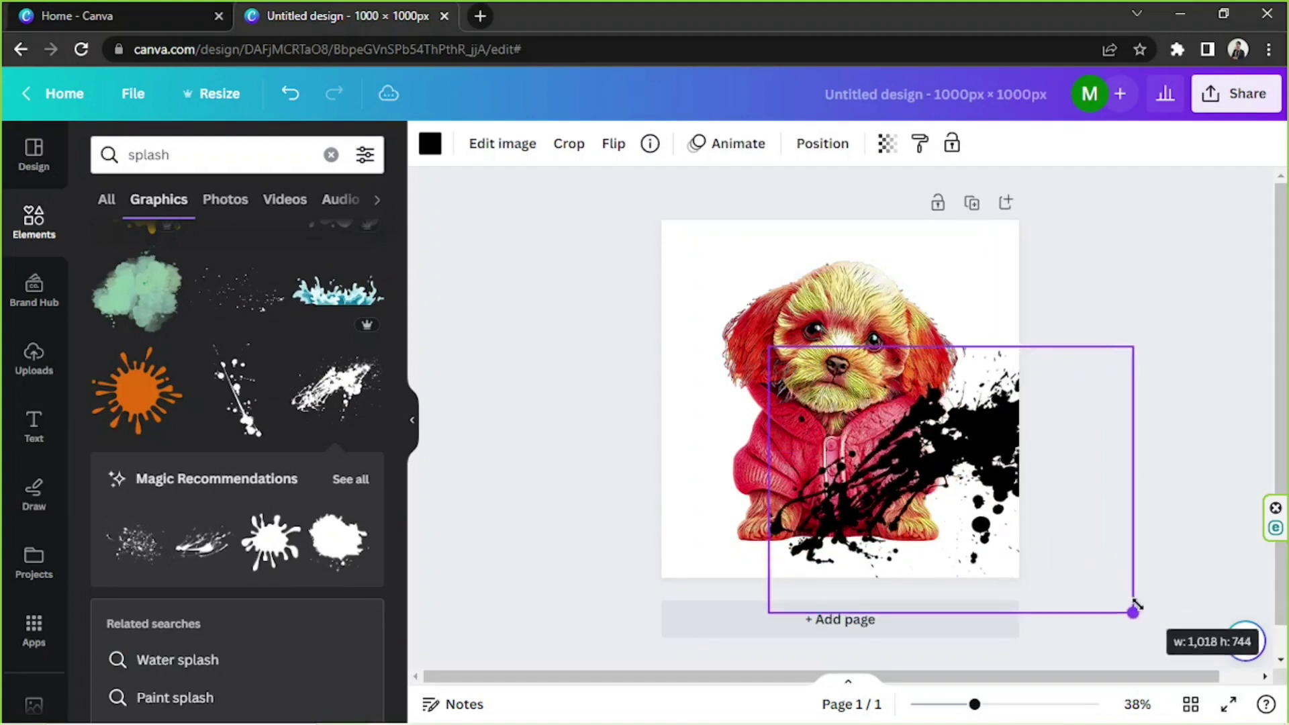
drag(1002, 455, 967, 546)
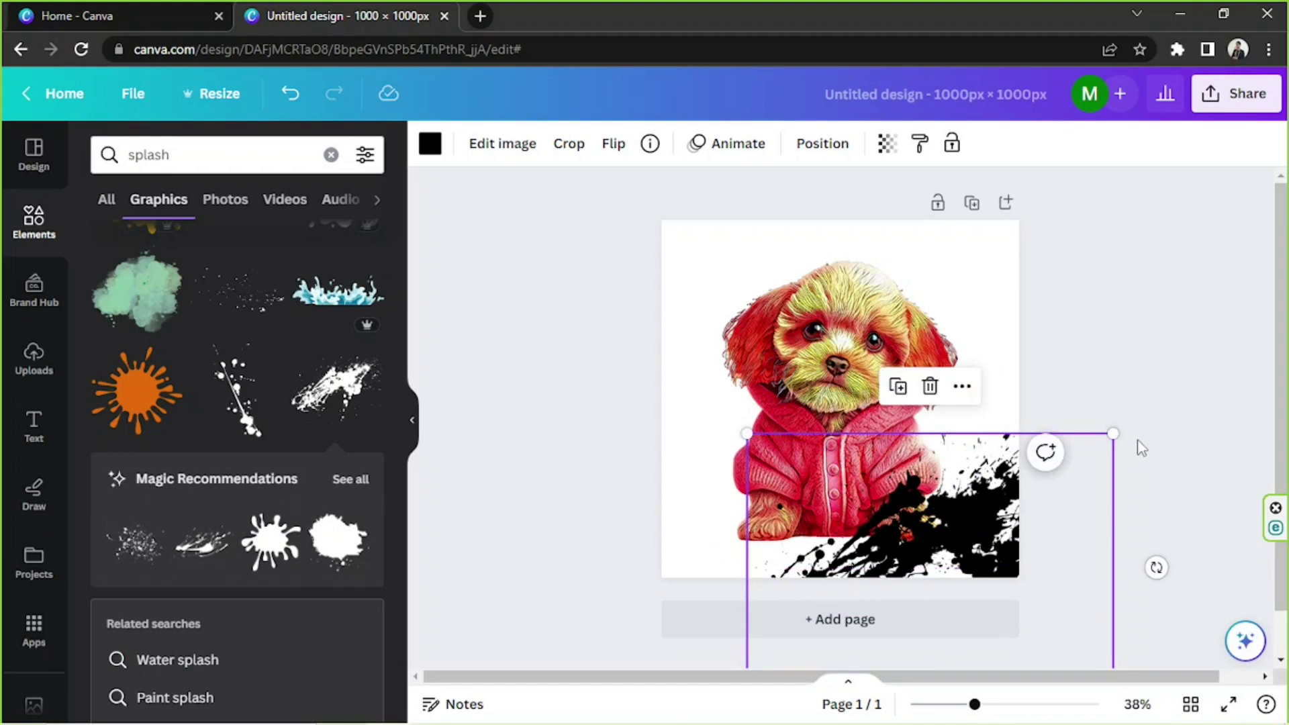
drag(1110, 427, 1030, 495)
drag(914, 580, 977, 522)
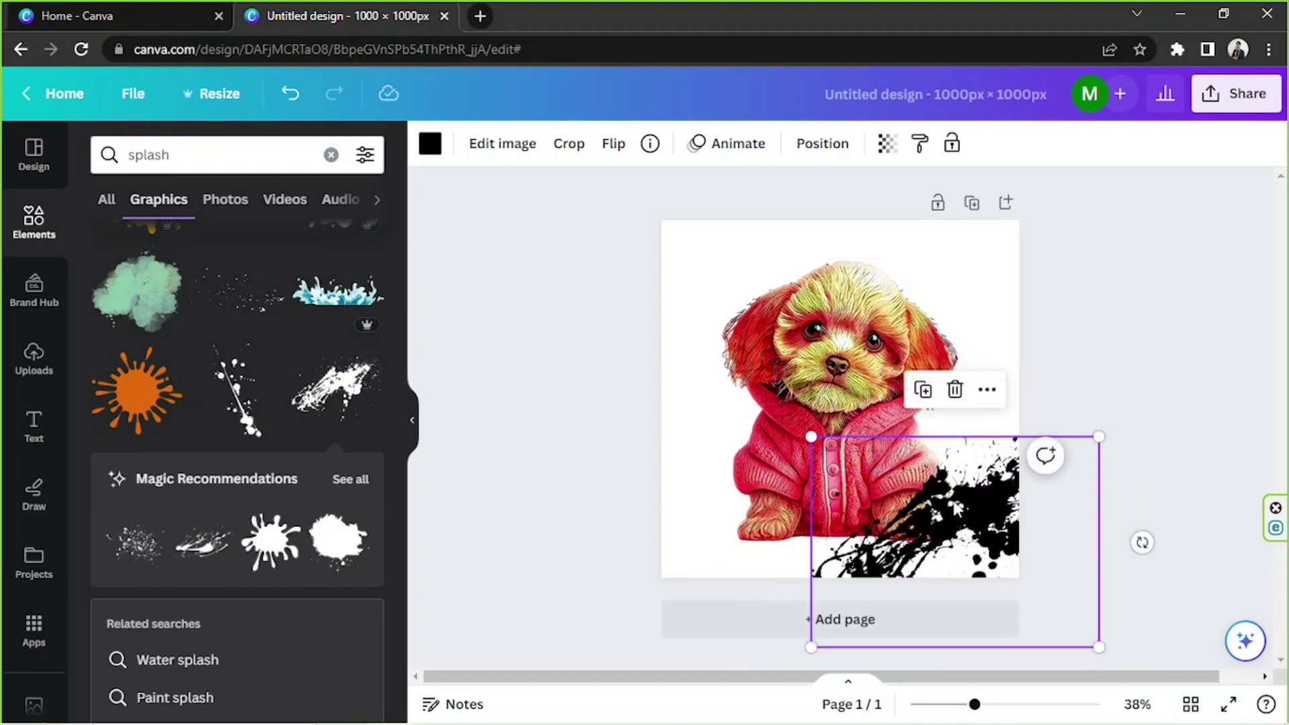
Recolour the splatter white and nudge it into place over the puppy's feet
click(430, 145)
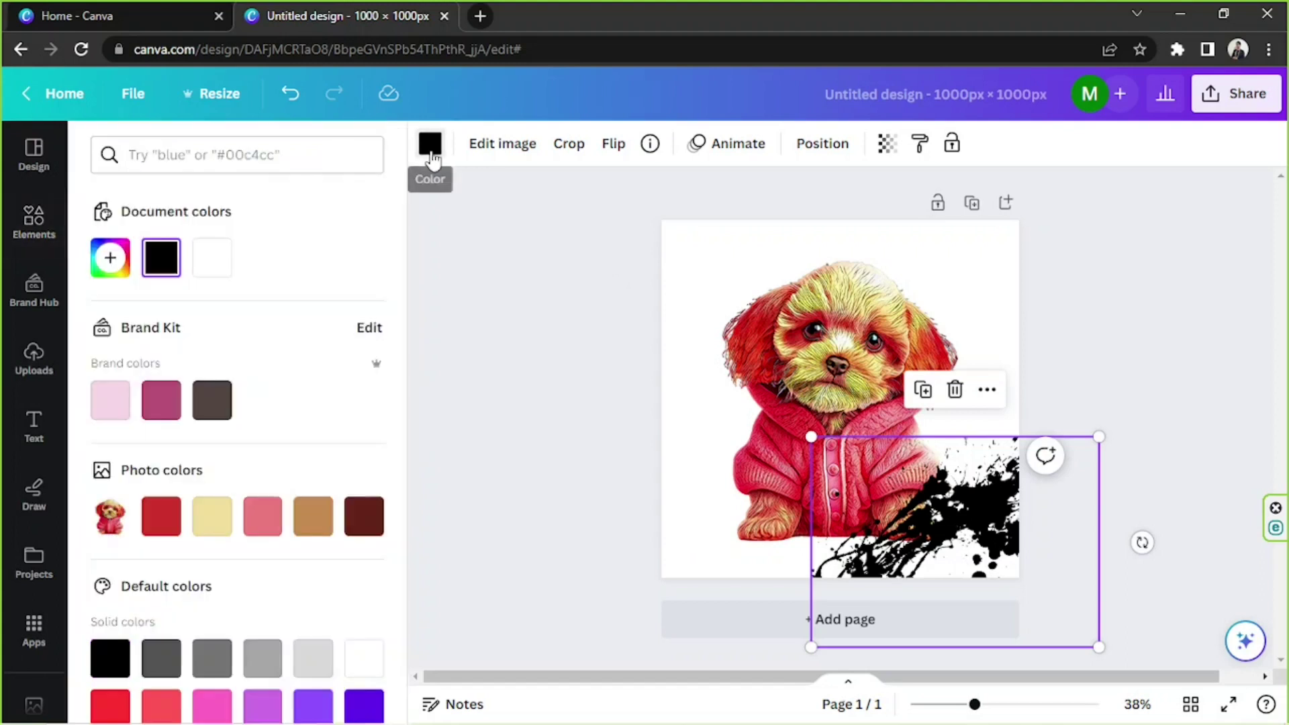
click(213, 258)
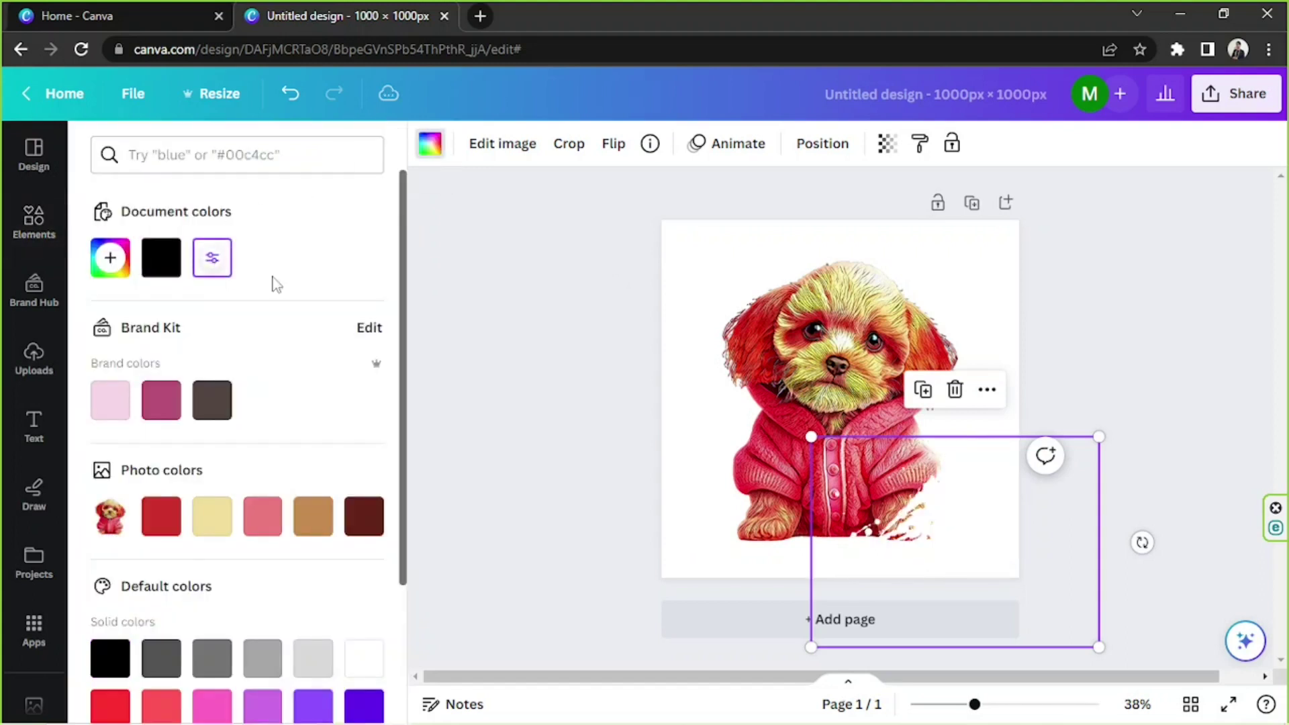
click(1079, 544)
drag(1080, 544, 1117, 512)
mouse_move(939, 440)
mouse_down()
mouse_move(953, 446)
mouse_move(939, 445)
mouse_up()
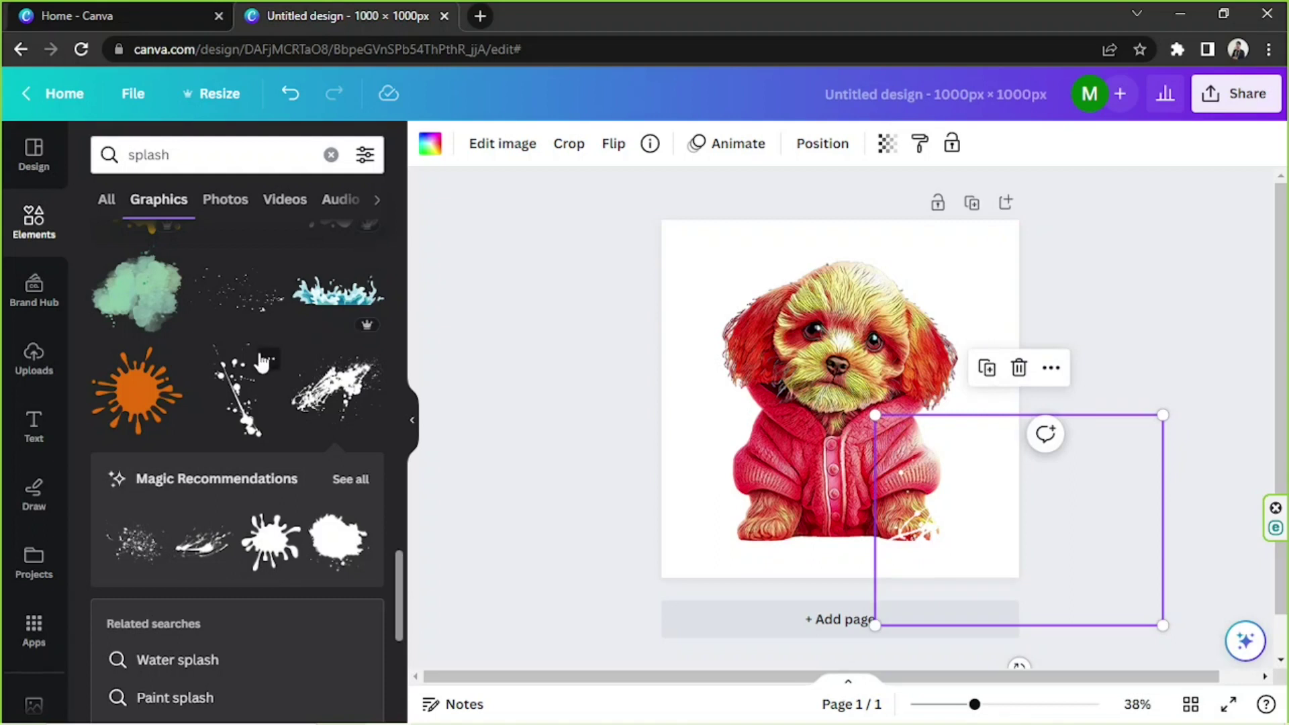
scroll(223, 403, down, 3)
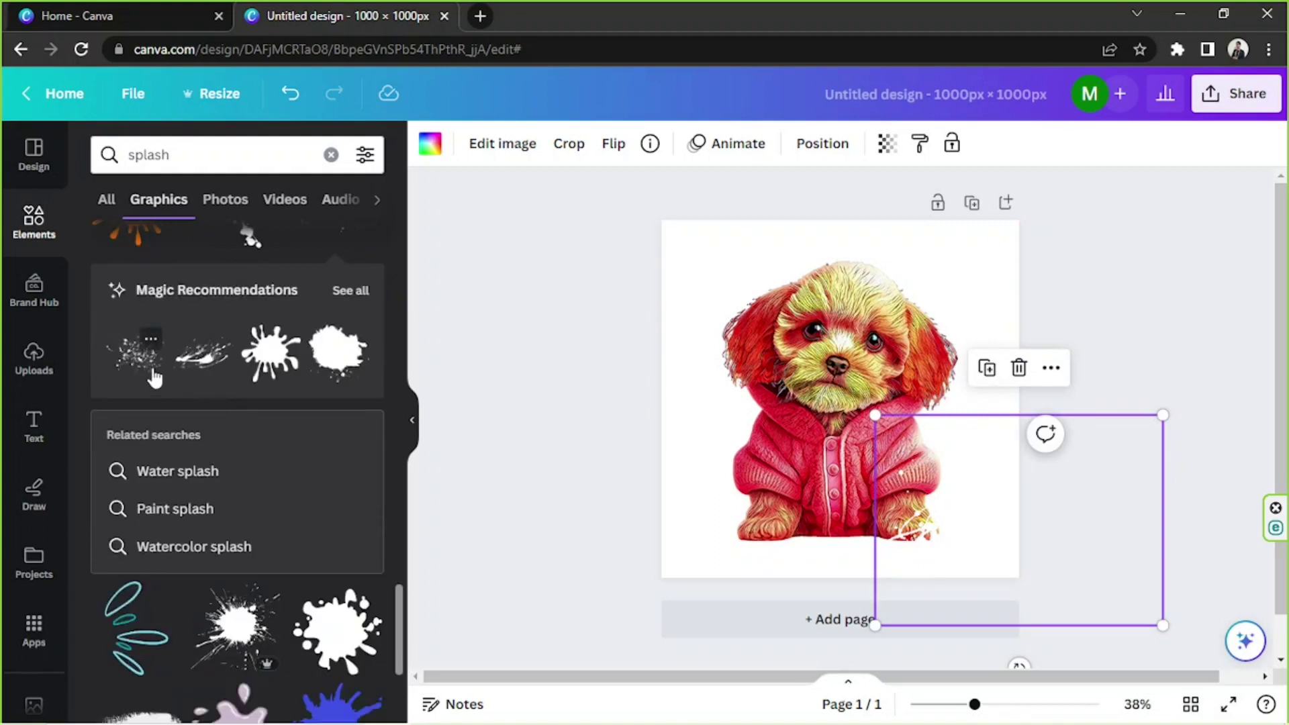
scroll(148, 376, down, 4)
scroll(143, 369, down, 4)
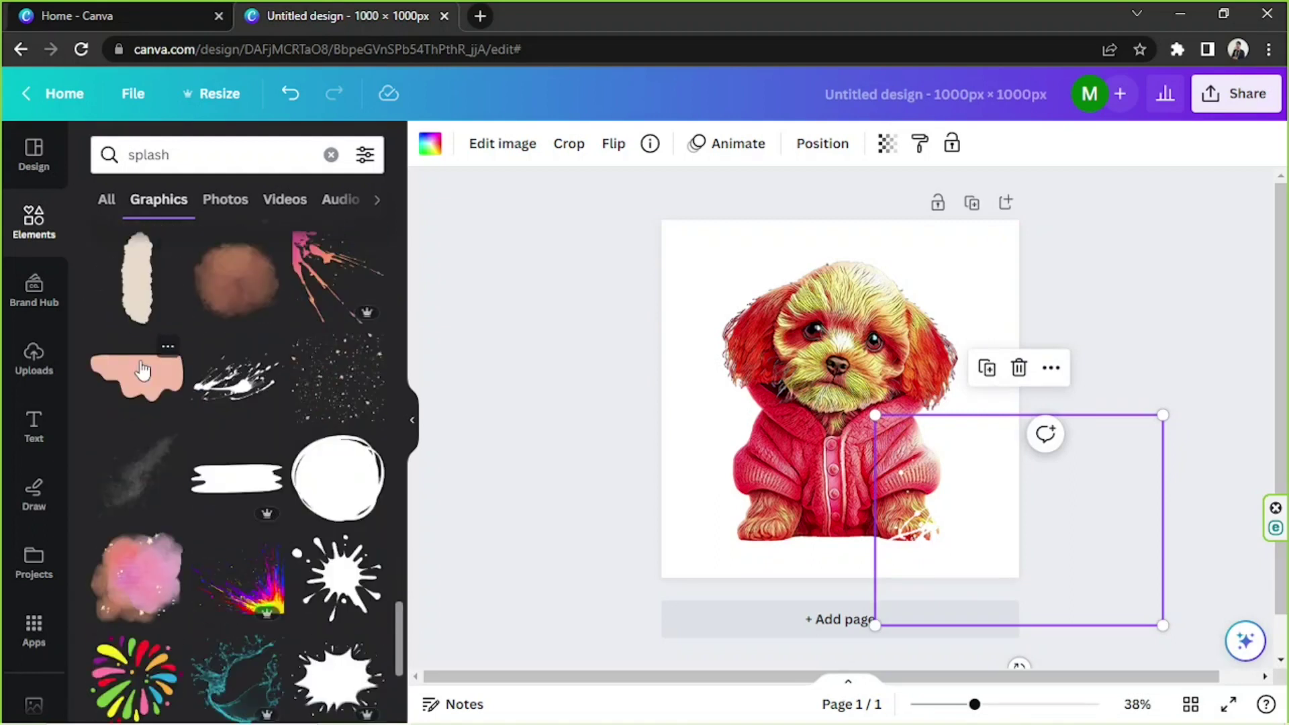
scroll(142, 370, up, 5)
Duplicate the splash and try it rotated over the dog's head, then undo the rotation
scroll(142, 368, up, 3)
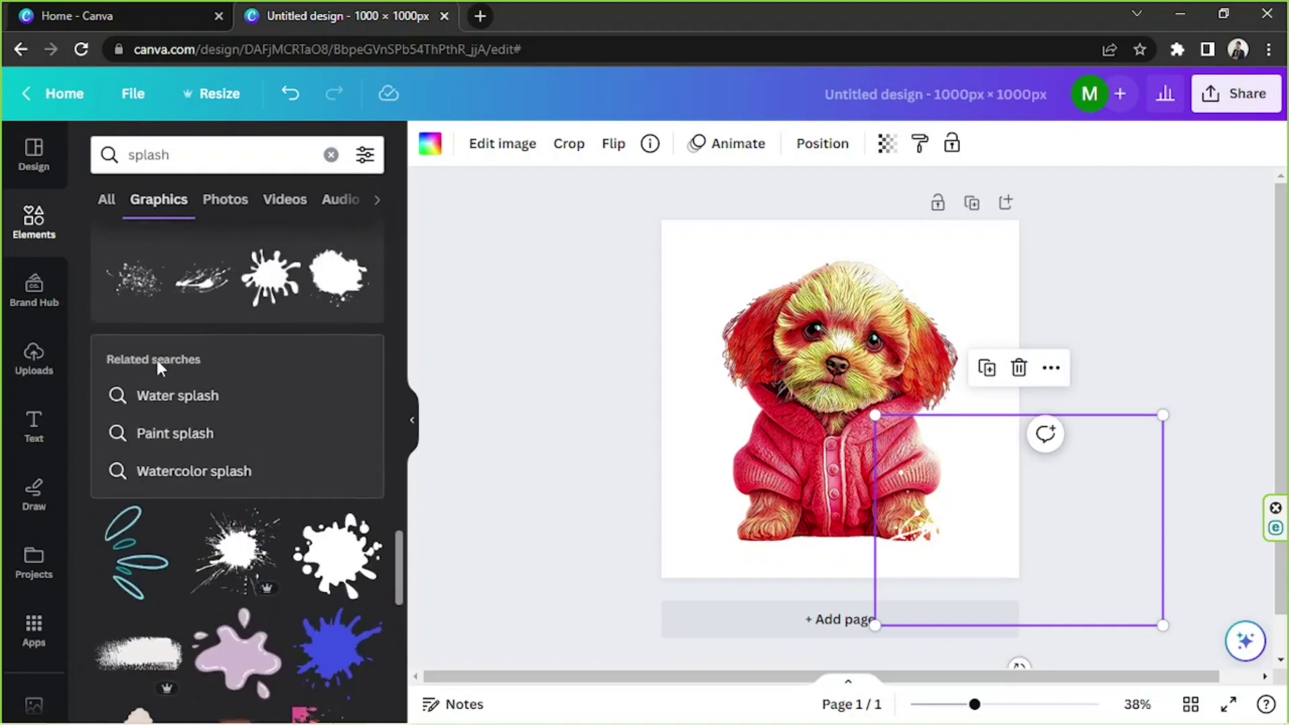
scroll(155, 357, up, 2)
click(985, 368)
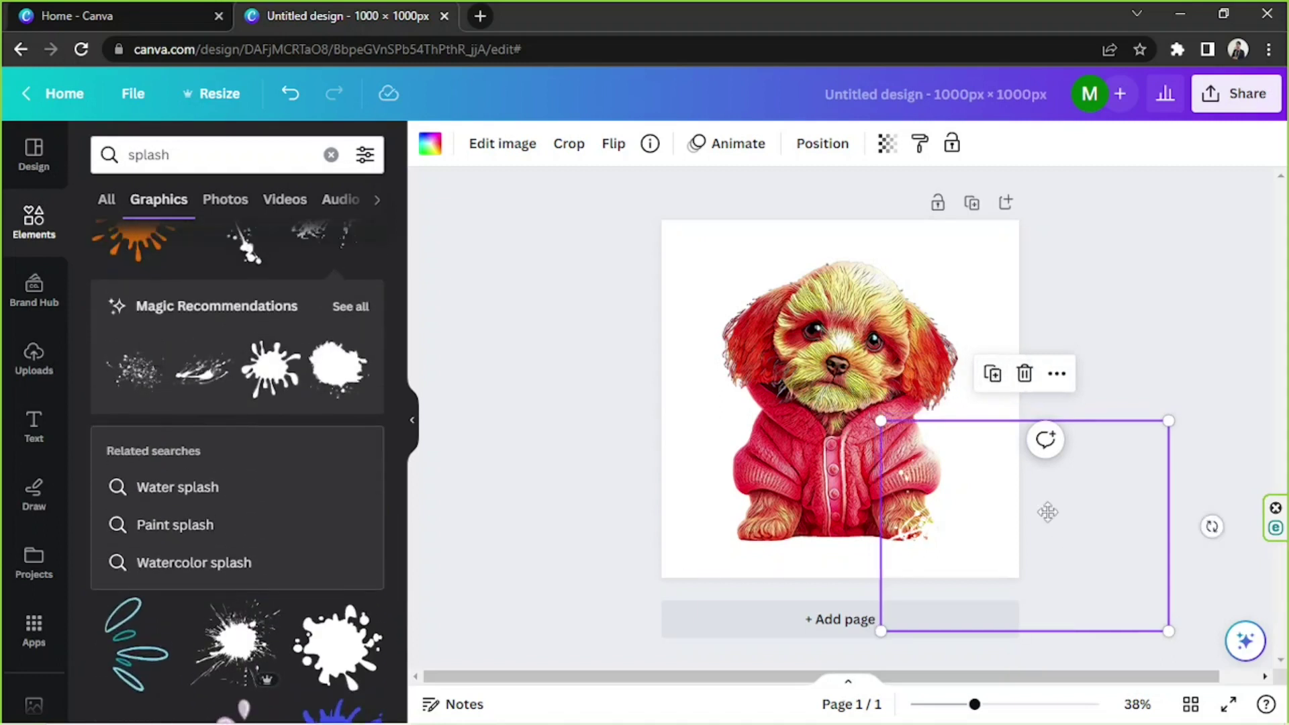
drag(1047, 513, 792, 282)
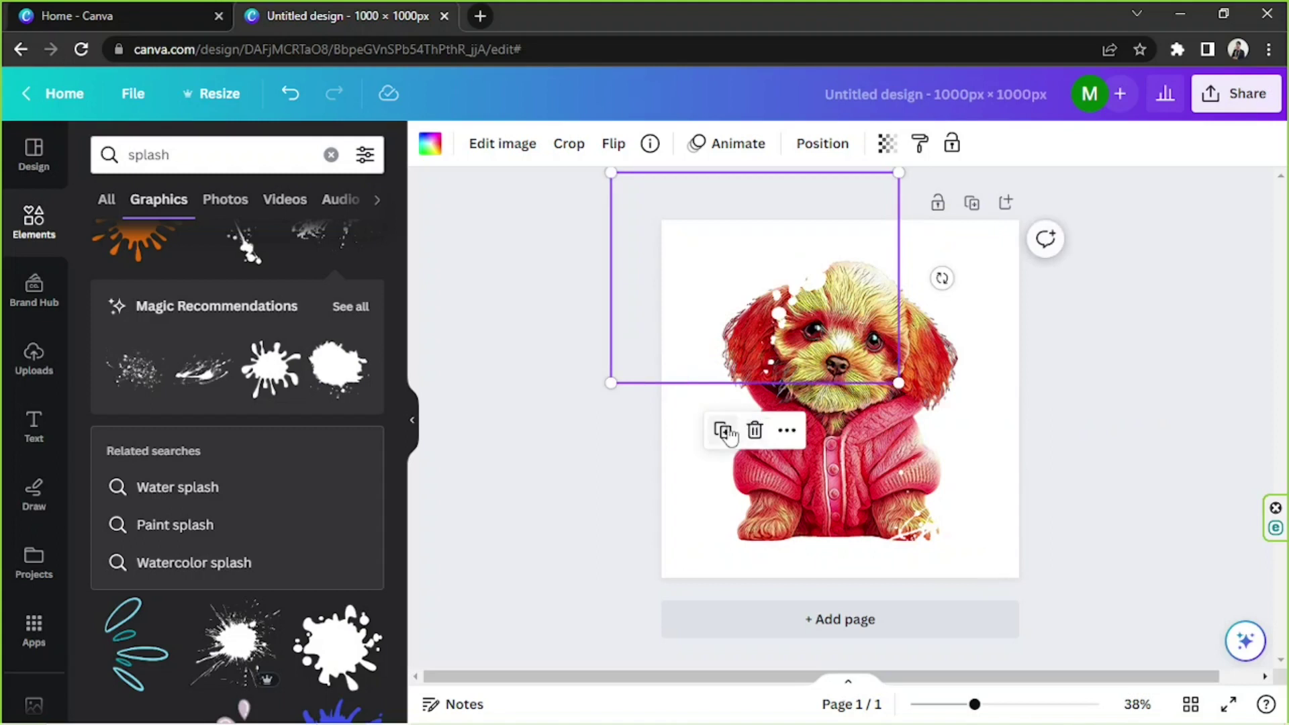
drag(943, 278, 888, 236)
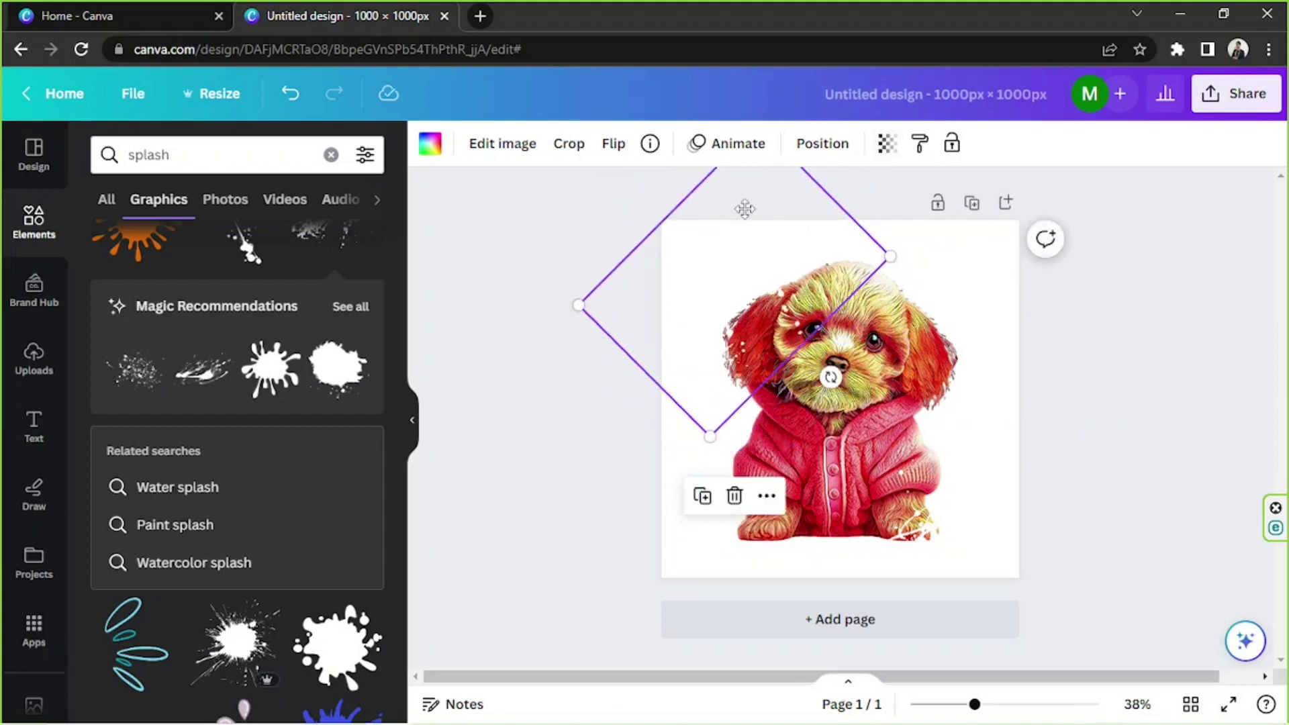
drag(732, 221, 751, 189)
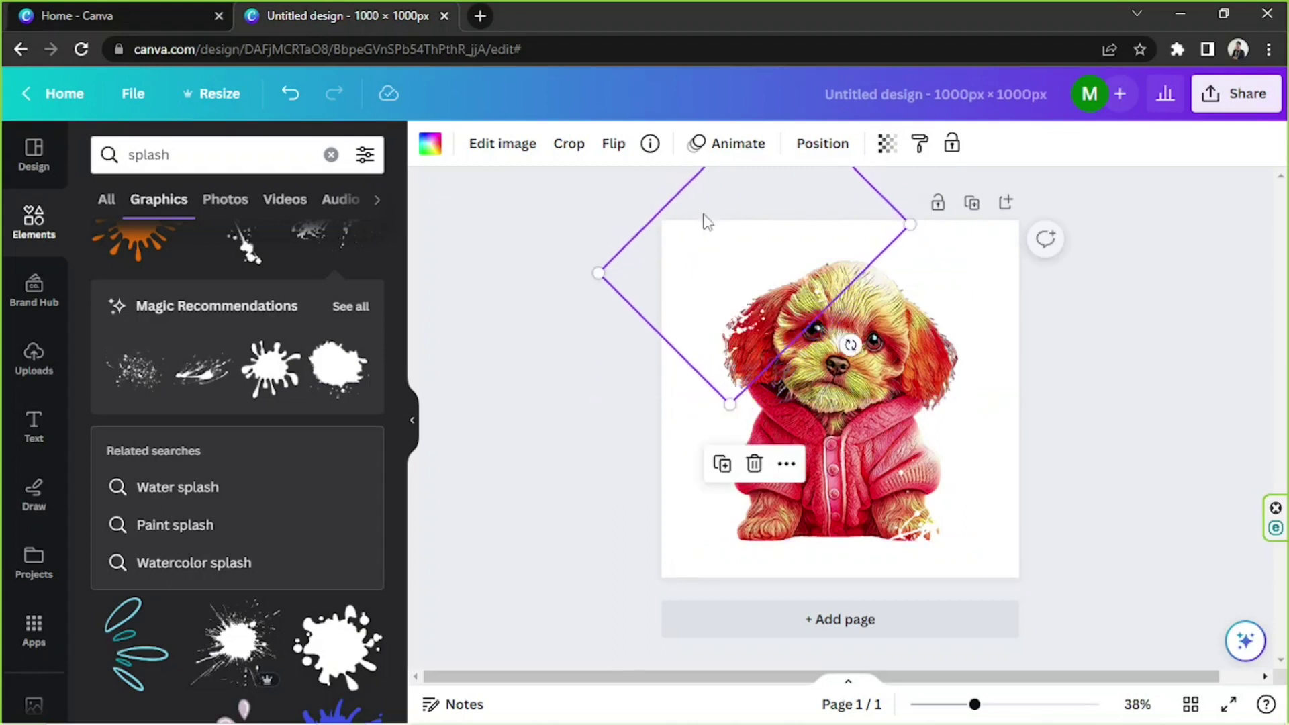
key(ctrl+z)
key(ctrl+z)
key(ctrl+z)
key(ctrl+z)
Make the splash copy white and set it almost level beside the dog
click(213, 257)
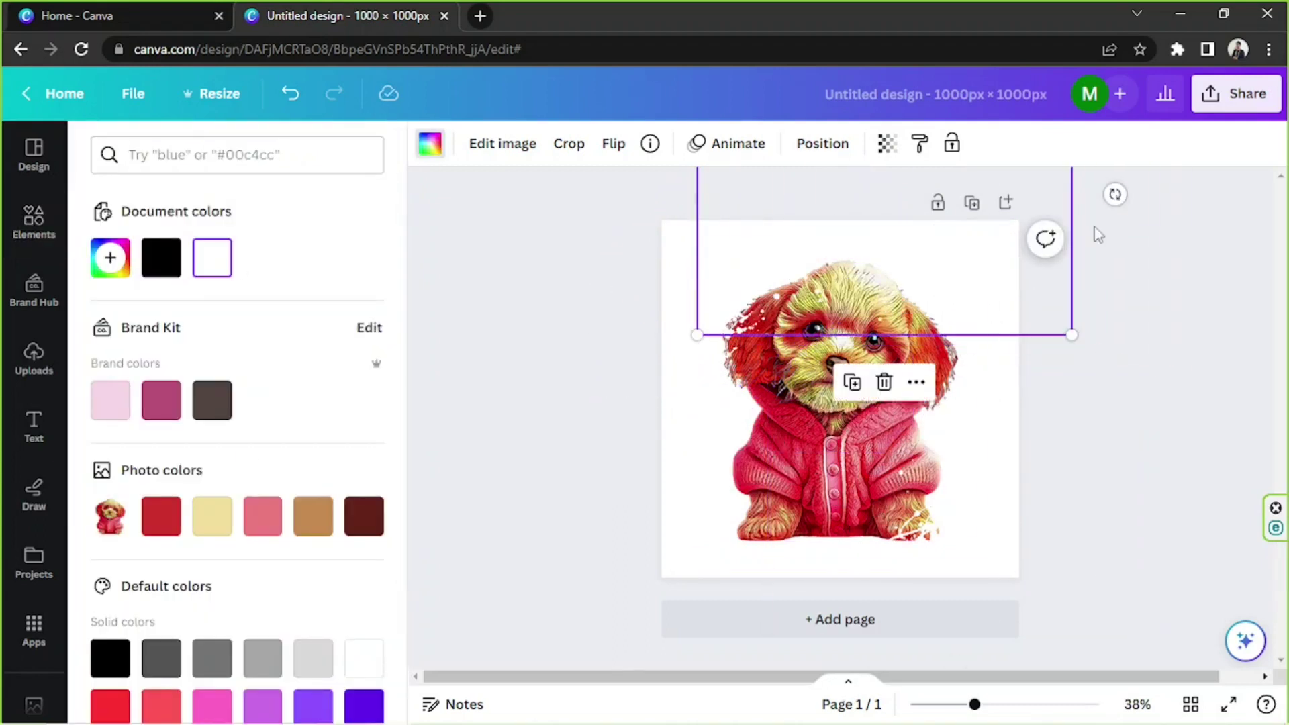
drag(885, 356, 950, 247)
drag(838, 368, 814, 506)
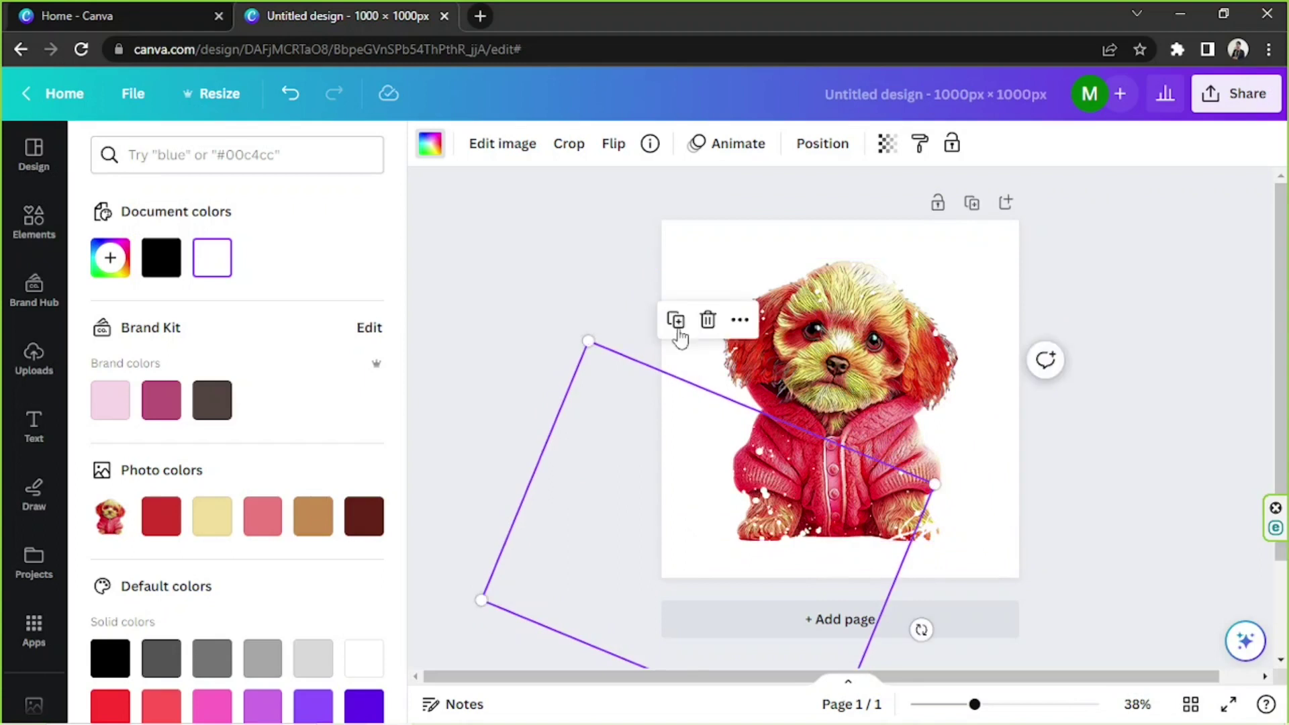
drag(739, 537, 987, 507)
drag(1041, 235, 922, 269)
Duplicate the white splash twice, placing copies at the dog's left and right
click(910, 397)
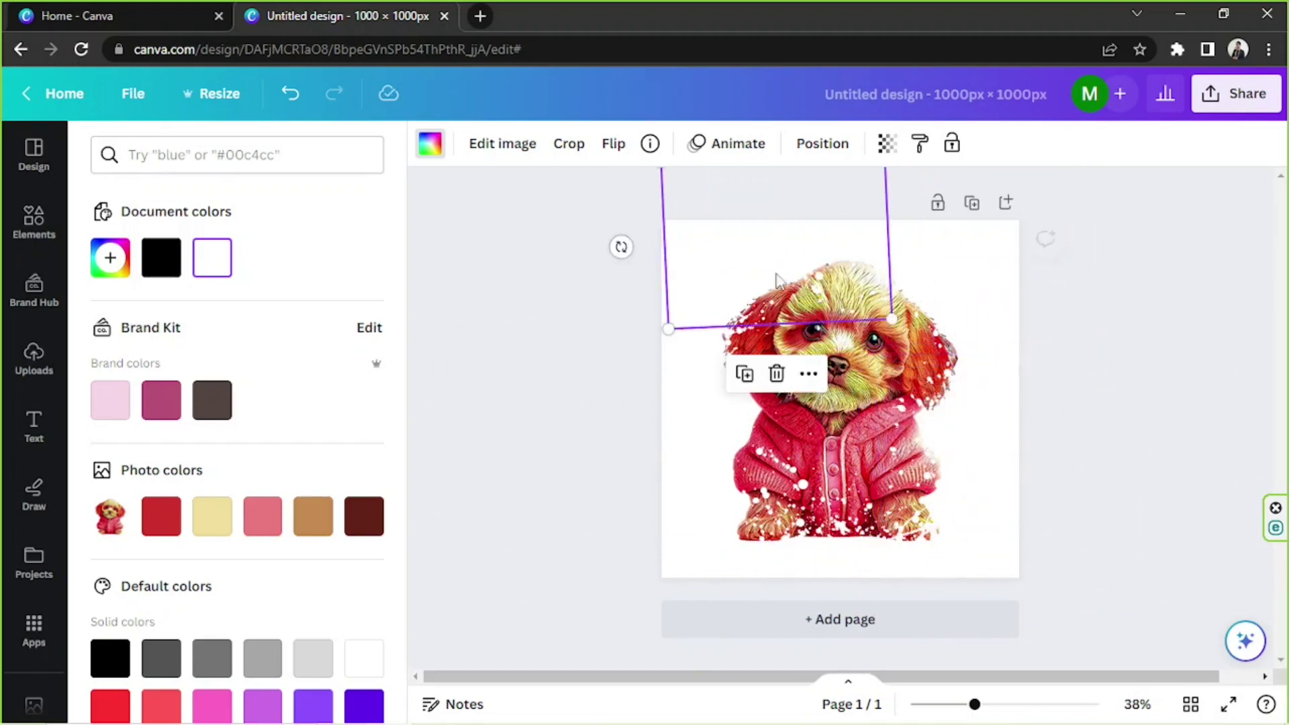
drag(754, 297, 621, 408)
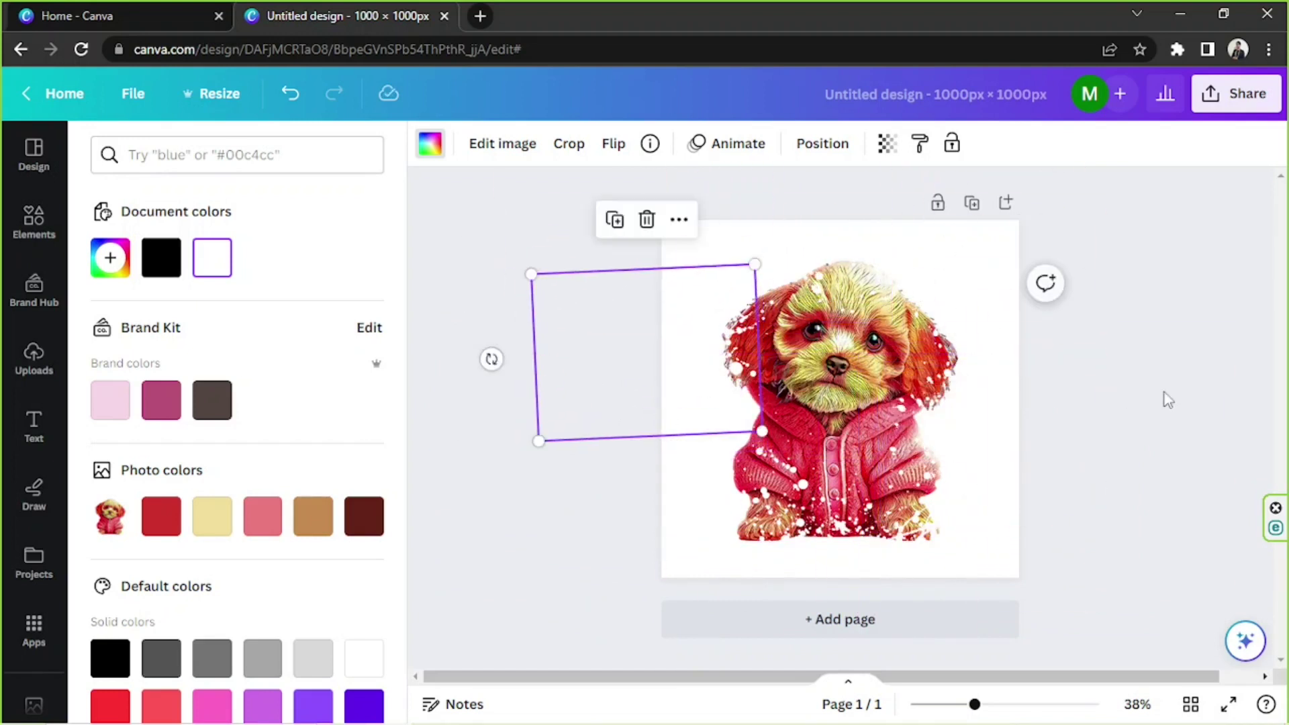
click(615, 228)
drag(638, 340, 1007, 305)
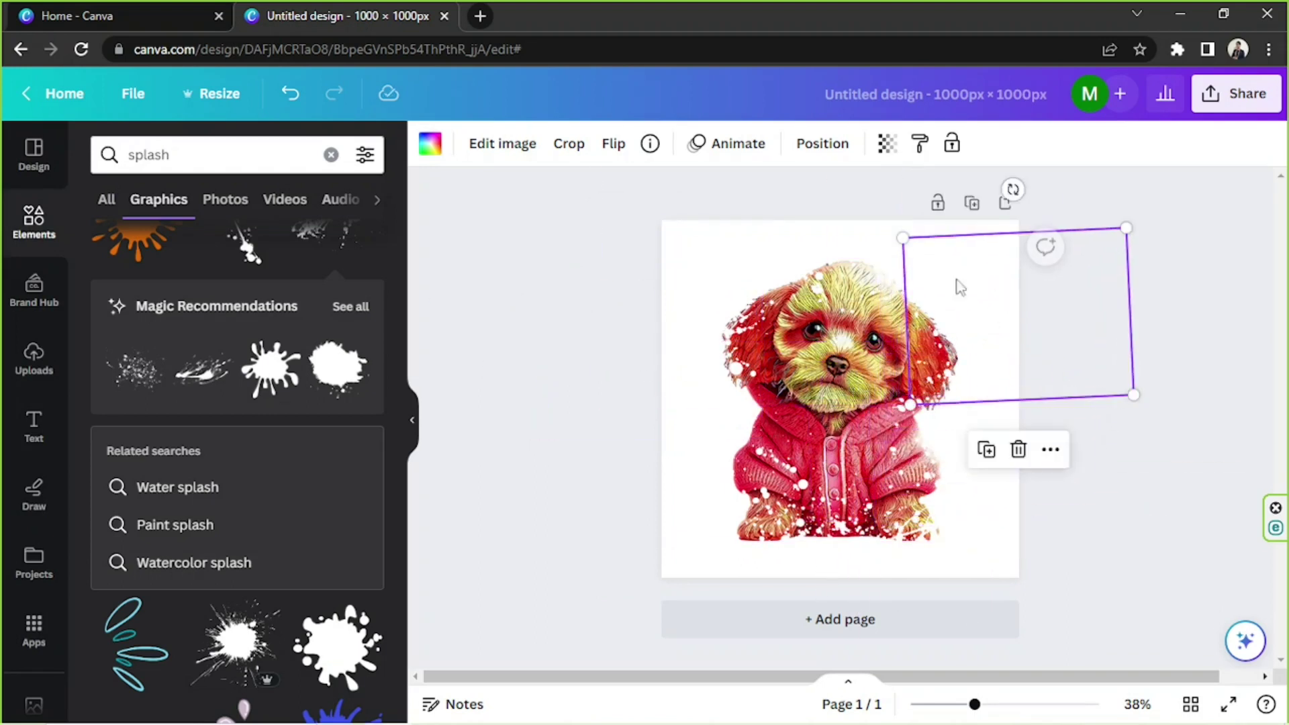
Recolour the splash with orange sampled from the dog's ear and move it to the right side
click(430, 149)
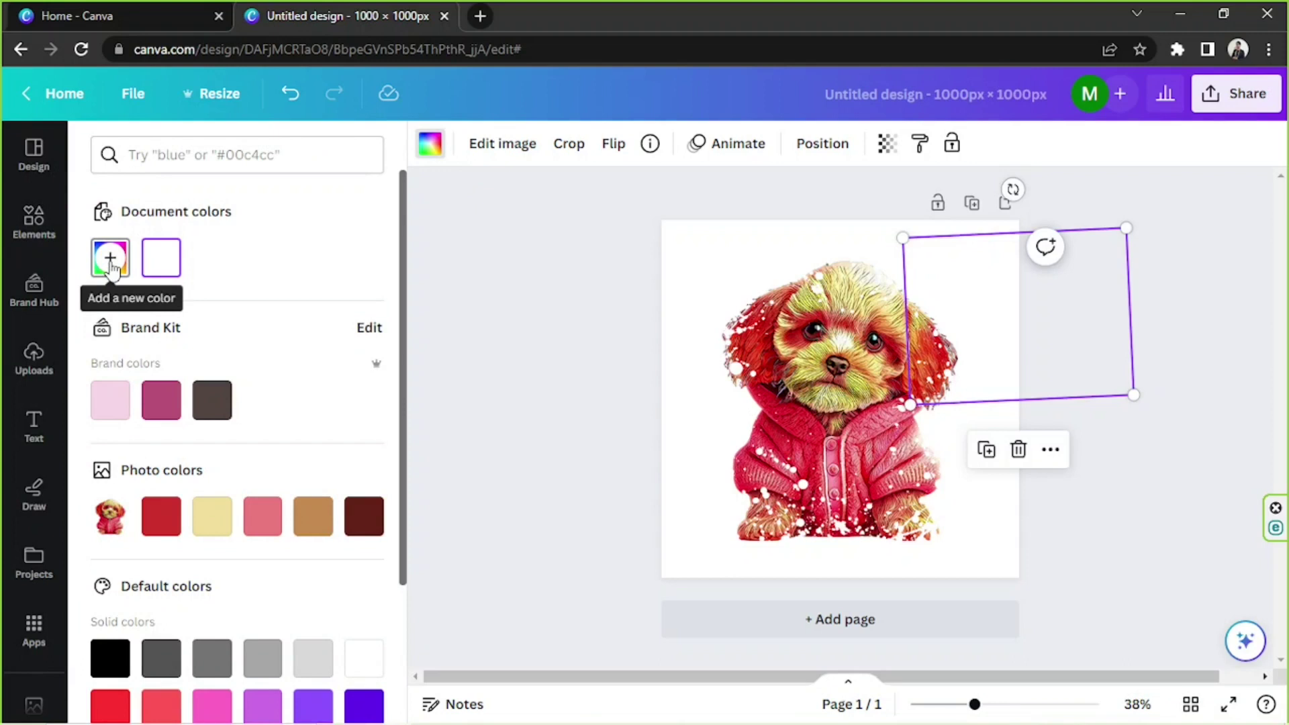
click(112, 261)
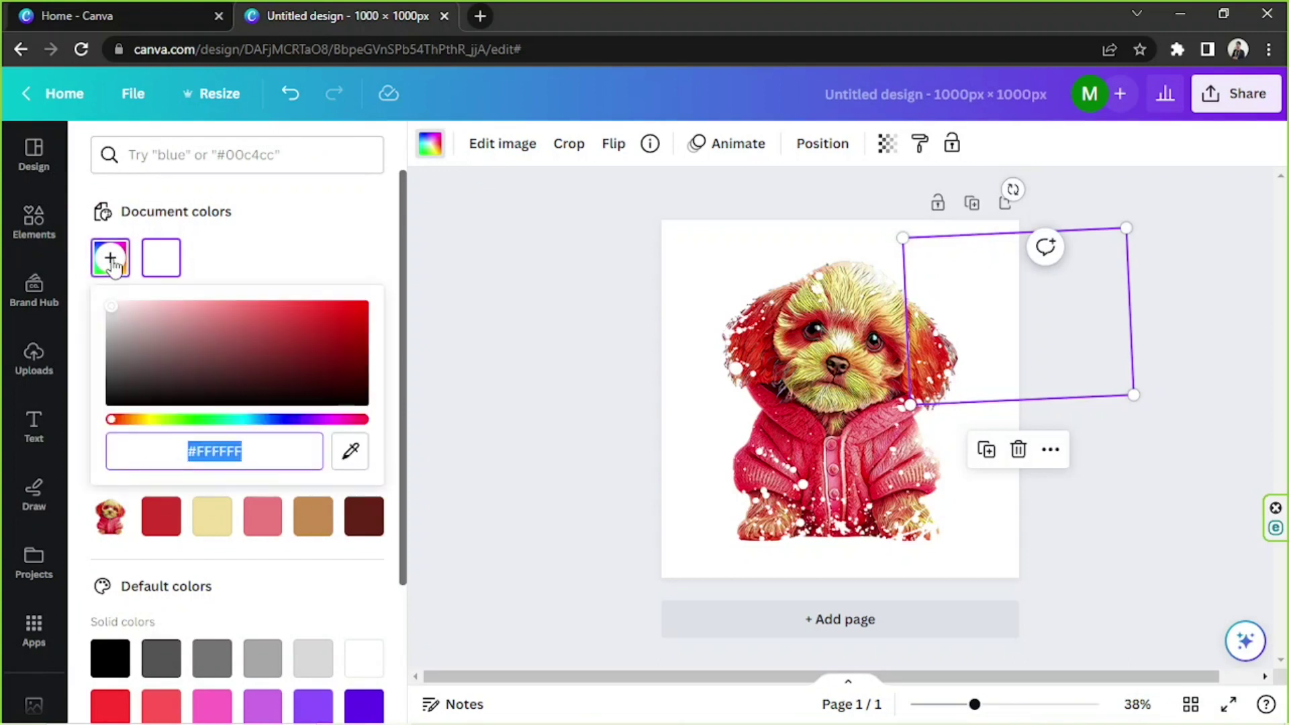
click(351, 456)
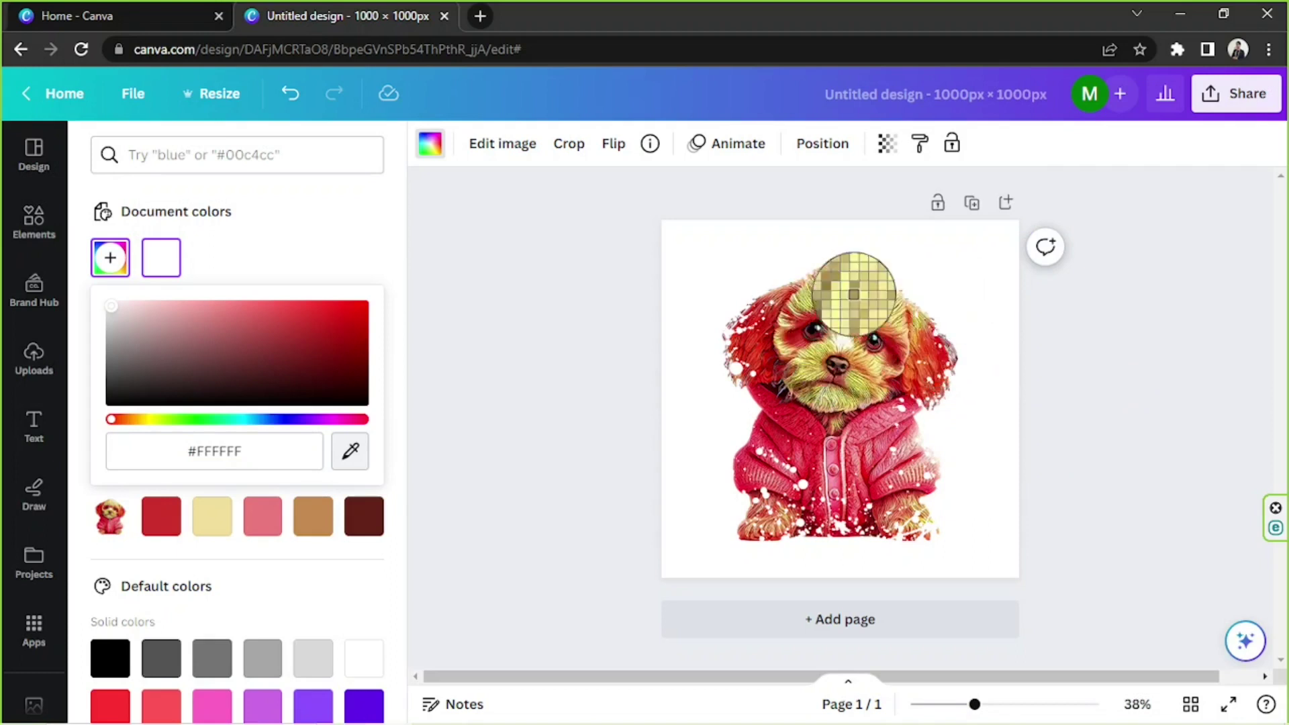
click(925, 354)
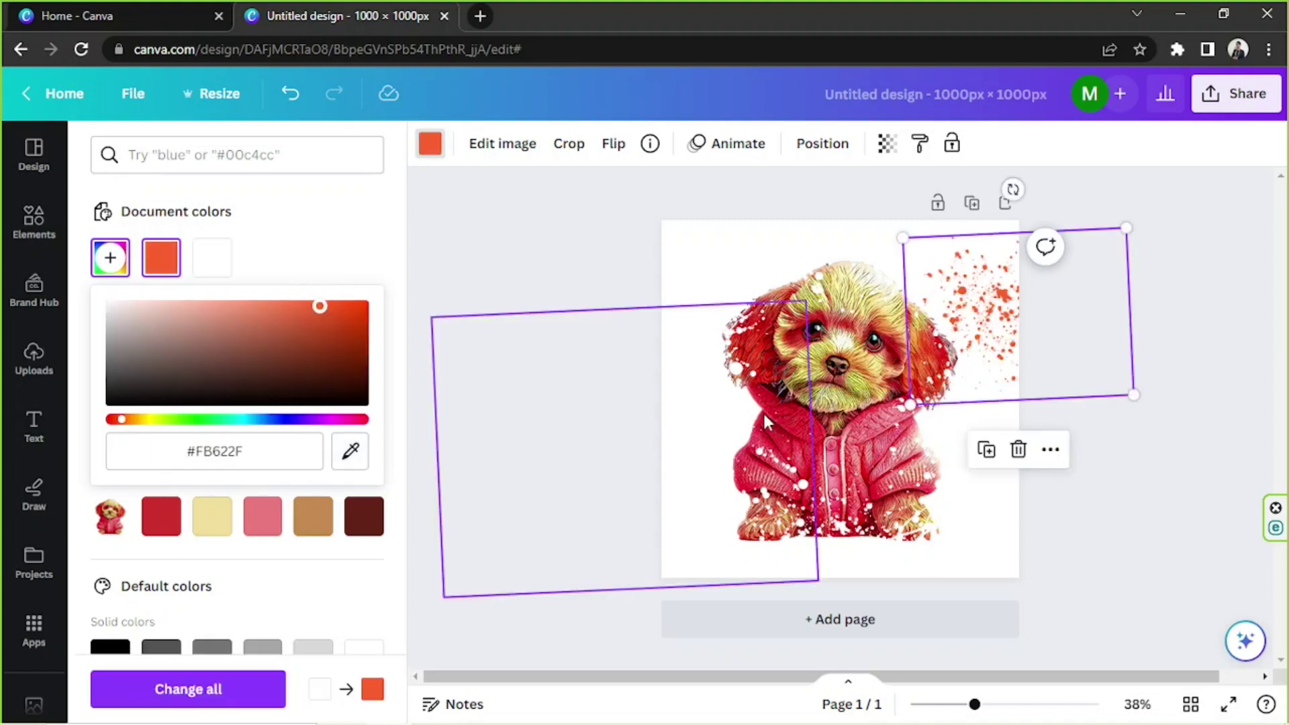
drag(1007, 321, 1021, 389)
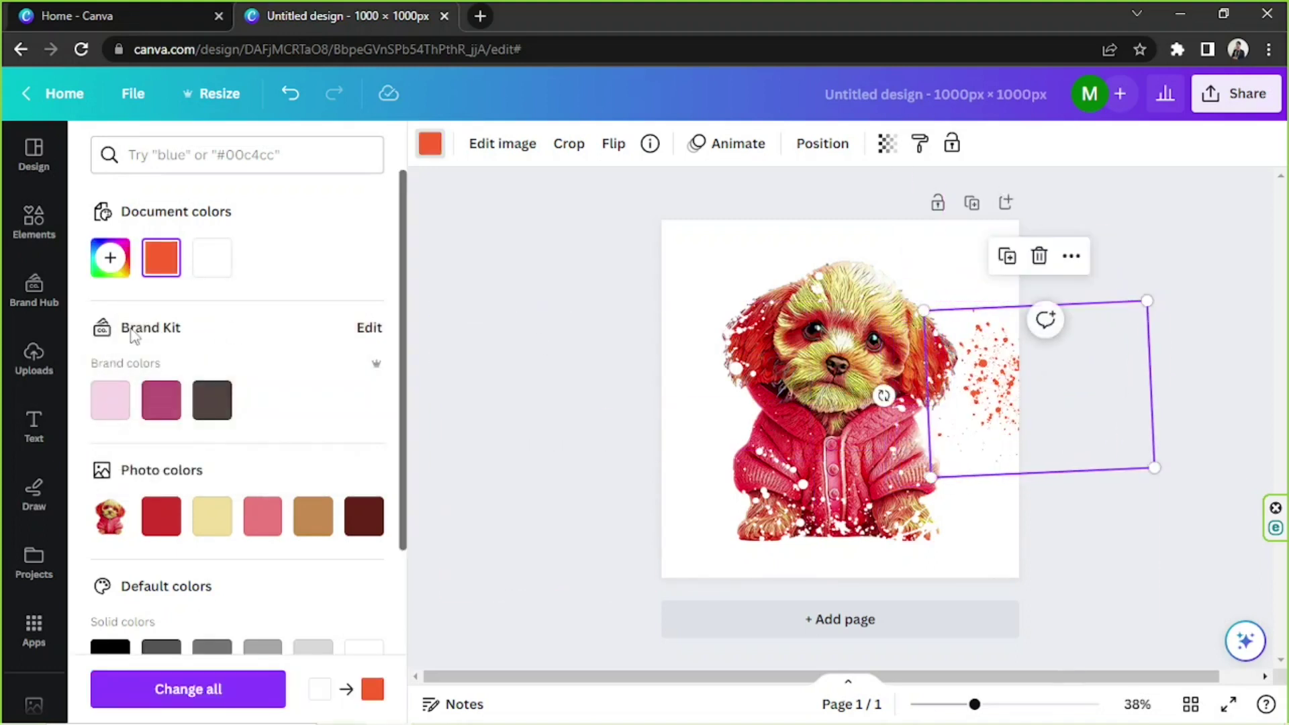
Resample the splash to red #D41111 from the puppy and resize it beside its ear
click(127, 274)
click(350, 451)
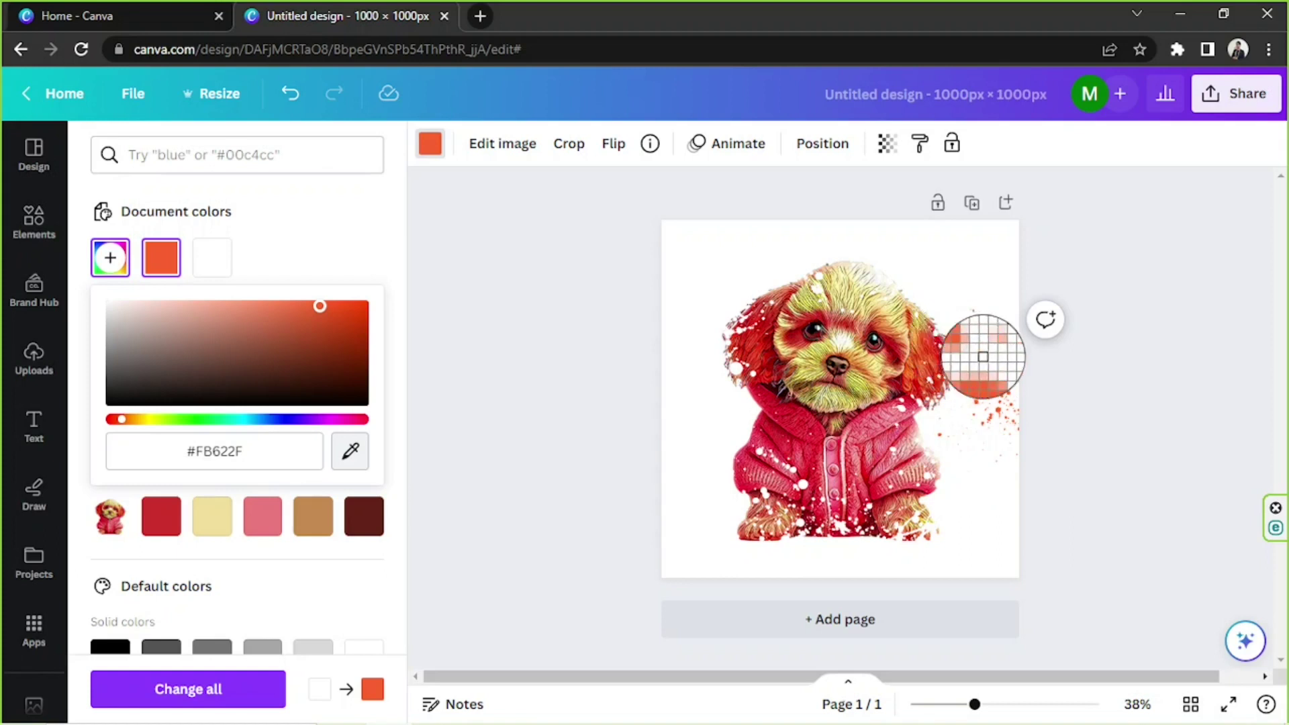
click(998, 424)
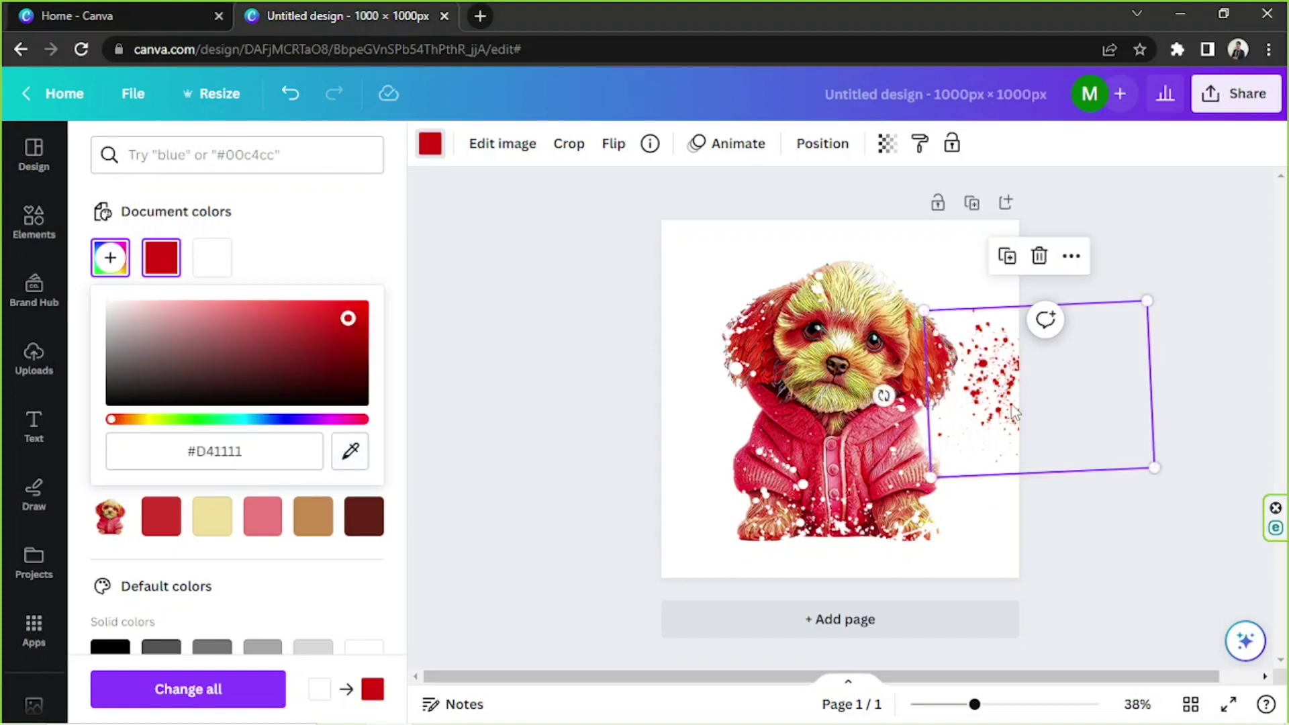
drag(1015, 409, 987, 381)
drag(1134, 446, 966, 437)
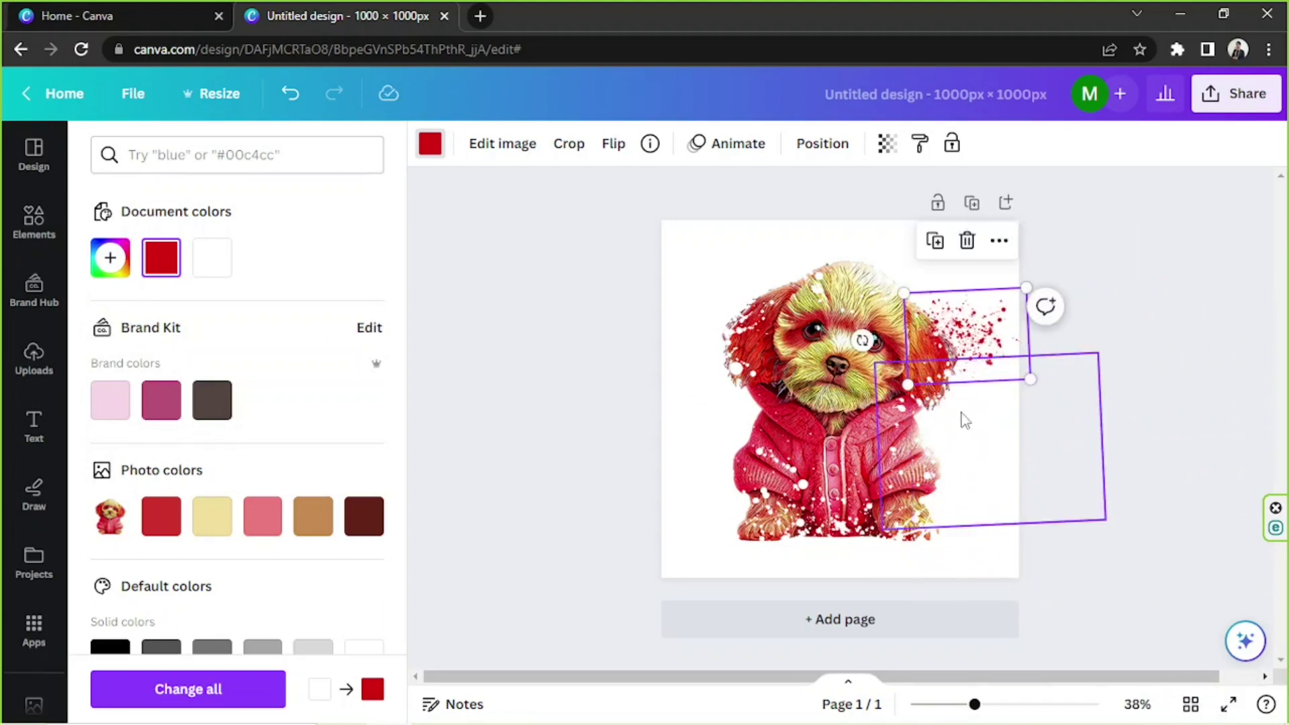
Scroll the splash graphics and drag a dotted splash onto the page's left side
key(Escape)
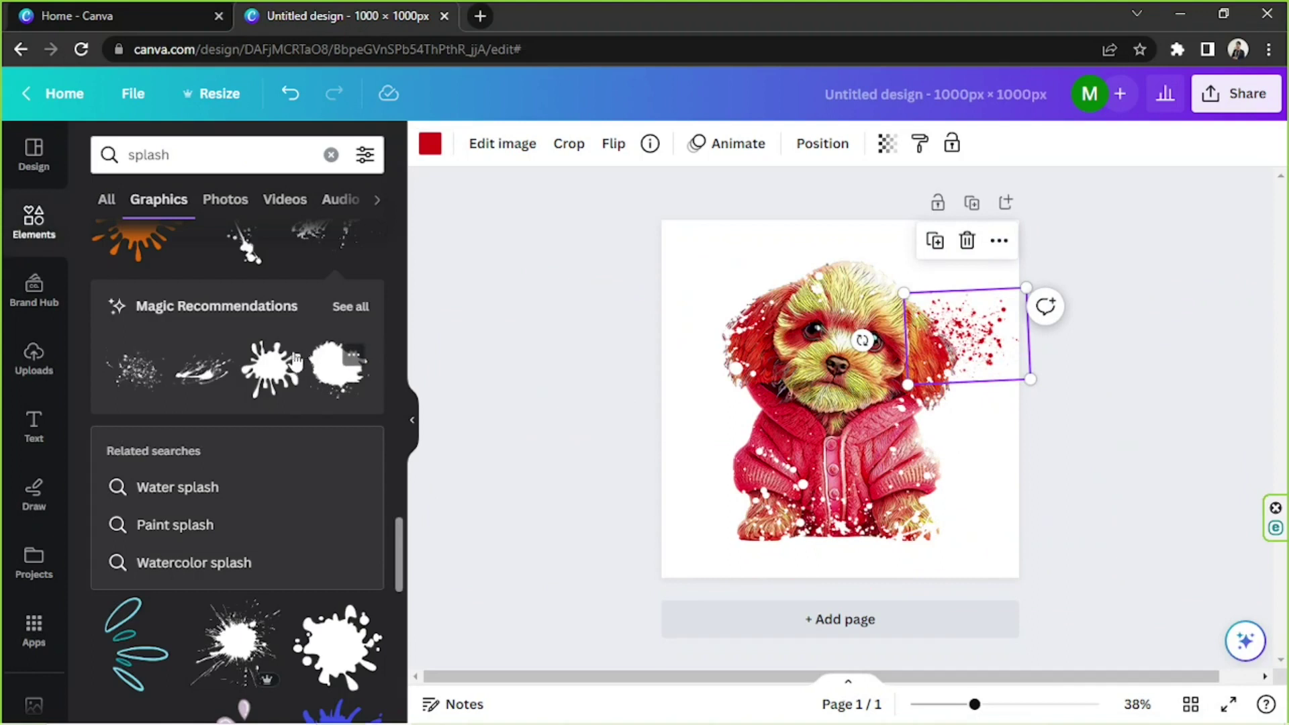
scroll(286, 363, down, 5)
scroll(285, 363, down, 10)
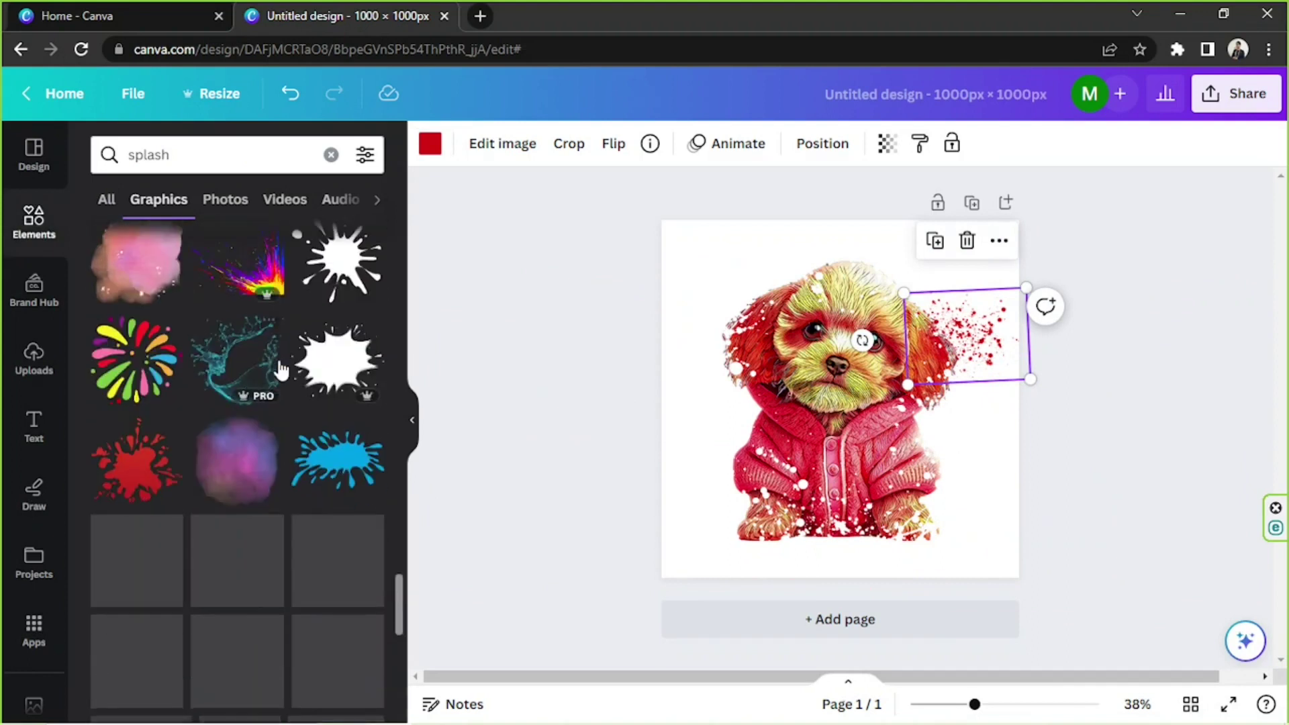
scroll(281, 369, down, 10)
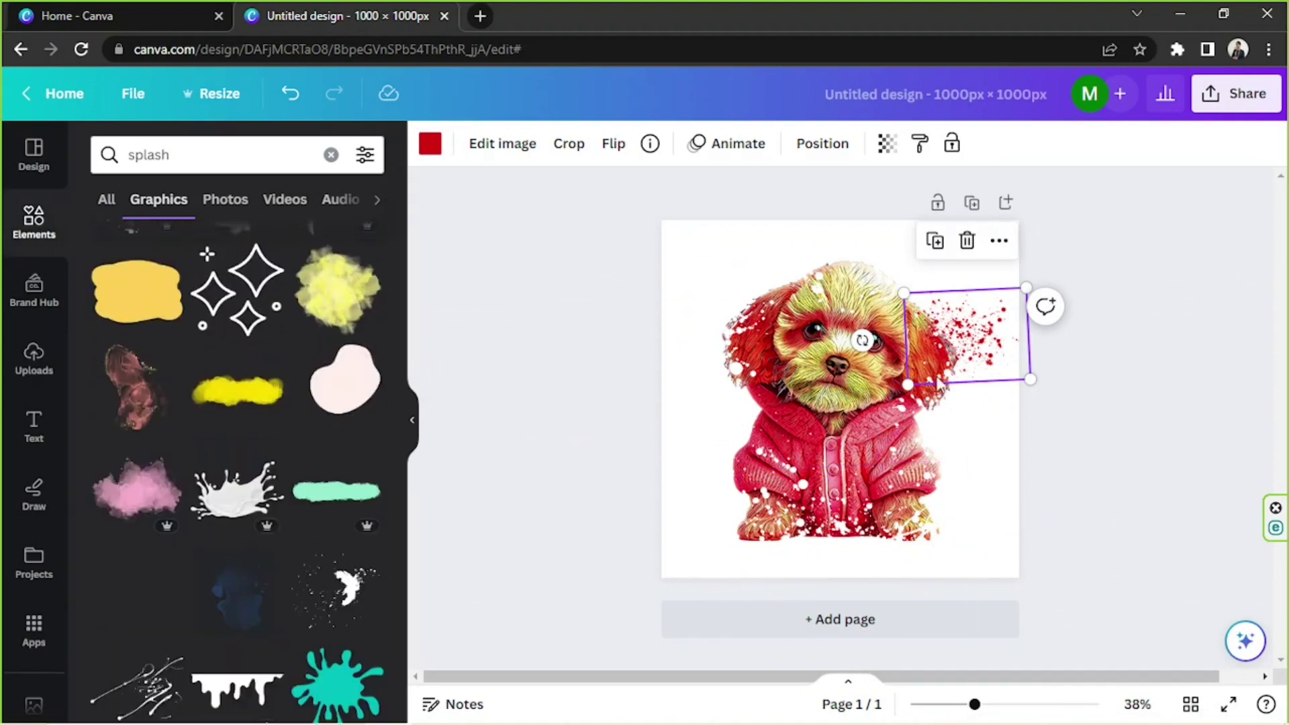
scroll(319, 508, down, 5)
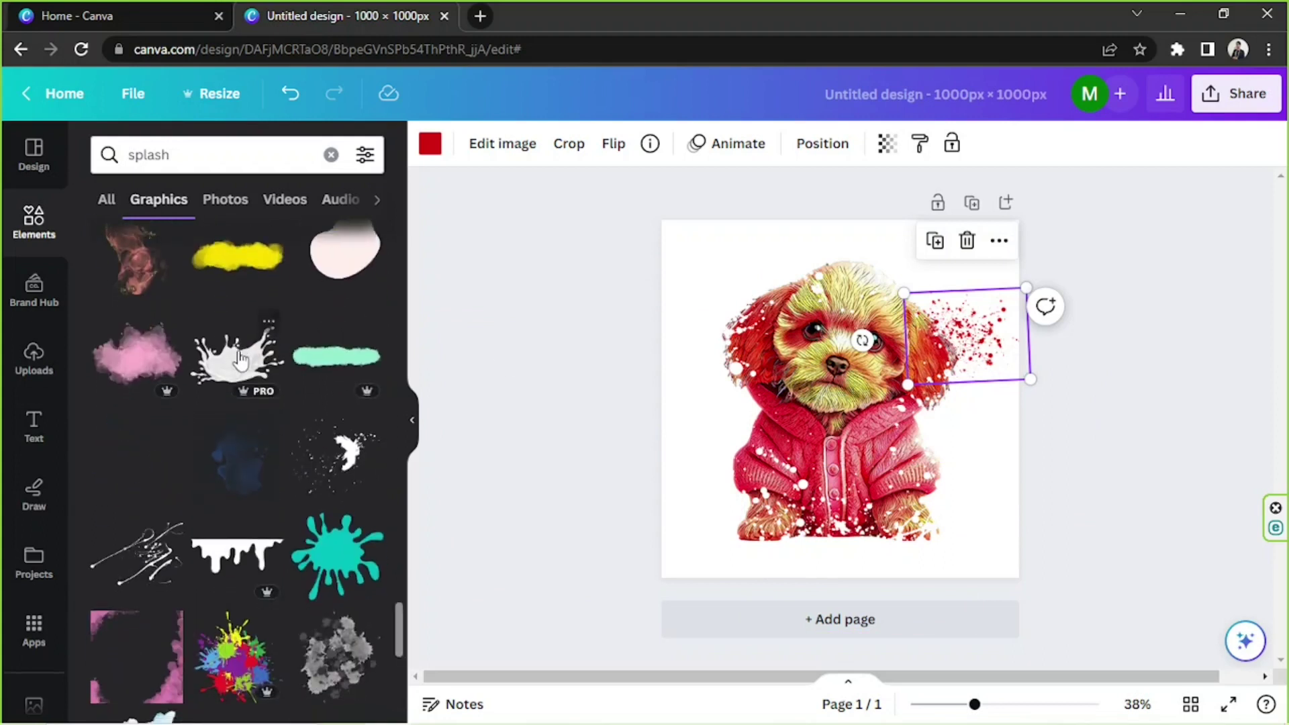
scroll(245, 361, down, 5)
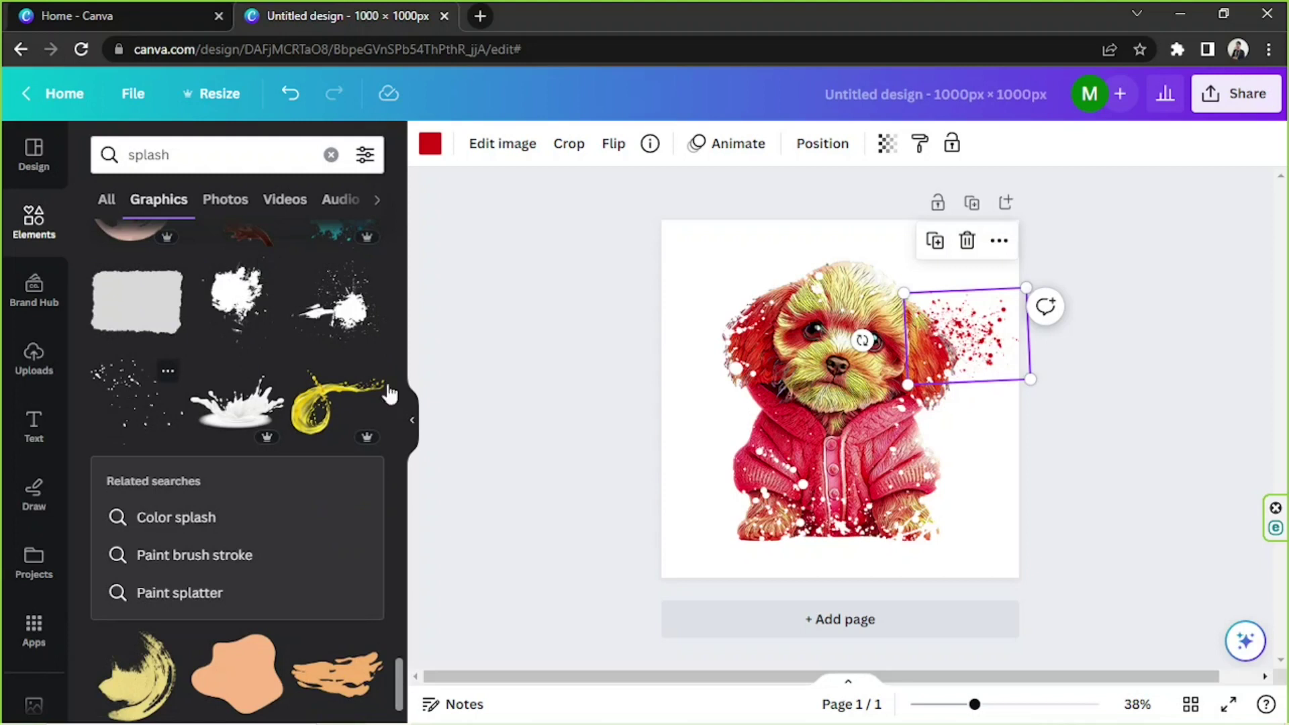
drag(134, 396, 653, 351)
click(949, 300)
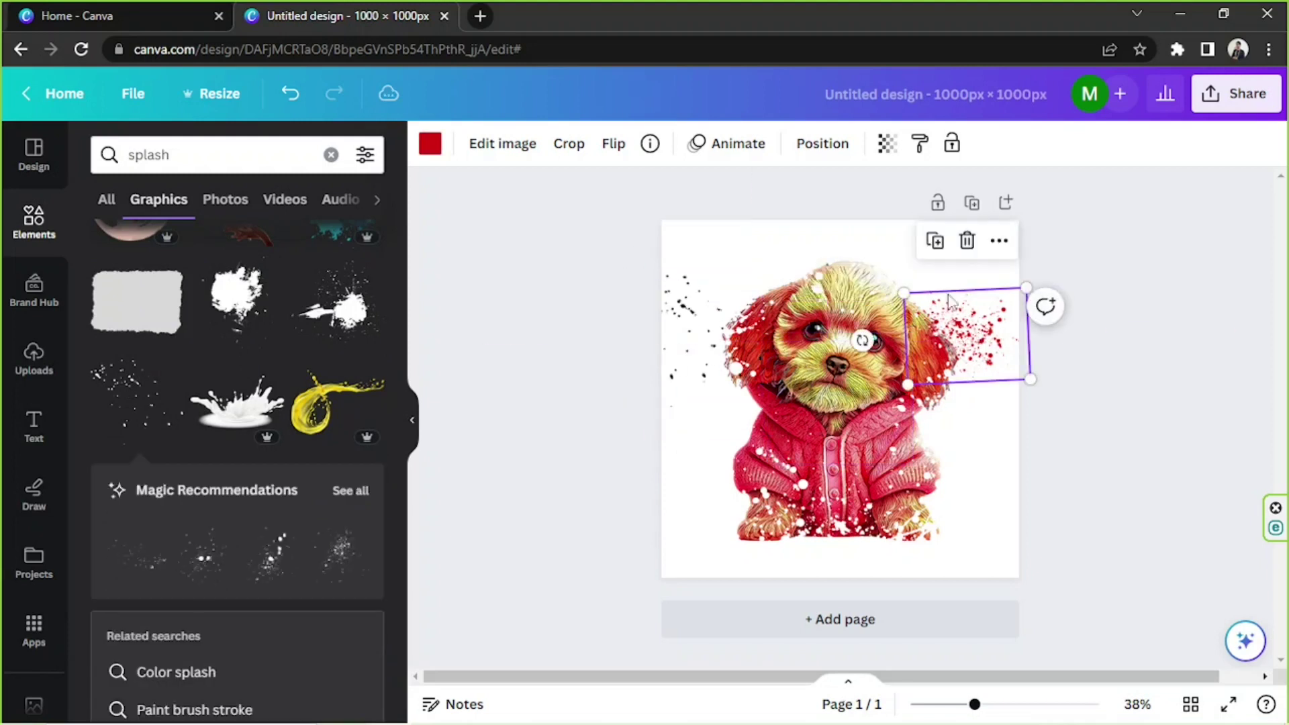
Make the dotted splash red, then move and shrink it onto the puppy's right jacket side
click(692, 309)
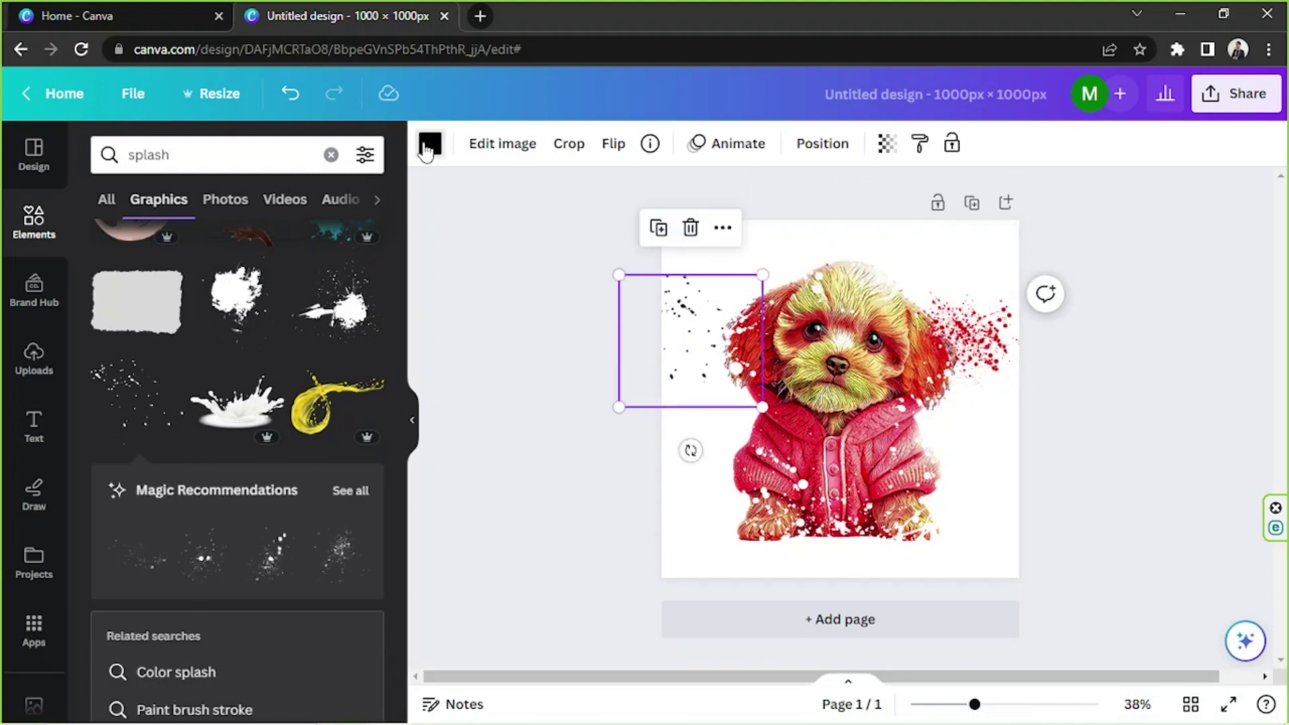
click(430, 144)
click(211, 257)
drag(738, 323, 947, 408)
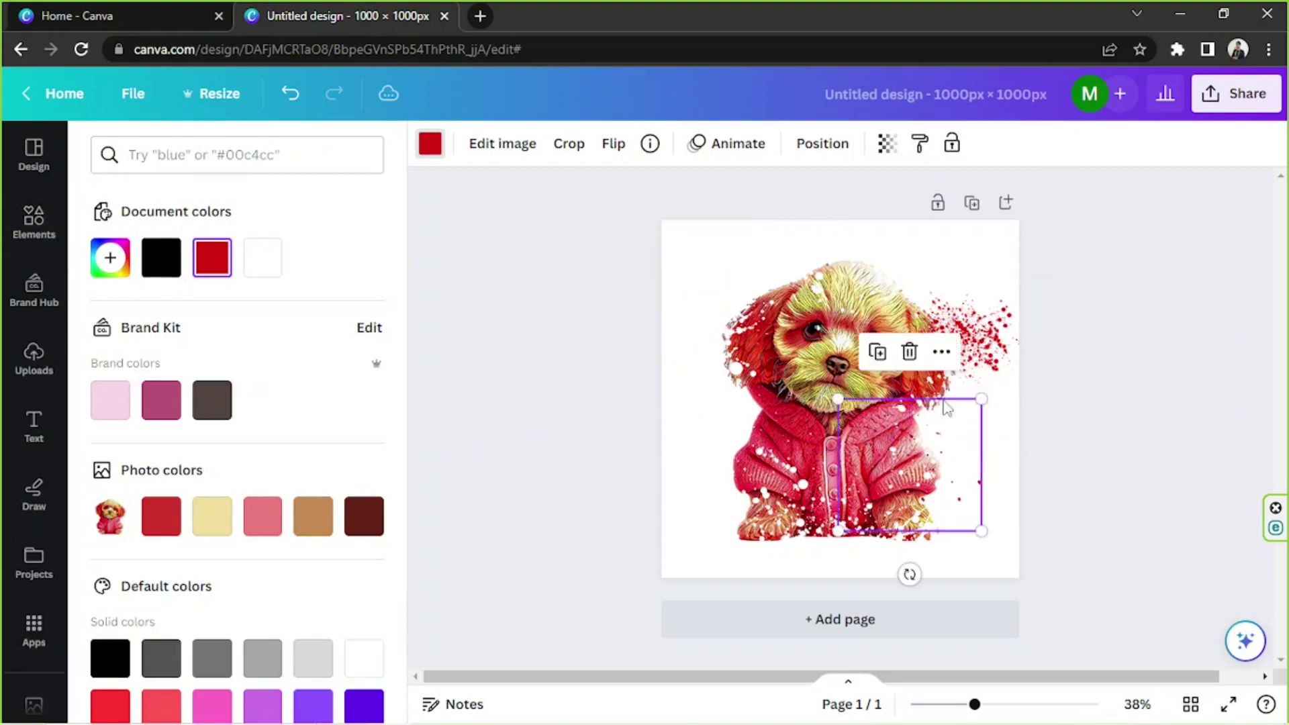
click(1000, 361)
key(Escape)
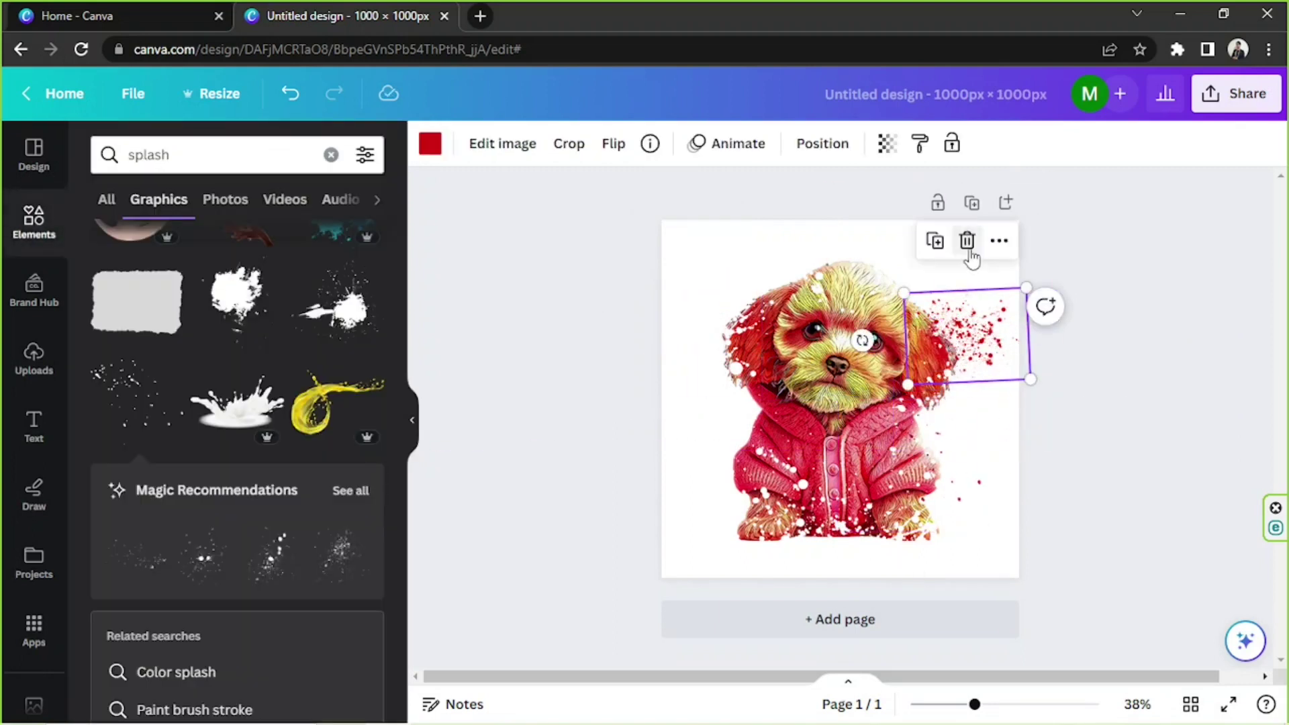
drag(974, 316, 1009, 402)
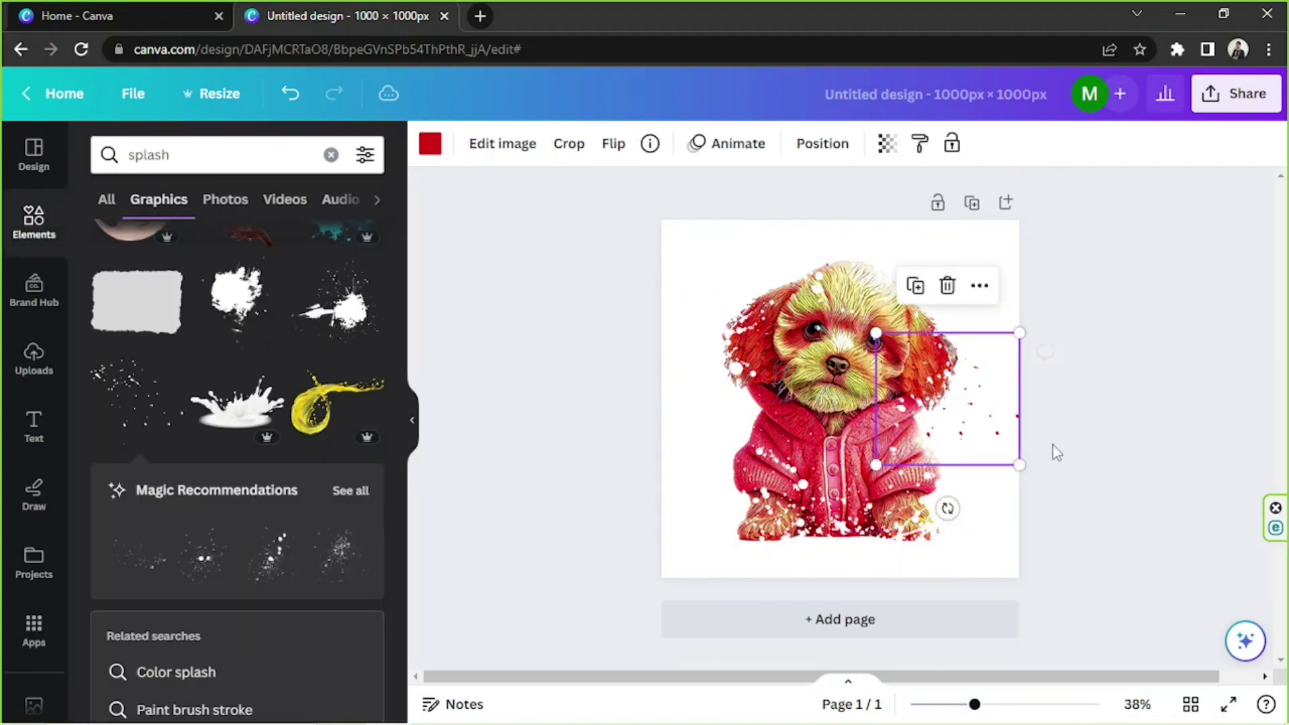
mouse_move(1020, 463)
mouse_down()
mouse_move(971, 426)
mouse_move(1036, 463)
mouse_up()
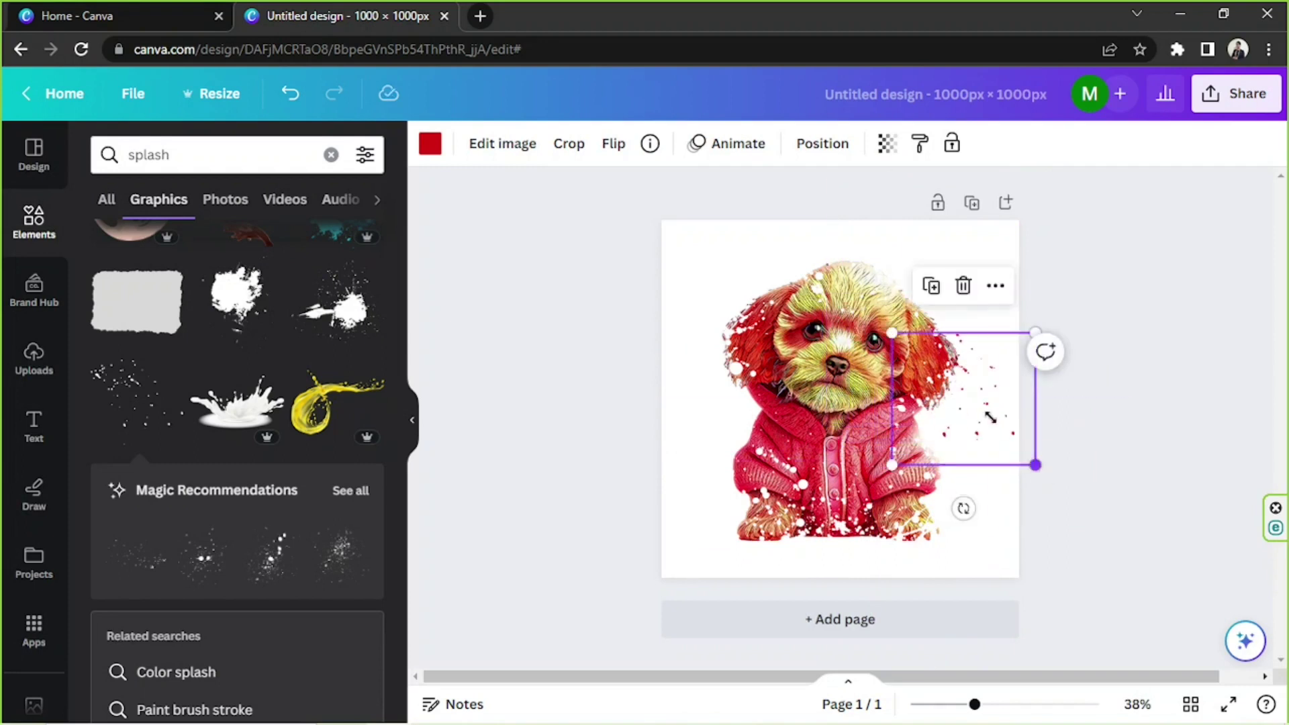
drag(991, 417, 965, 436)
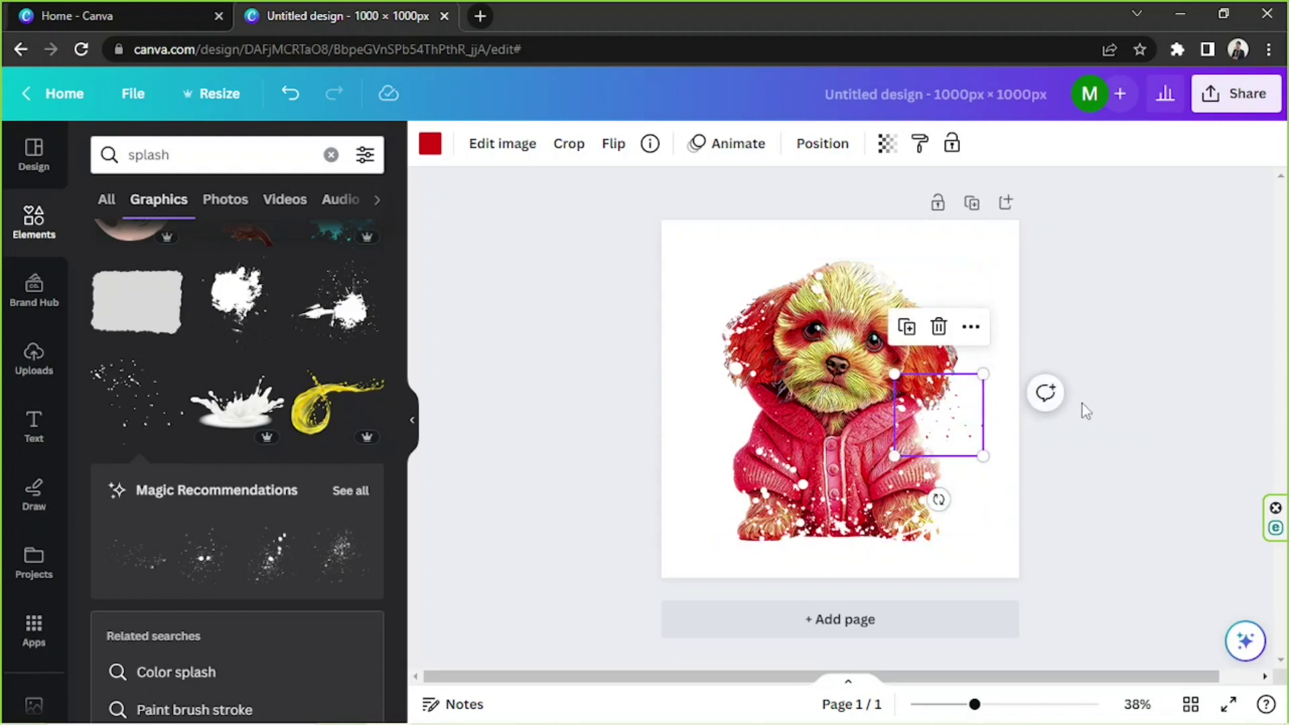
Move the small splatter to the dog's left shoulder and enlarge it over the chest
click(1099, 349)
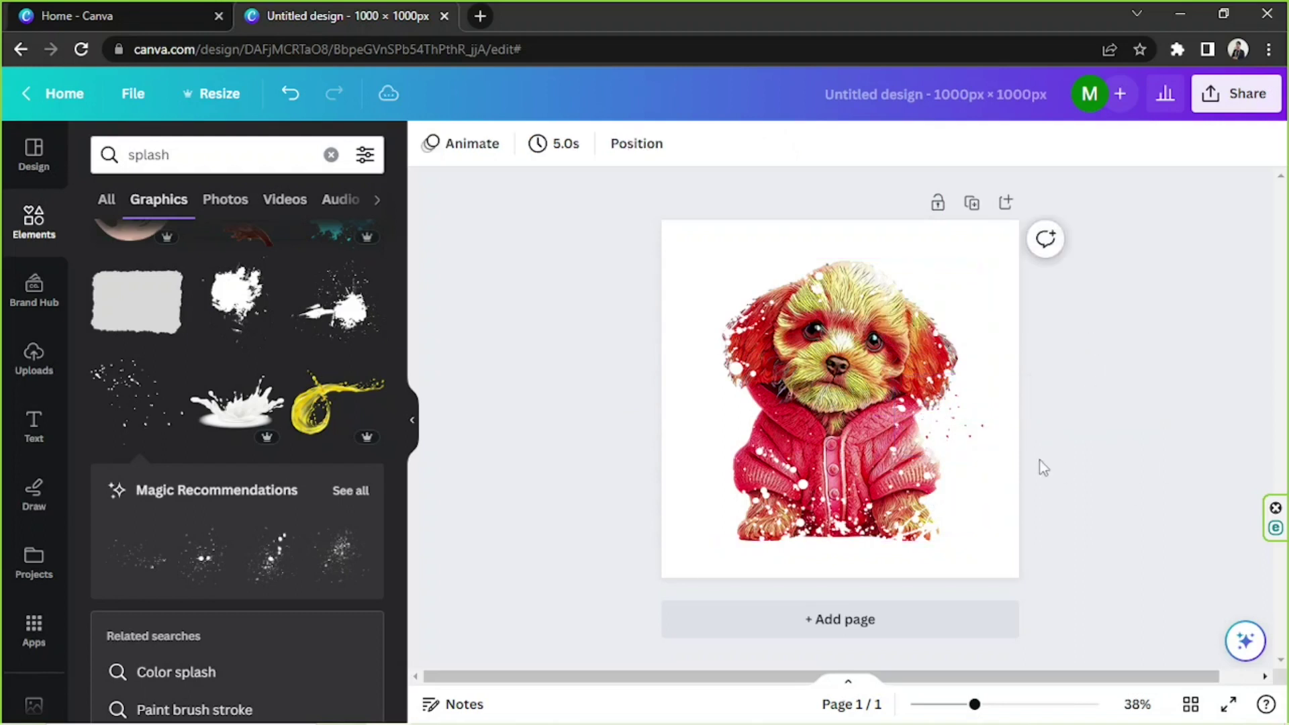
click(975, 436)
drag(946, 420, 759, 403)
drag(709, 363, 668, 332)
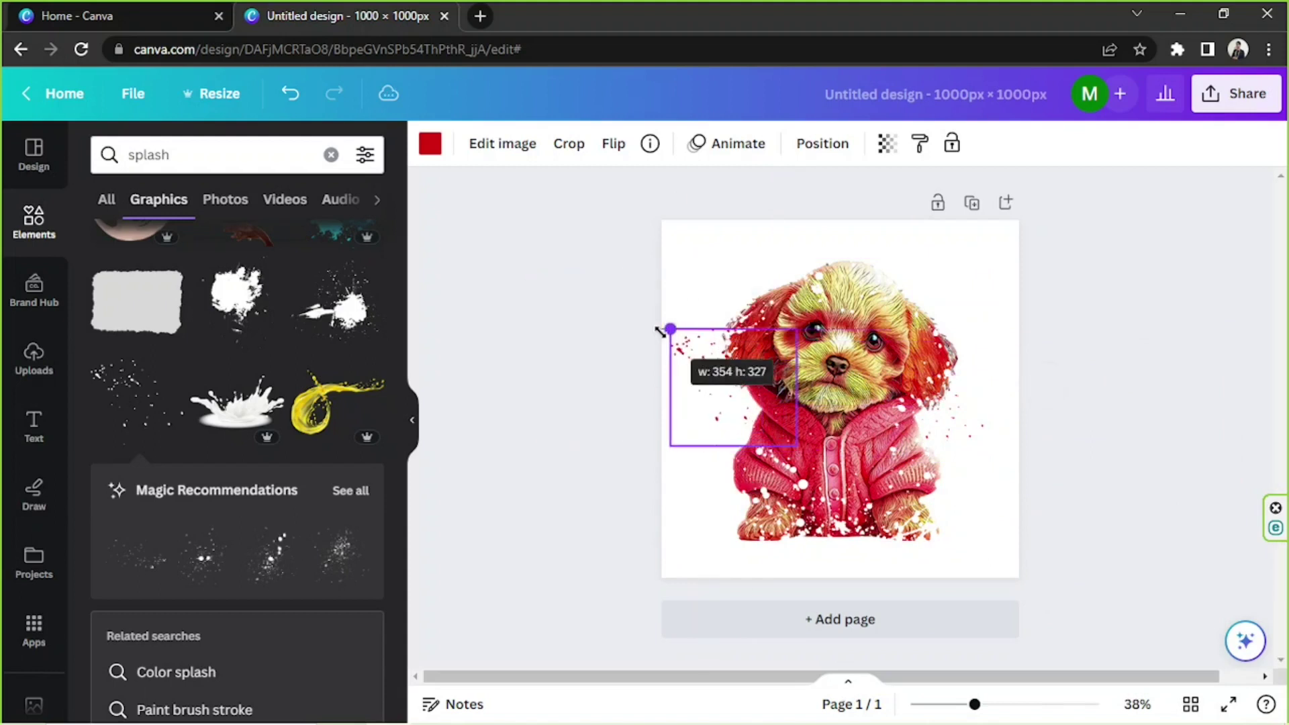
drag(732, 396, 774, 438)
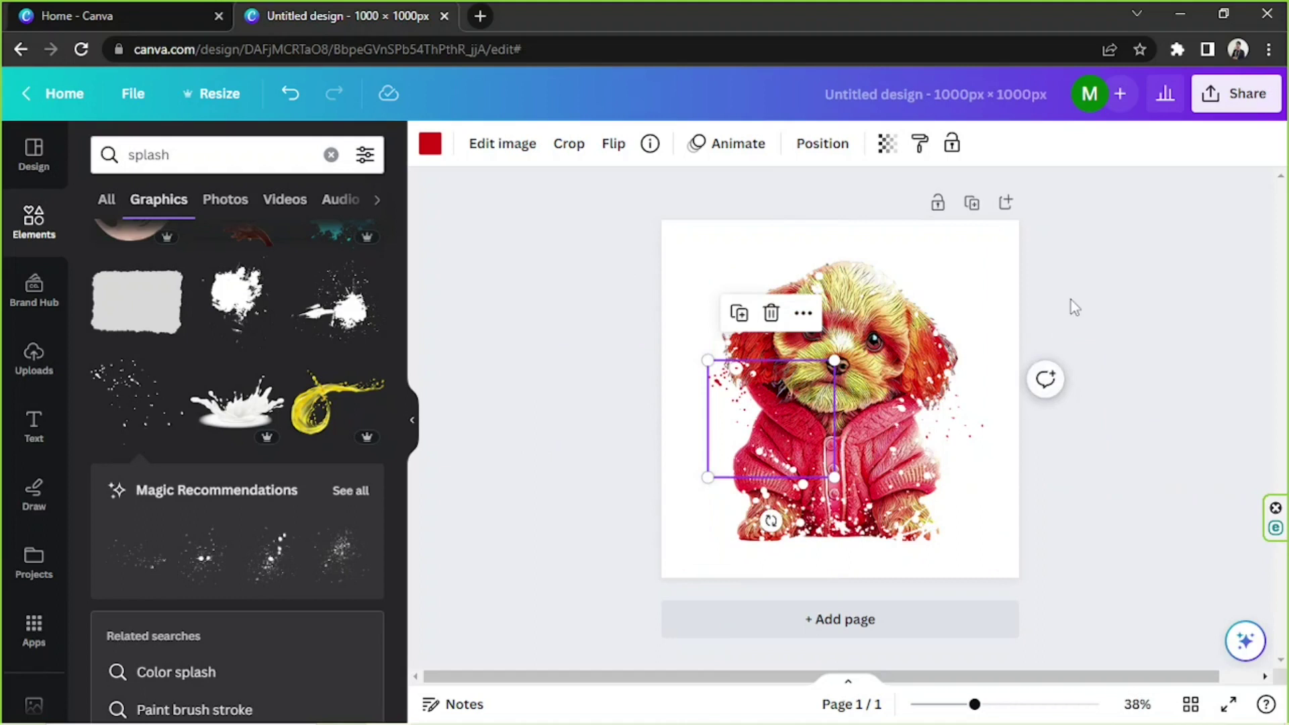
Duplicate the splatter to the lower left and recolour it with the jacket's dark red
click(736, 327)
drag(800, 440, 765, 517)
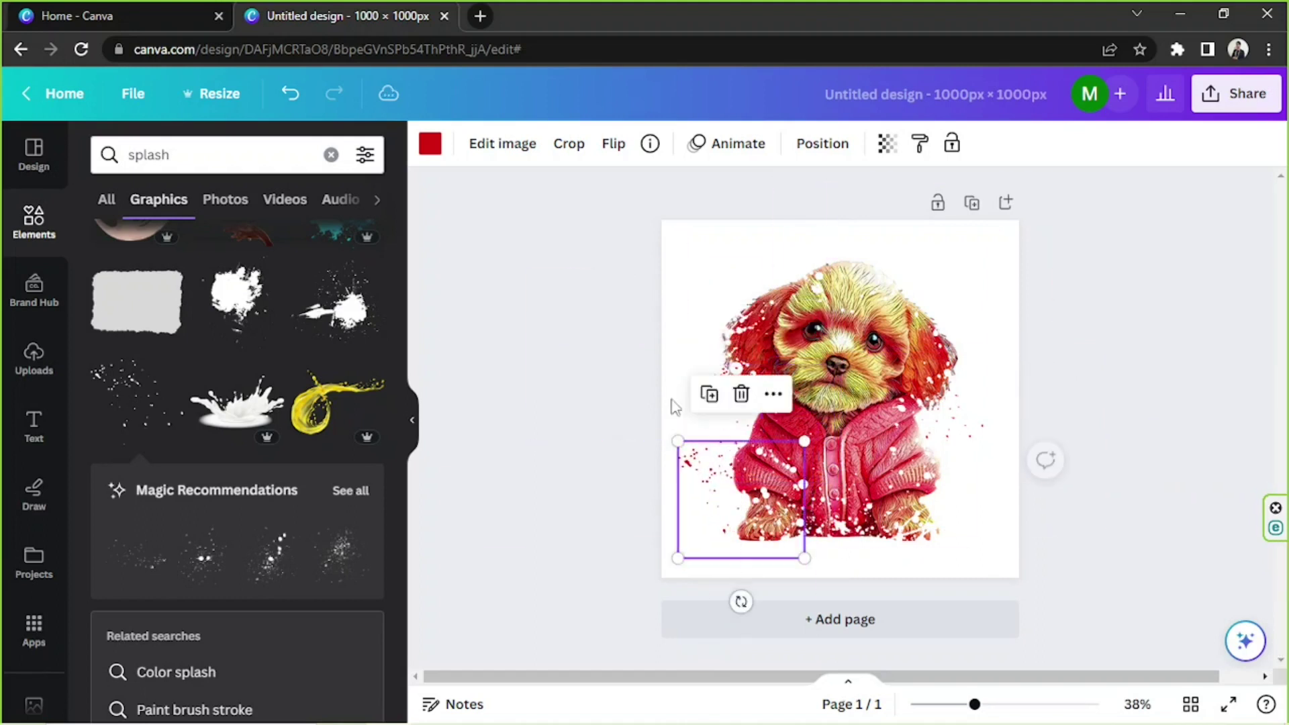
click(431, 145)
click(95, 266)
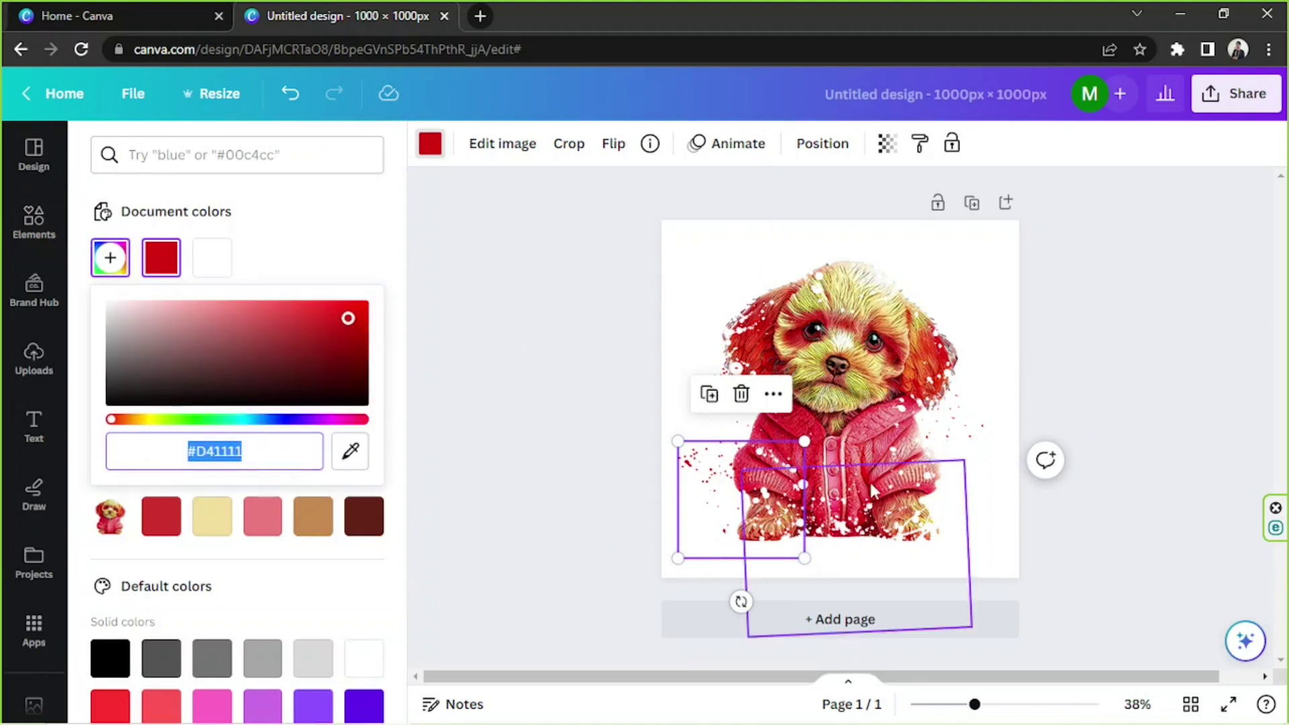
click(350, 450)
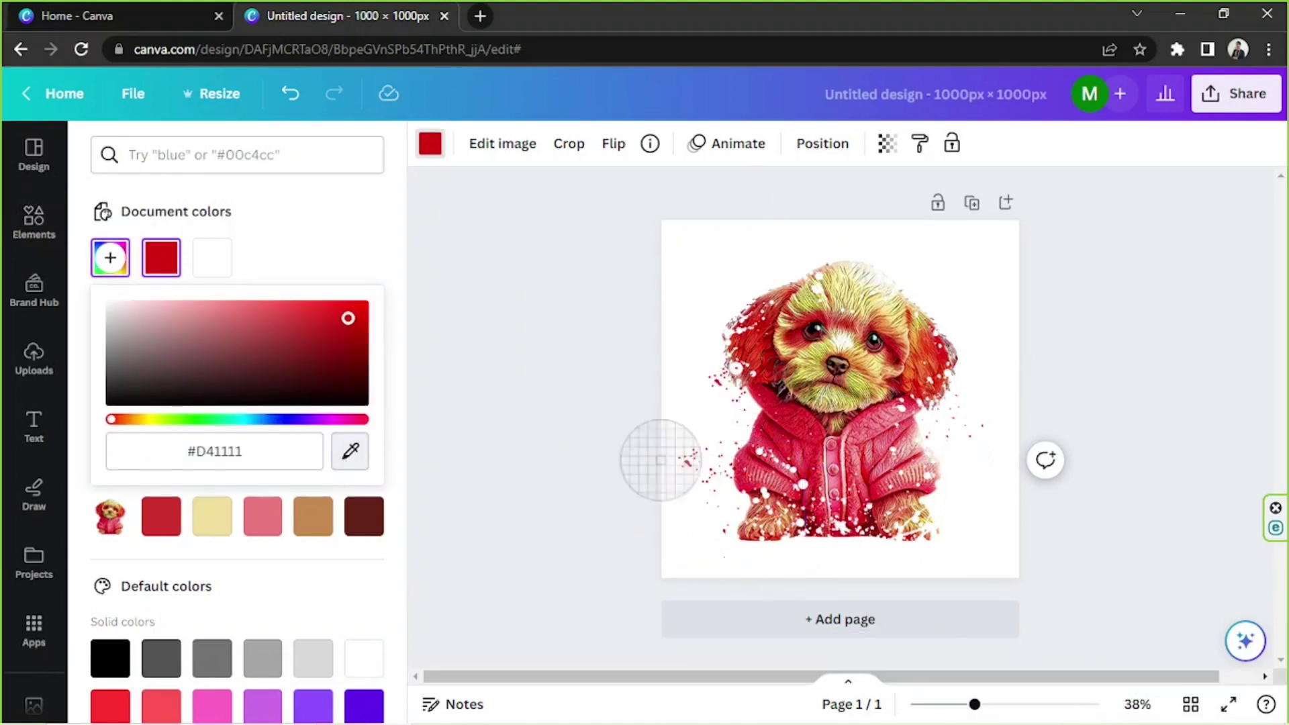
click(739, 482)
drag(735, 487, 725, 470)
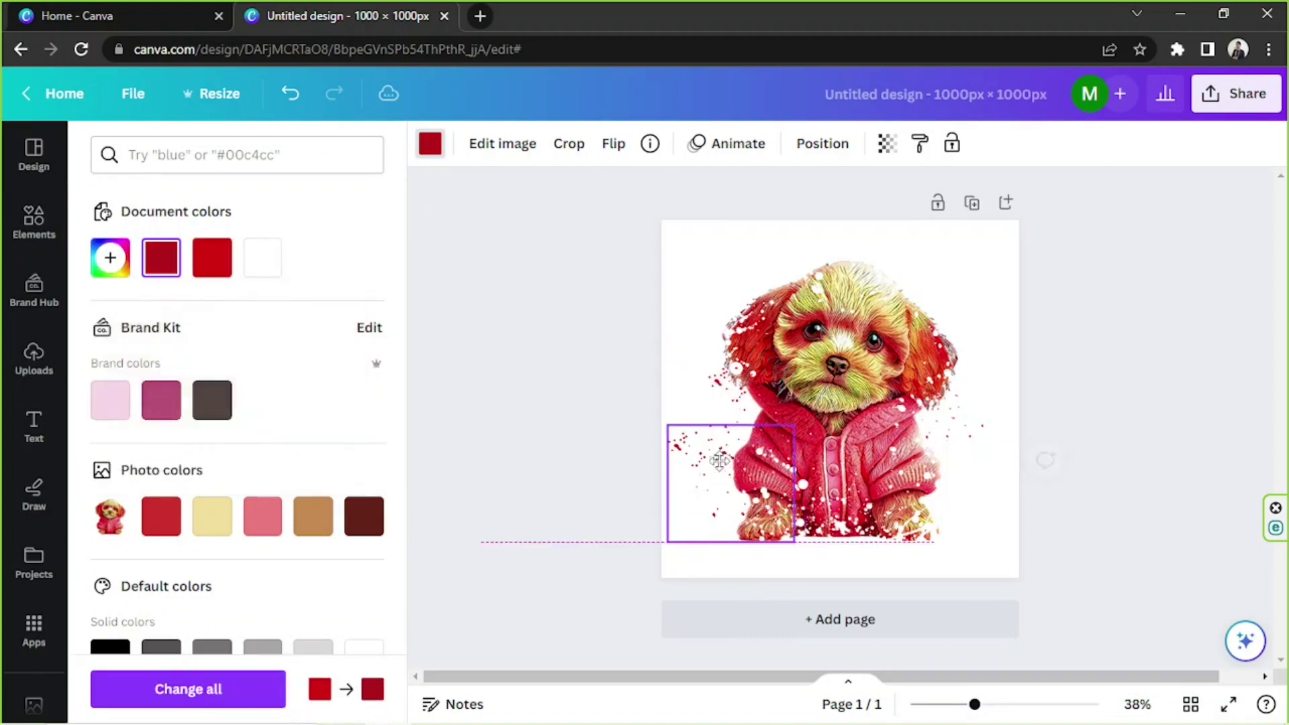
Resample the splatter to the jacket's pink, shrink it slightly and lower it on the dog
click(106, 268)
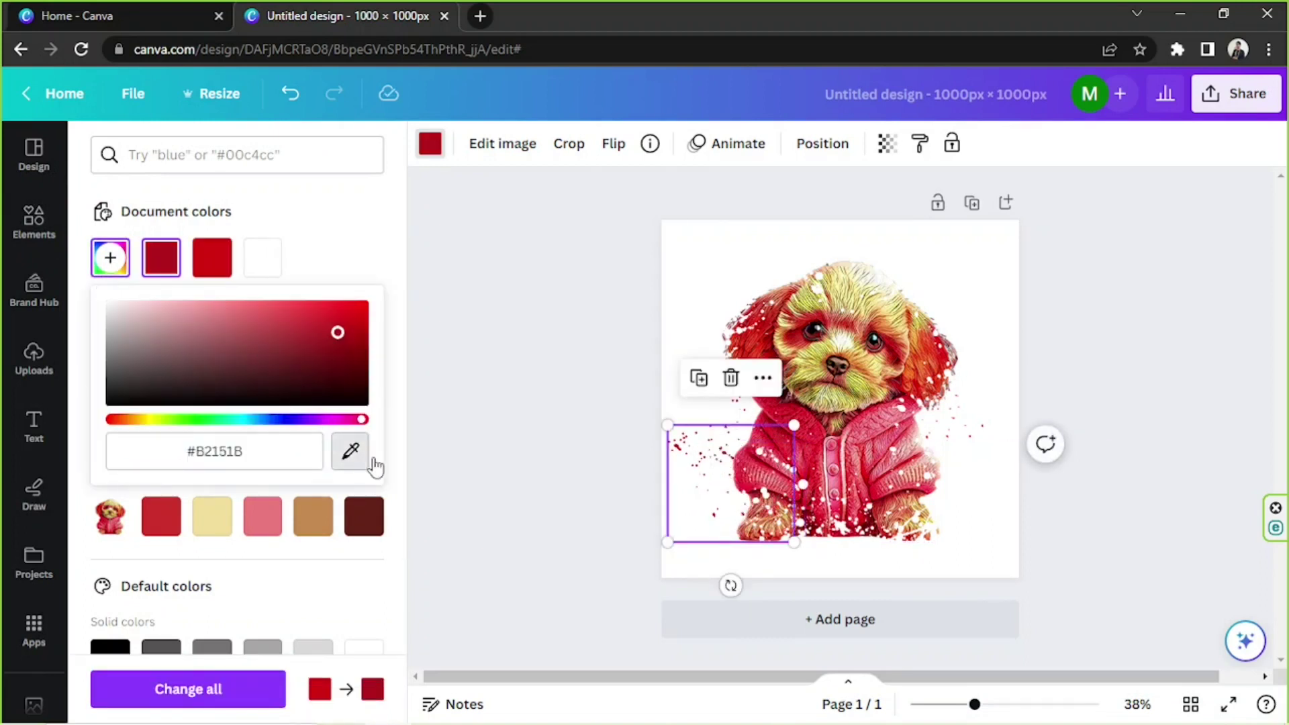
click(350, 453)
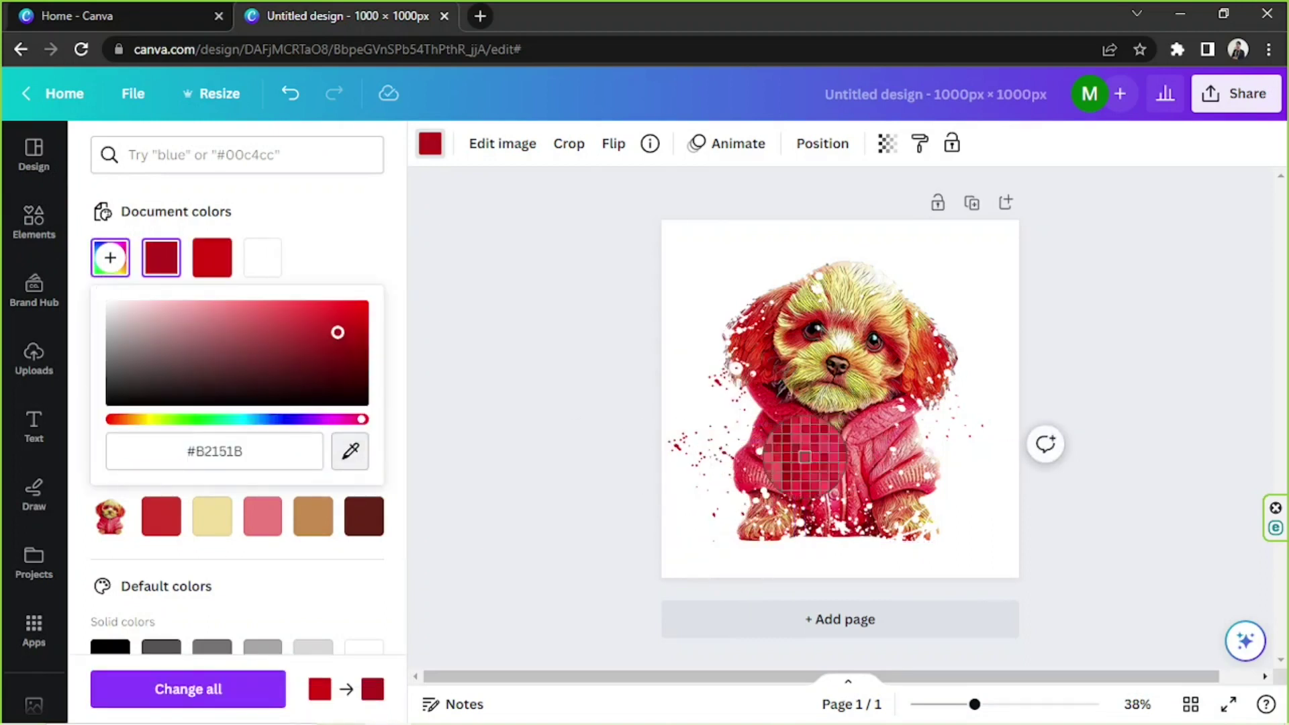
click(743, 470)
drag(867, 552, 921, 596)
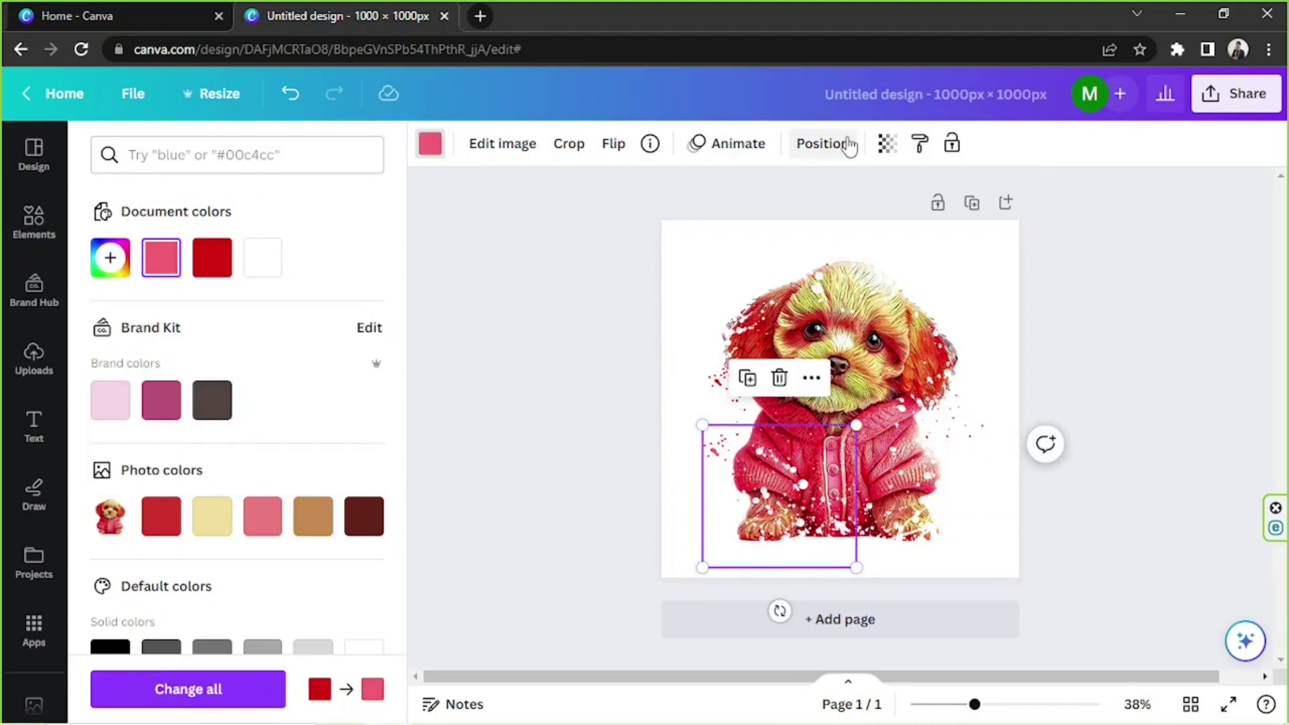
mouse_move(766, 443)
mouse_down()
mouse_move(757, 511)
mouse_move(757, 438)
mouse_up()
Recolour another splatter with orange sampled from the dog's fur and shift it down
drag(897, 493, 860, 554)
key(ctrl+z)
click(110, 257)
click(265, 303)
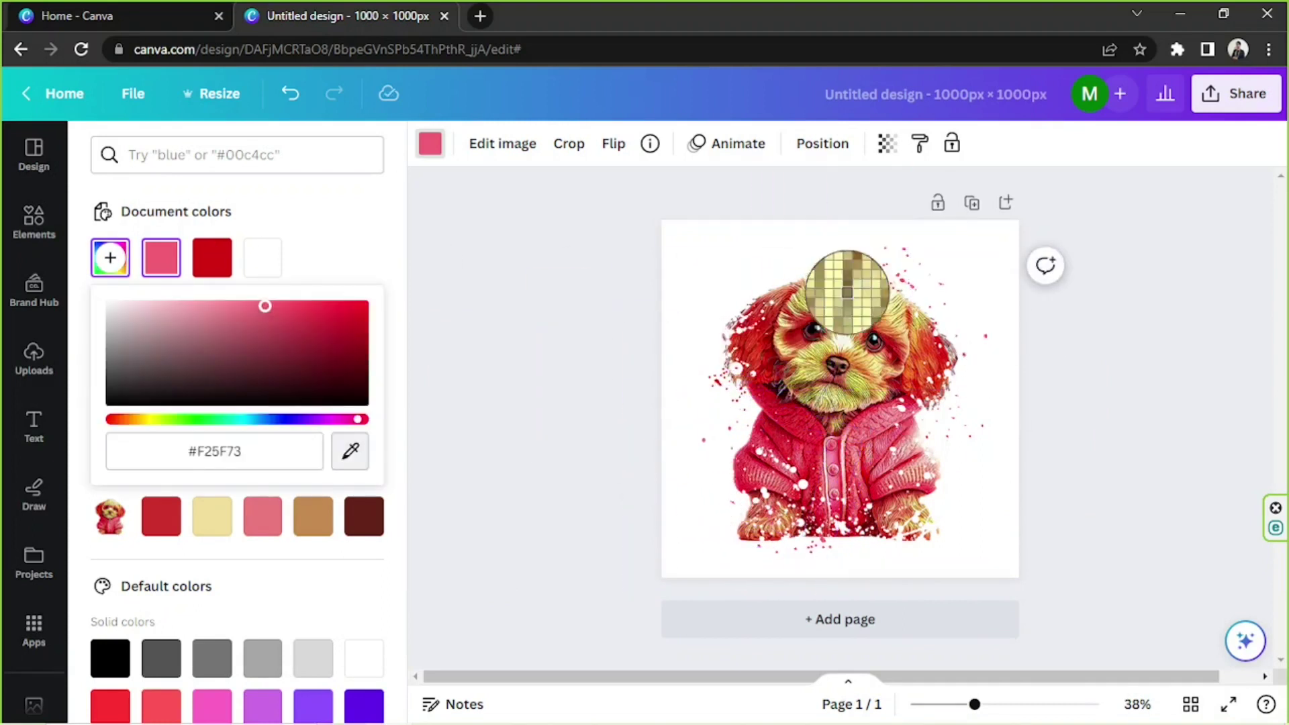
click(926, 249)
click(110, 257)
click(349, 455)
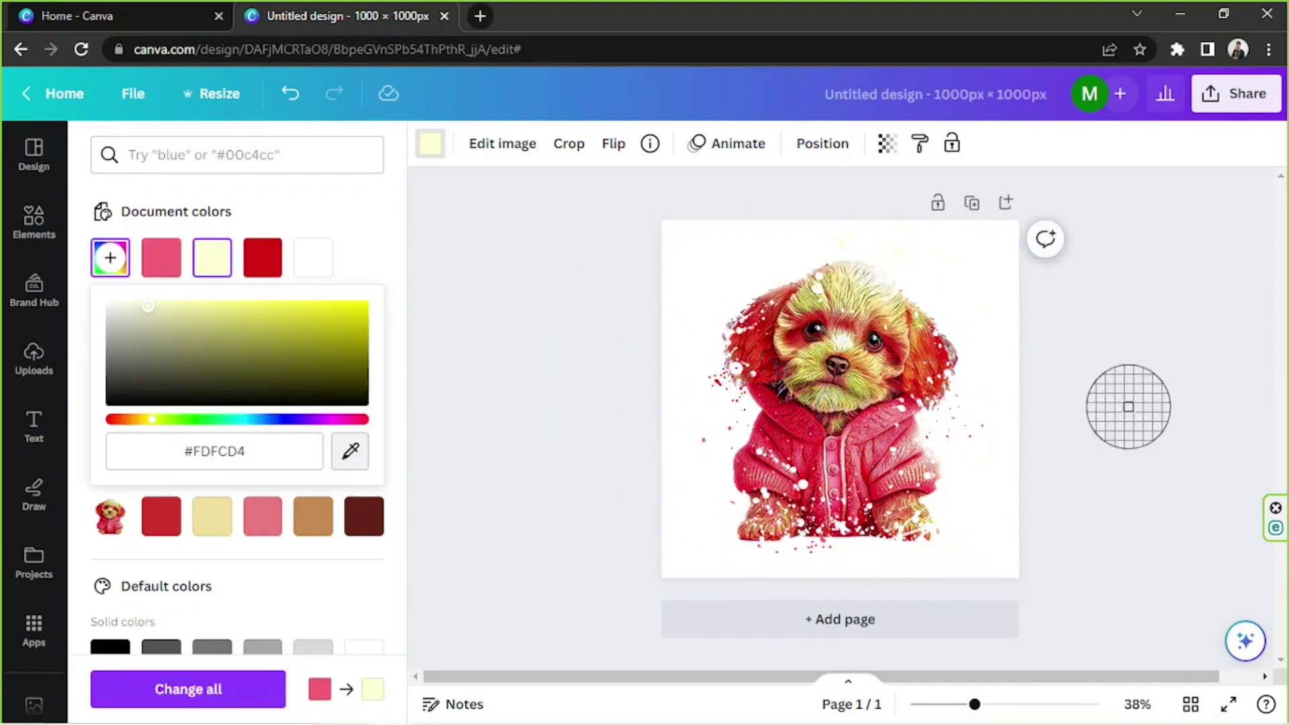
click(877, 316)
drag(920, 274, 920, 295)
Add another splash graphic from the results and make it white
click(1056, 451)
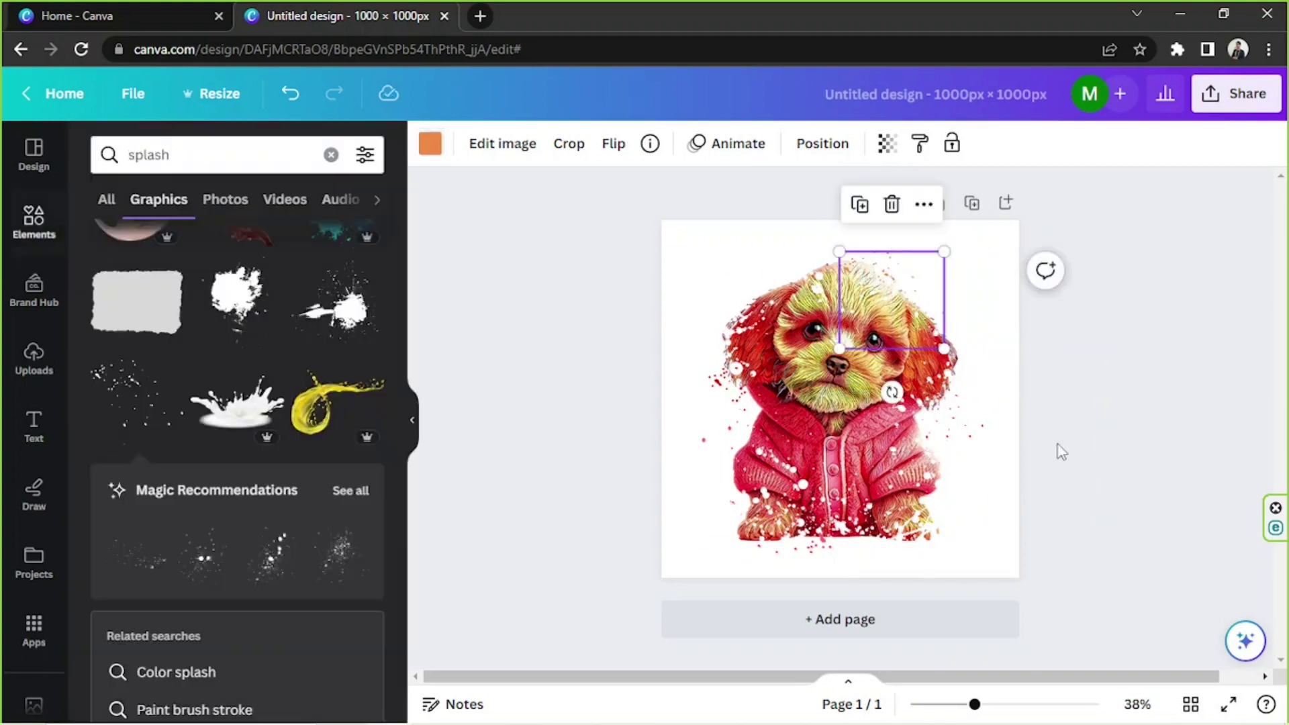
scroll(219, 376, down, 3)
key(Escape)
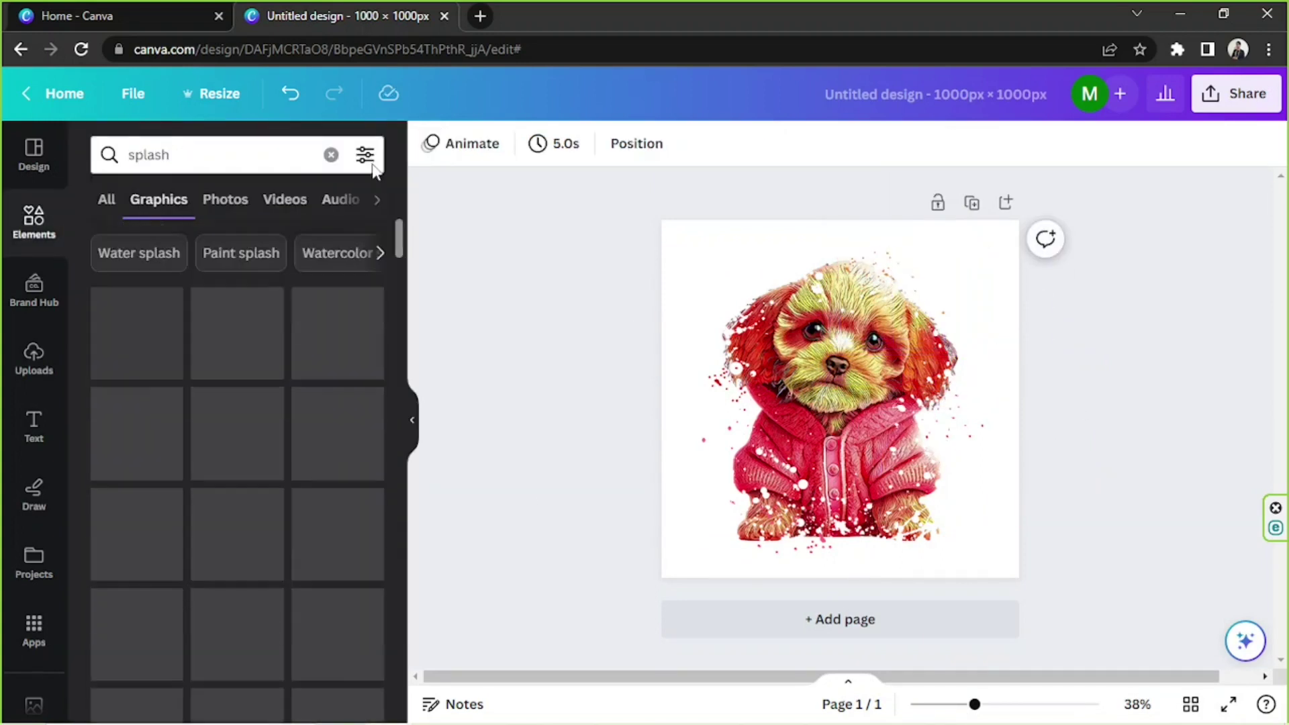
click(138, 437)
click(430, 143)
click(363, 257)
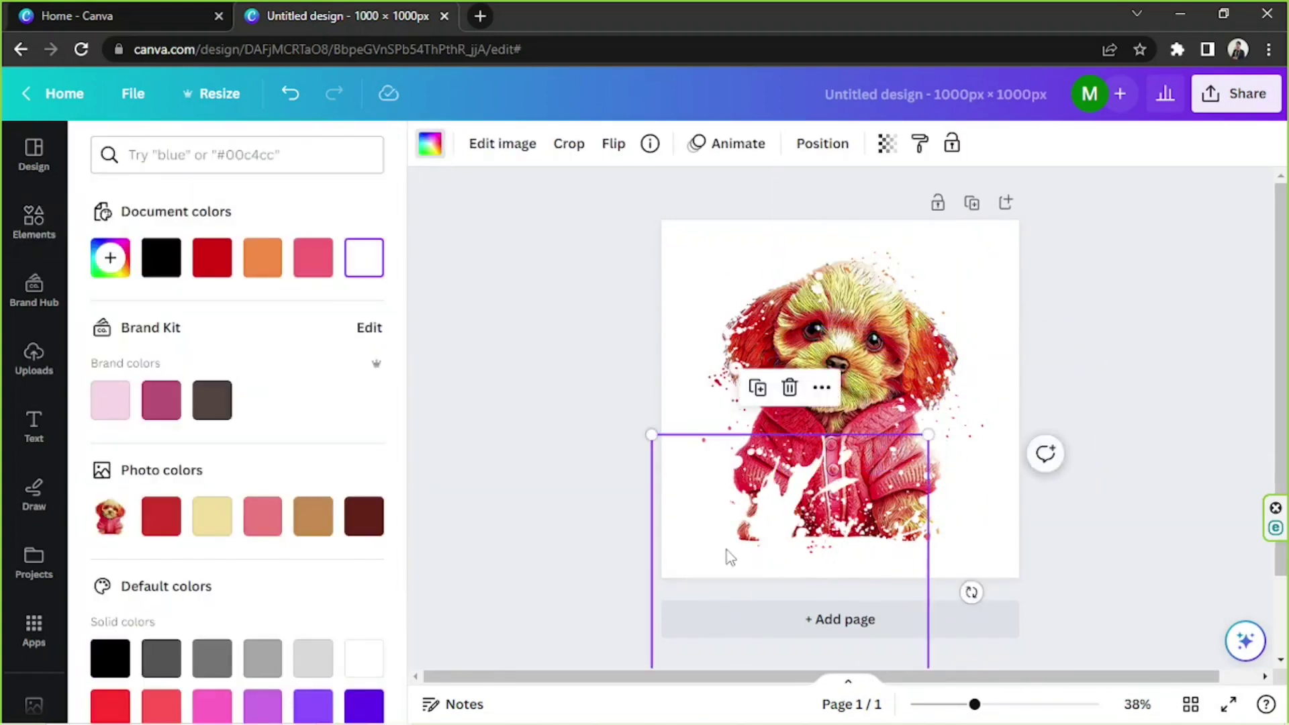
Place the white splash beside the dog rotated about 20°, then drag-select the page
drag(728, 555, 631, 471)
drag(613, 417, 909, 256)
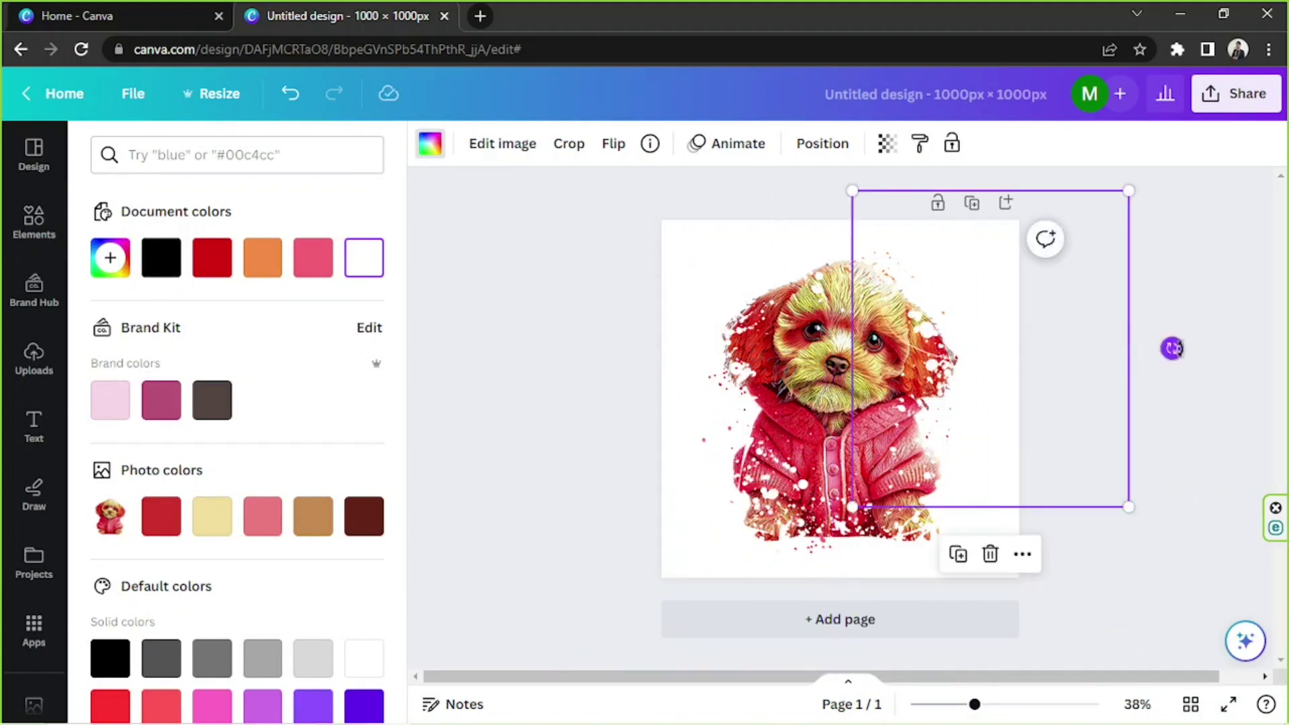
drag(1042, 236, 1077, 260)
drag(1007, 336, 1081, 468)
click(601, 470)
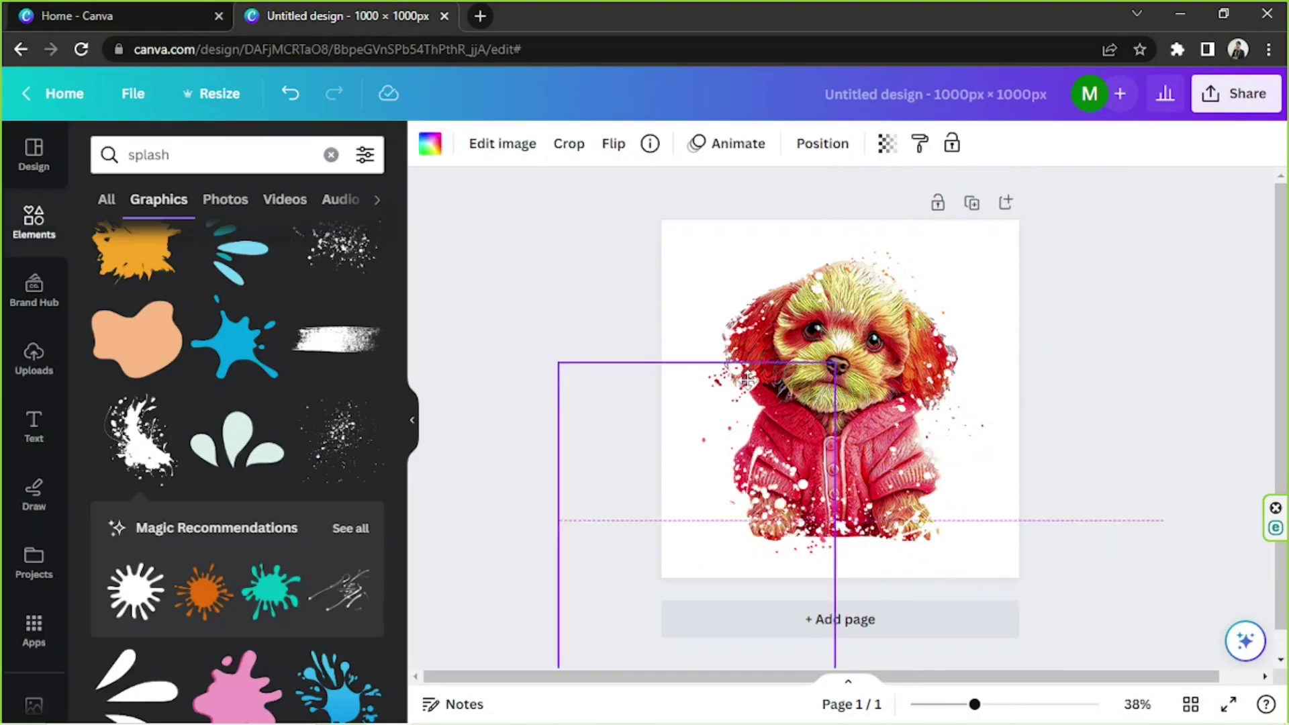
drag(585, 242, 1008, 598)
Select the puppy and every splatter with Ctrl+A and group them with Ctrl+G
drag(948, 468, 952, 471)
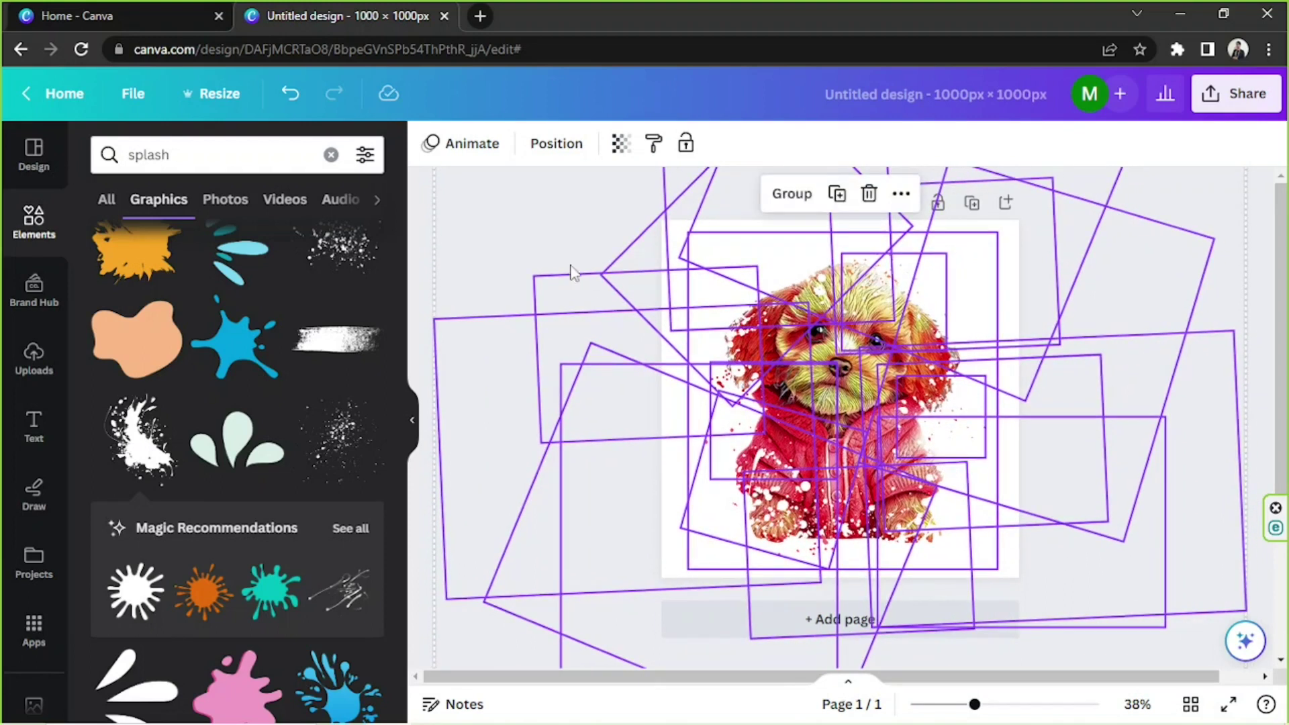
click(428, 259)
drag(541, 212, 1083, 649)
click(479, 206)
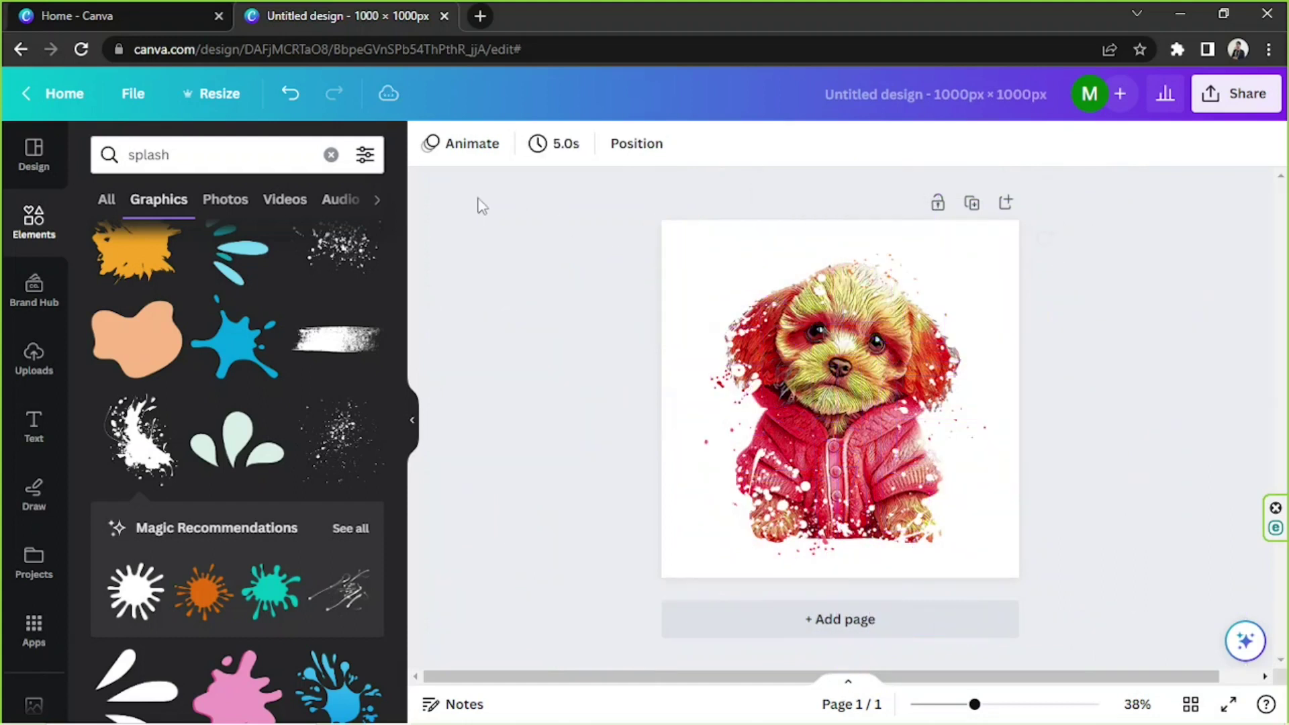
drag(521, 213, 1007, 627)
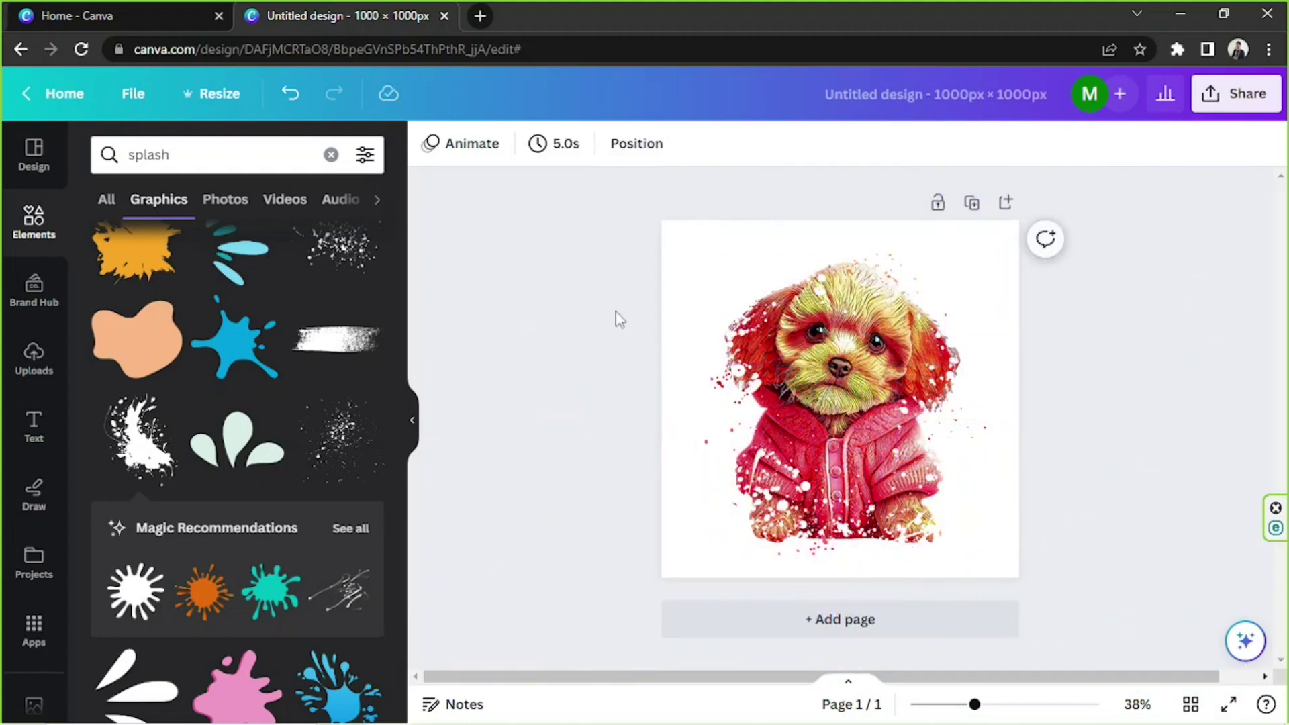
key(ctrl+a)
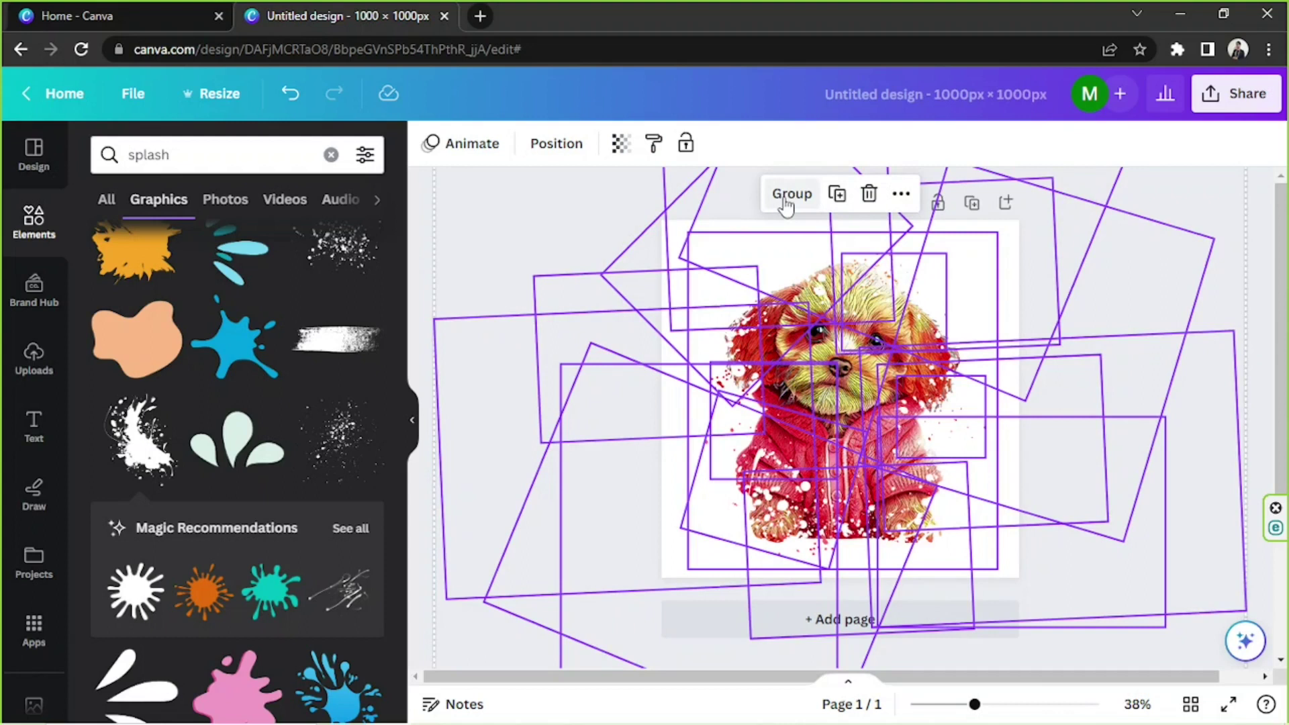
key(ctrl+g)
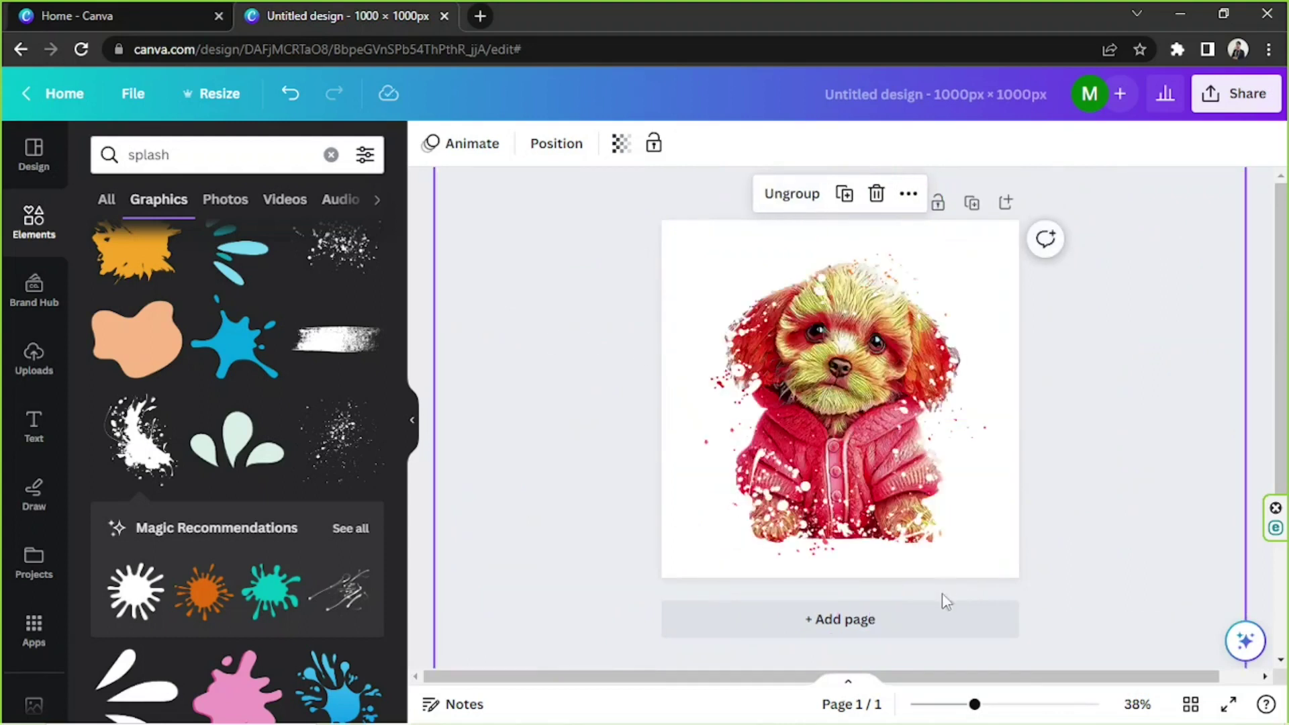
Open Crop on the dog image inside the group and cancel it without changes
click(947, 705)
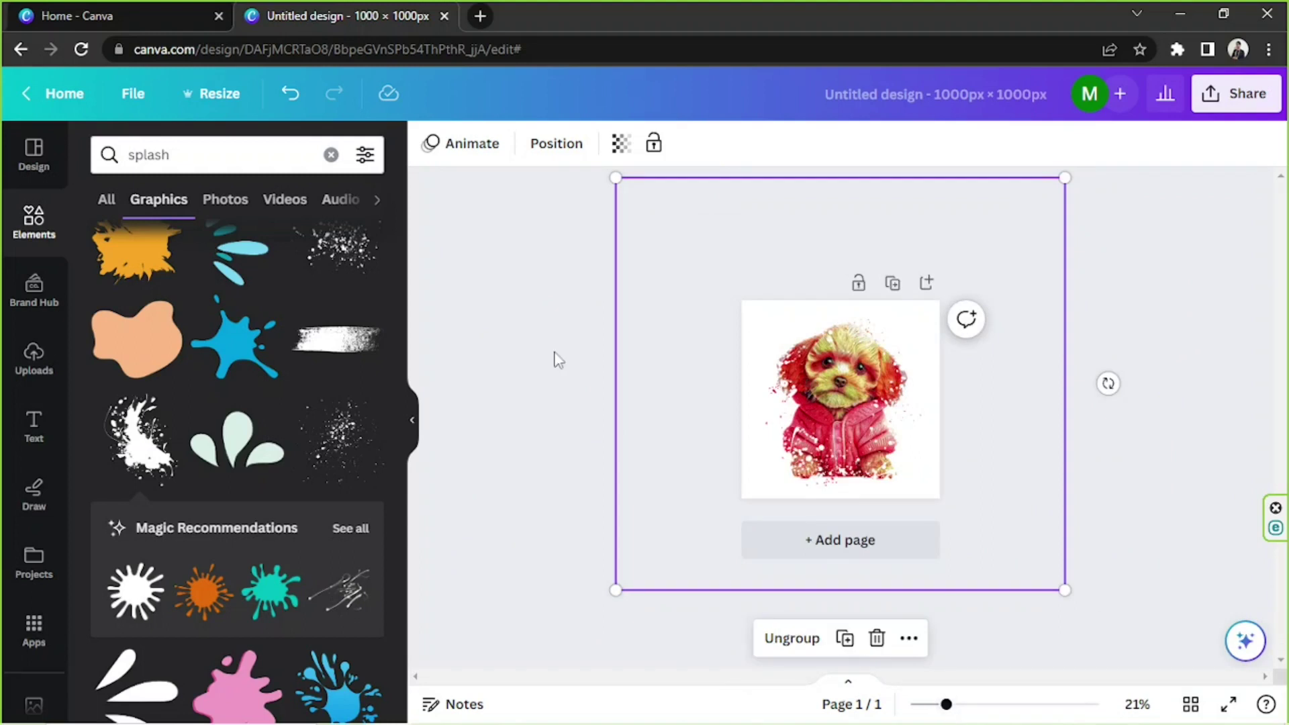
click(498, 302)
double_click(858, 389)
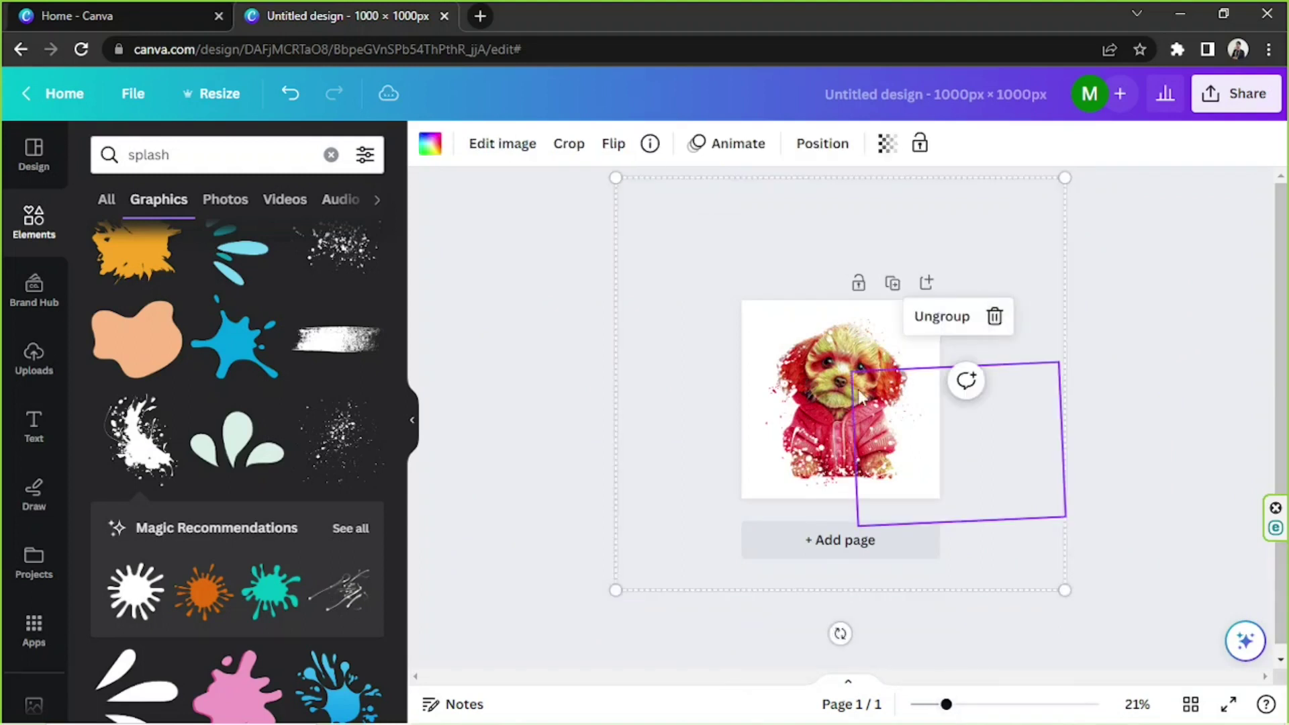
click(568, 144)
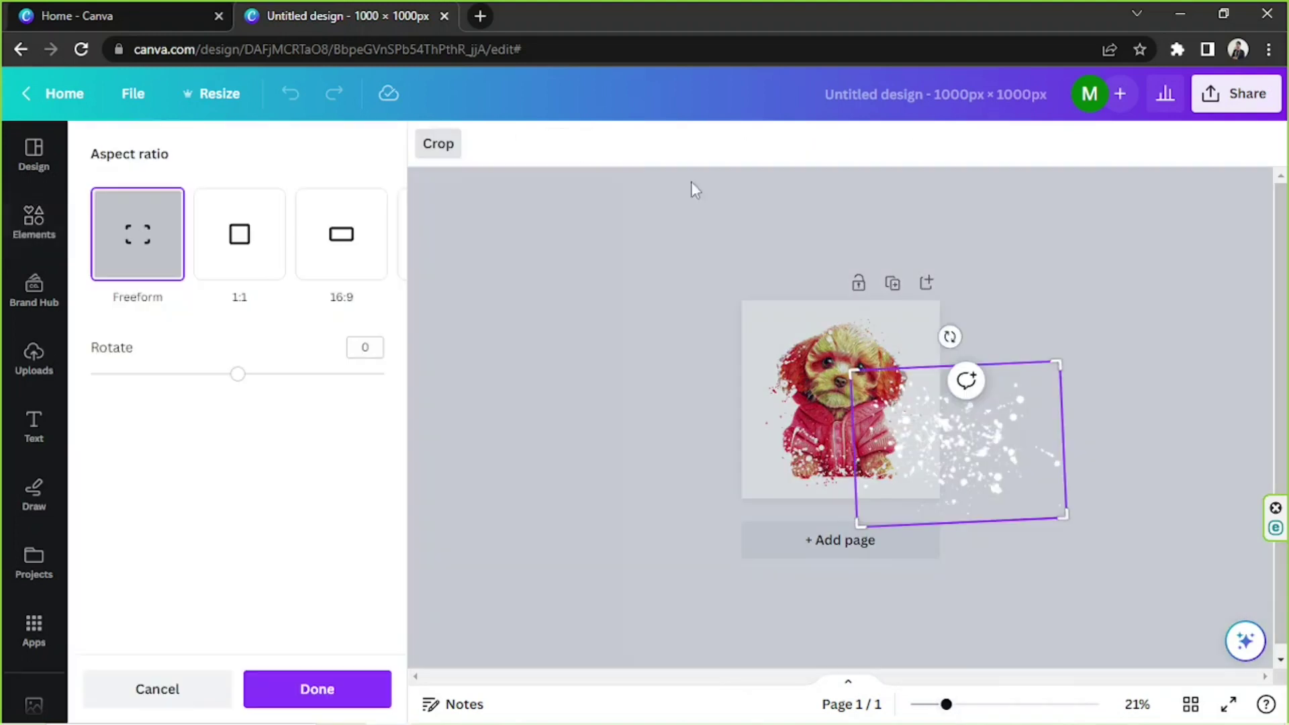
click(149, 692)
click(589, 471)
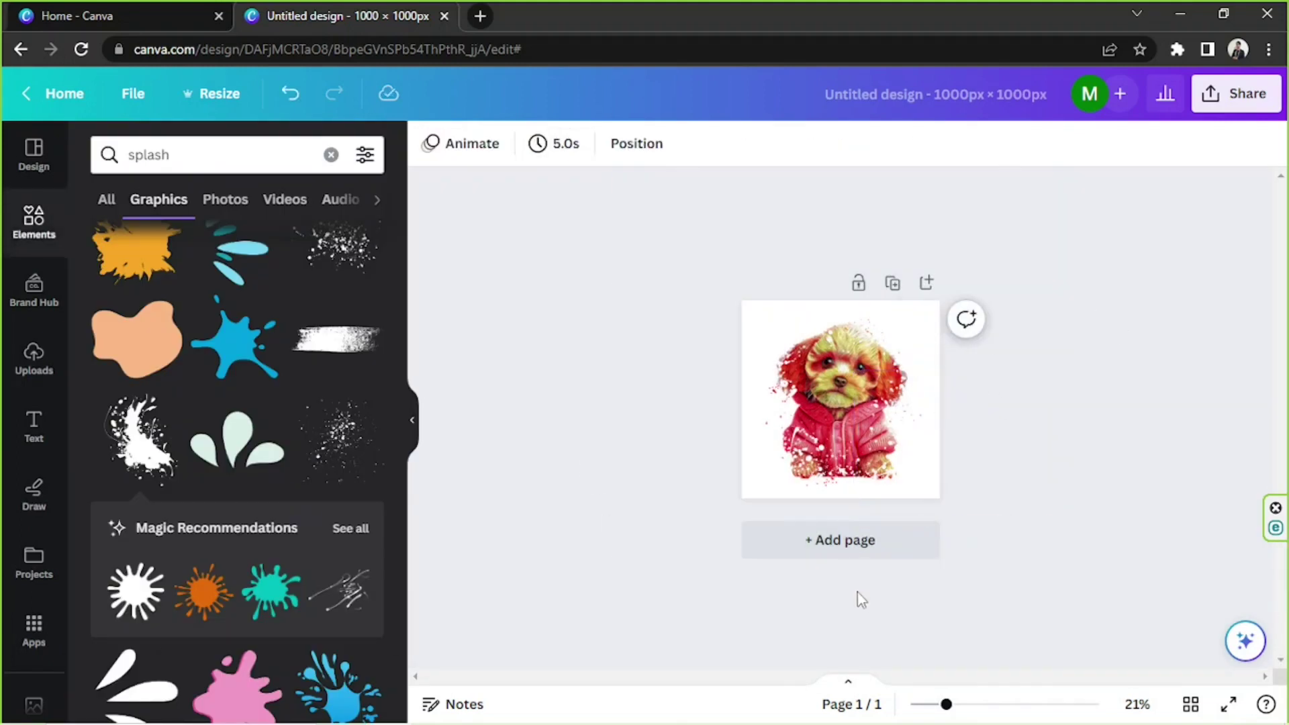
drag(954, 712, 988, 714)
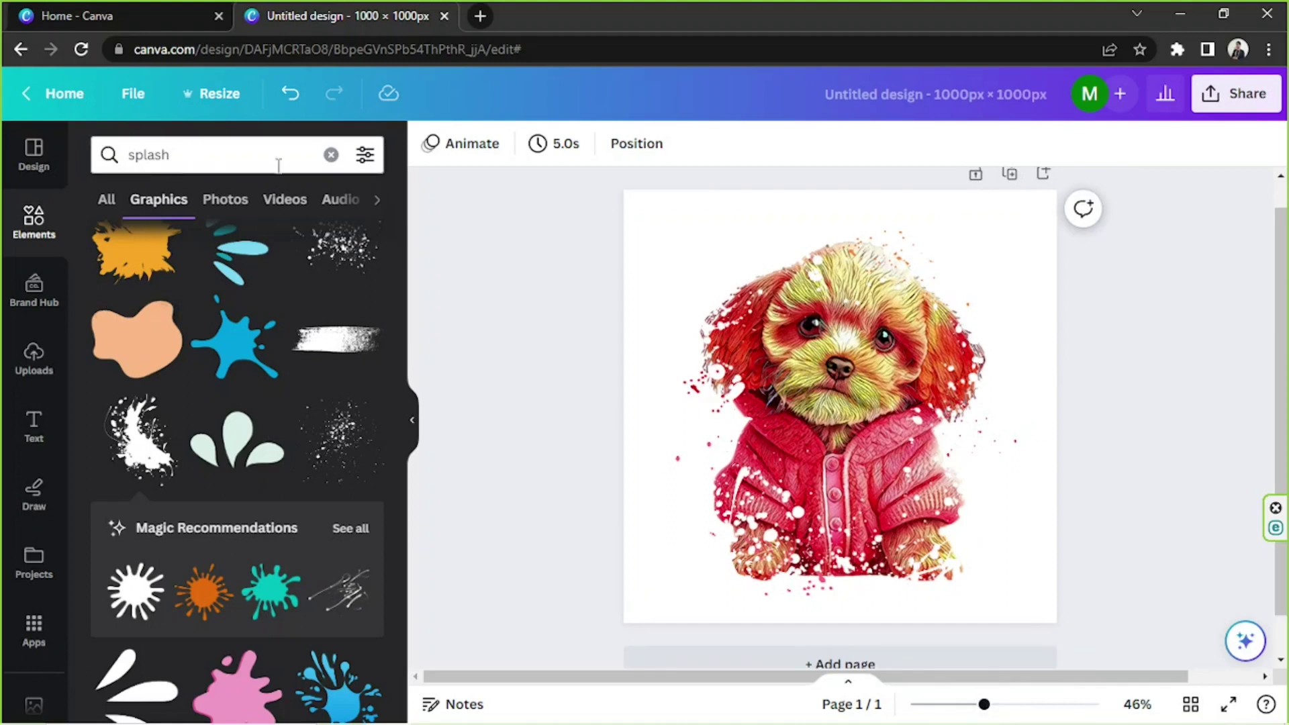
Replace the search with 'painted flowers' and filter the results to Graphics
key(ctrl+a)
key(BackSpace)
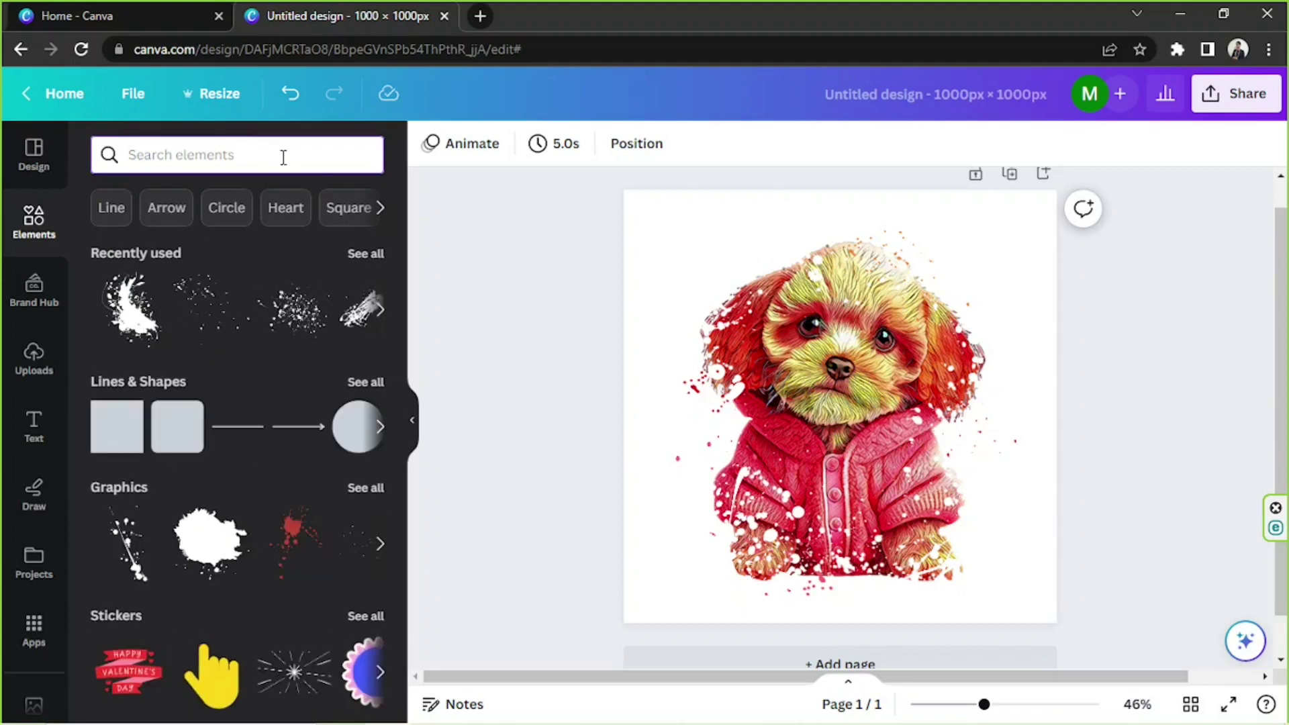
text(m,./12)
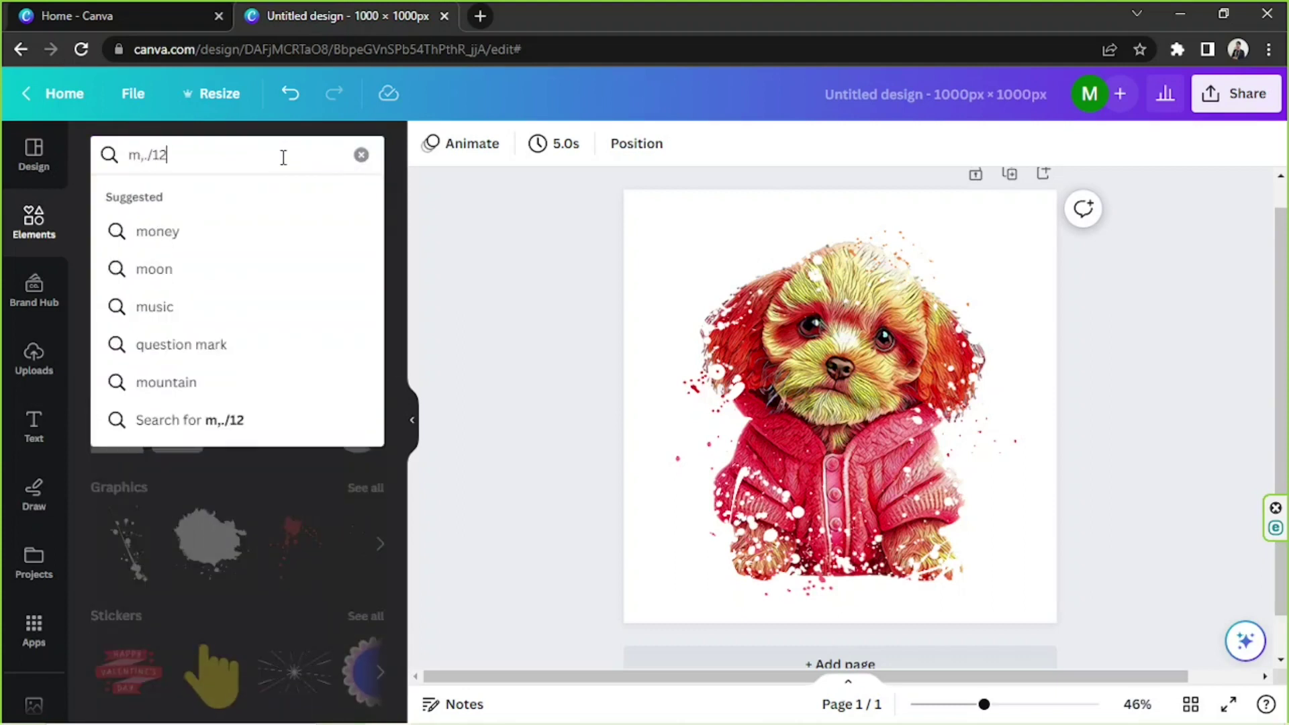
key(ctrl+a)
key(ctrl+z)
text(painte)
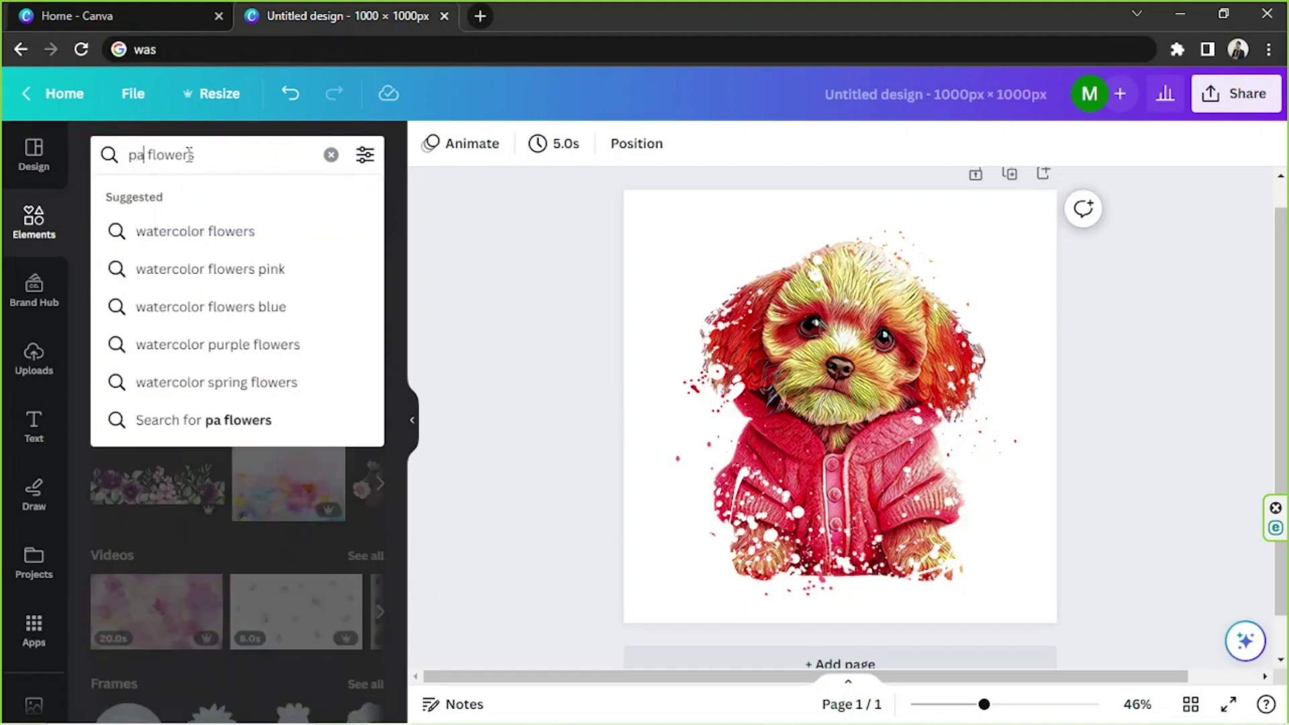
text(d)
key(Return)
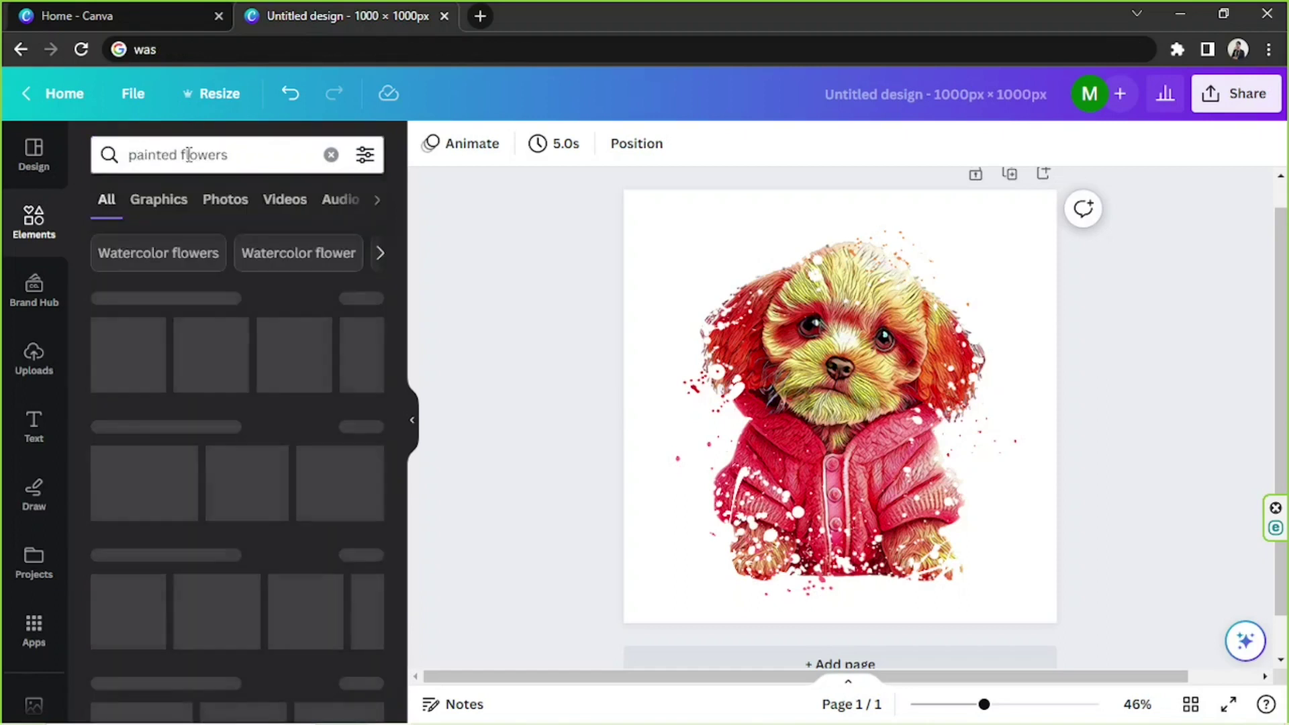
click(143, 197)
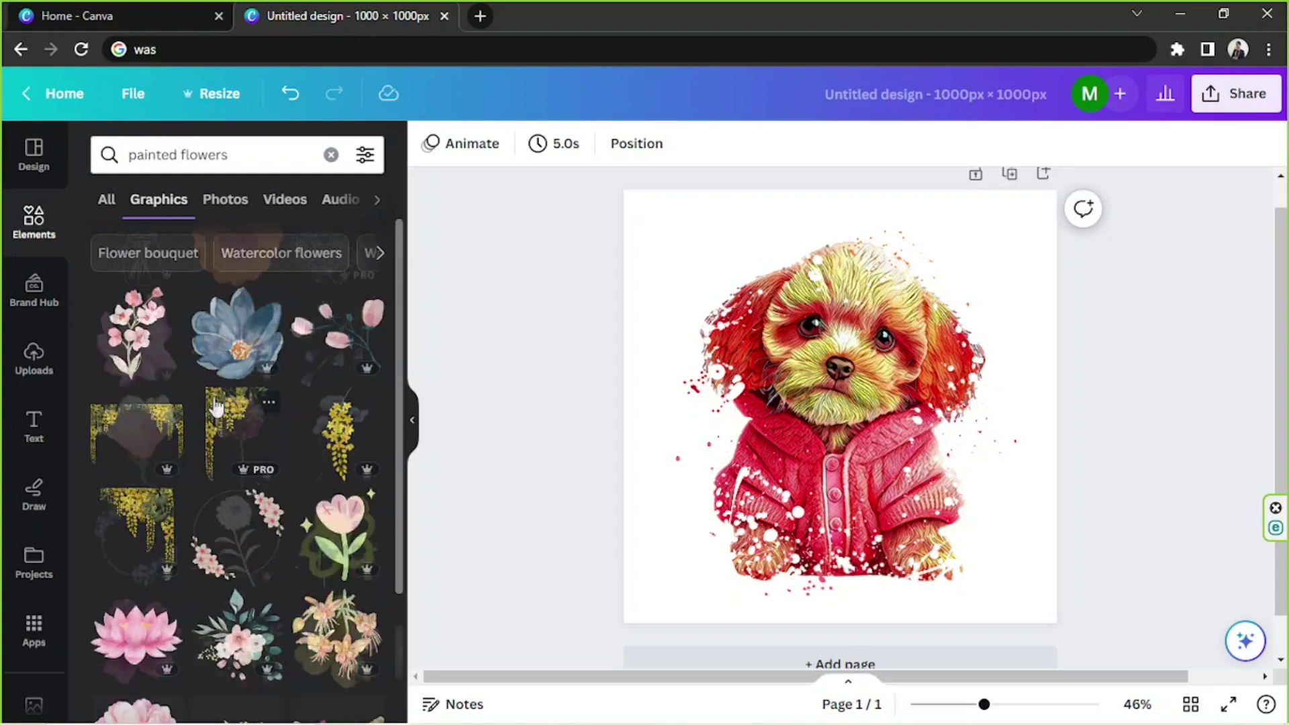
Add the pink flower graphic, shrink it and place it on the puppy's head by its left ear
scroll(298, 327, down, 5)
scroll(125, 501, down, 1)
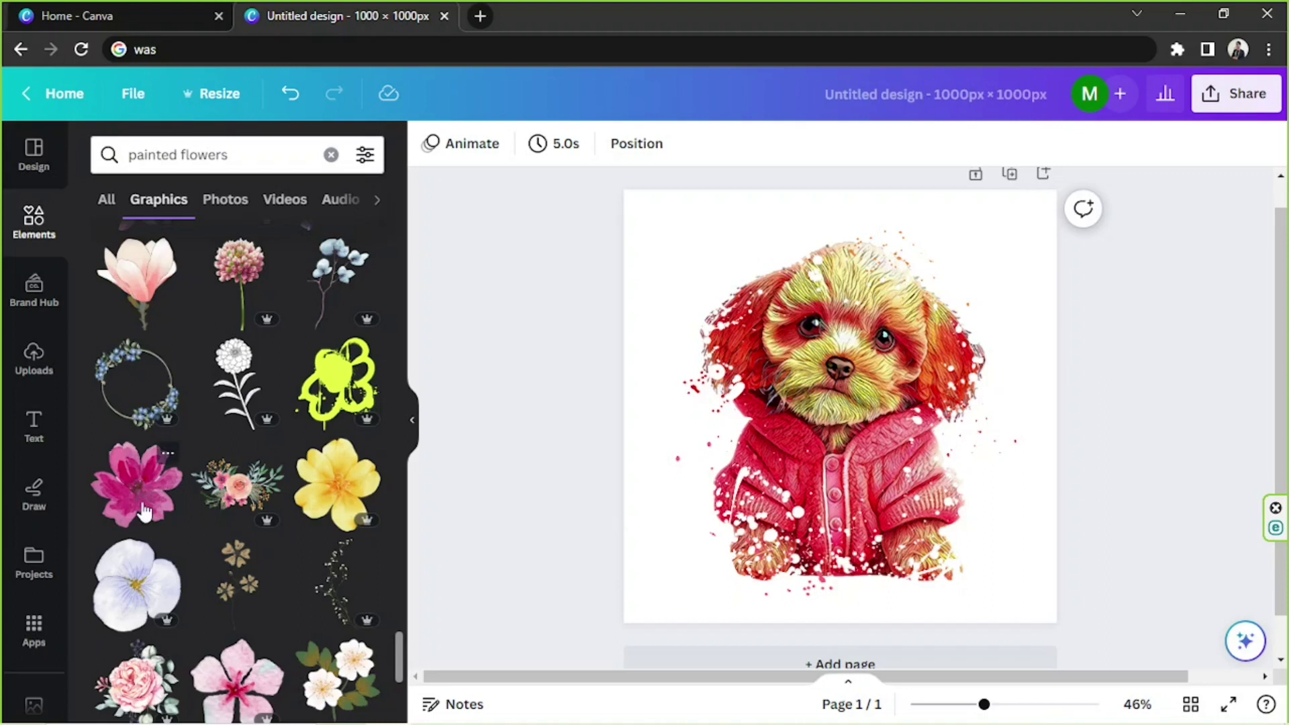
click(140, 494)
drag(1015, 559, 767, 289)
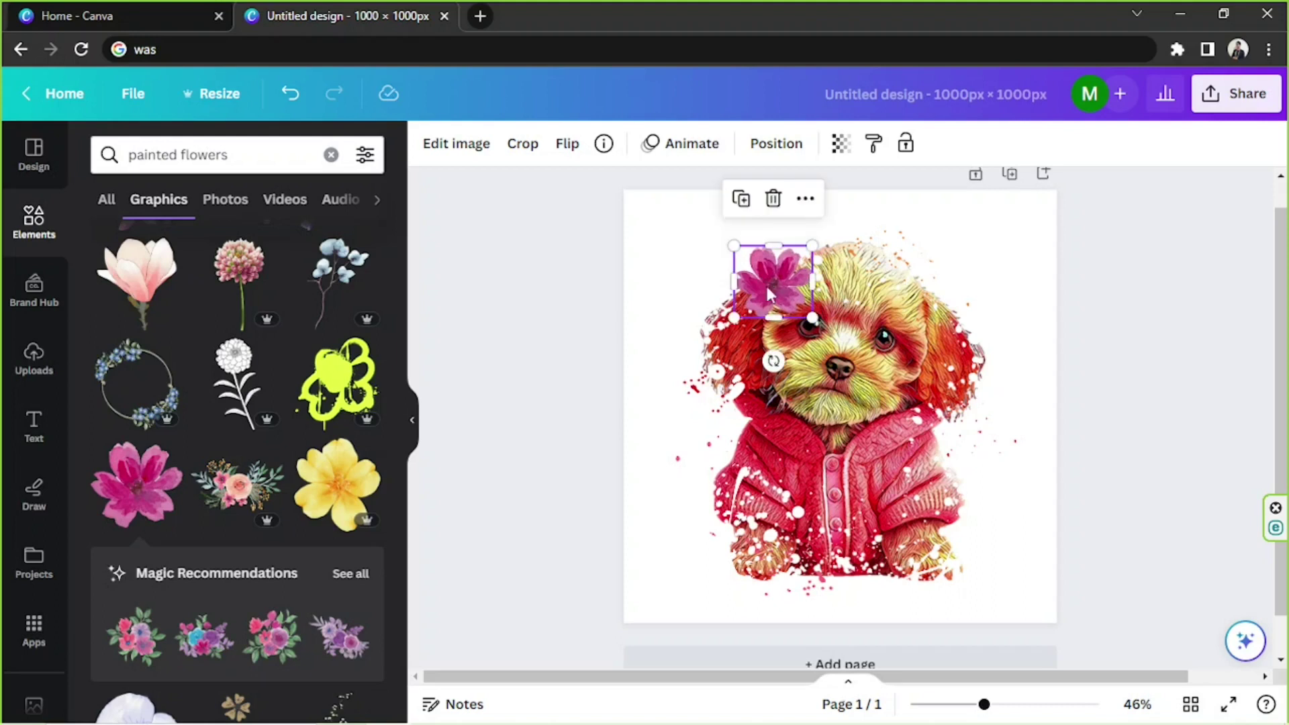
click(1186, 381)
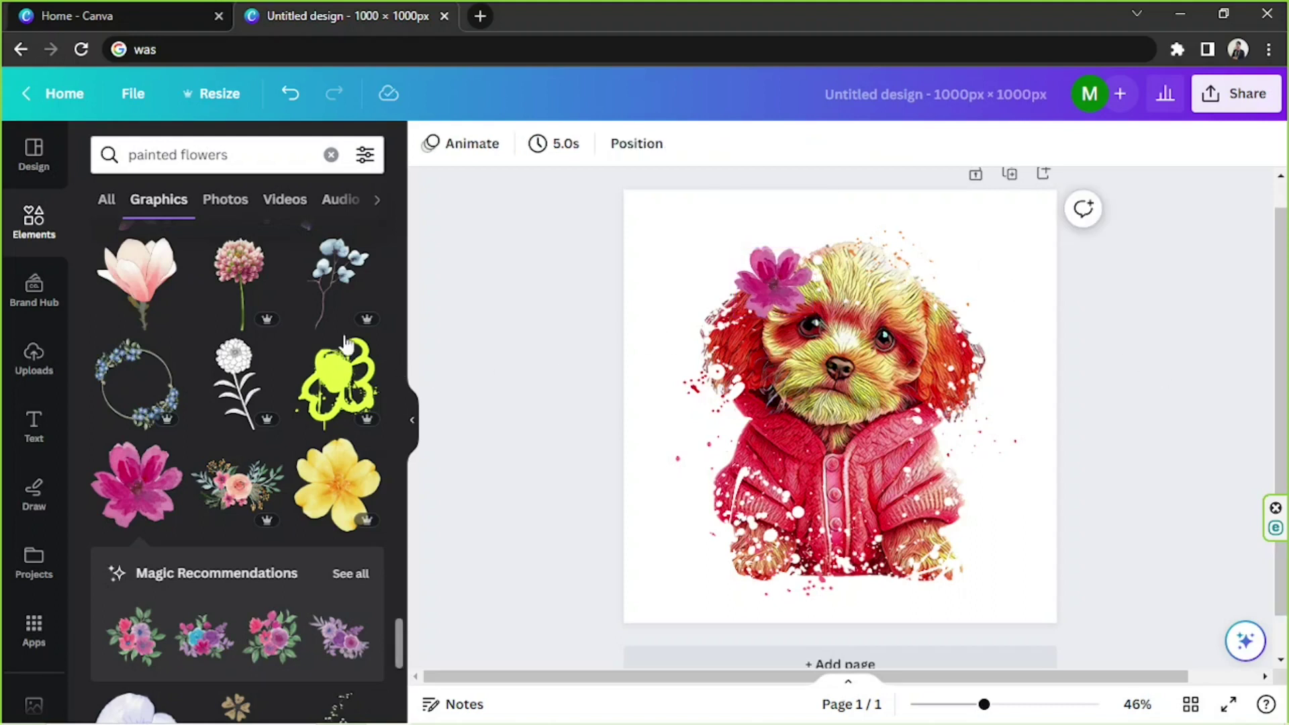
Search elements for 'splatter' and add the white-dots splatter to the page's top left
double_click(171, 158)
key(ctrl+a)
text(s)
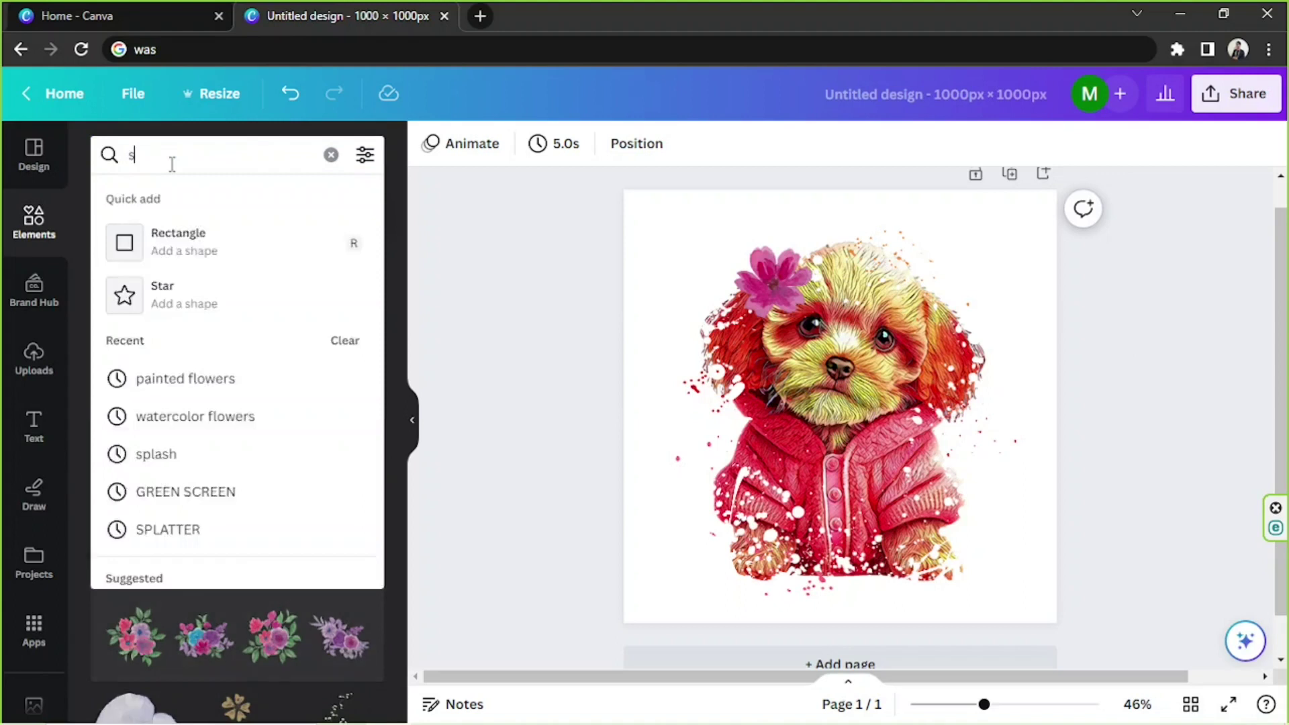
text(plash)
key(Return)
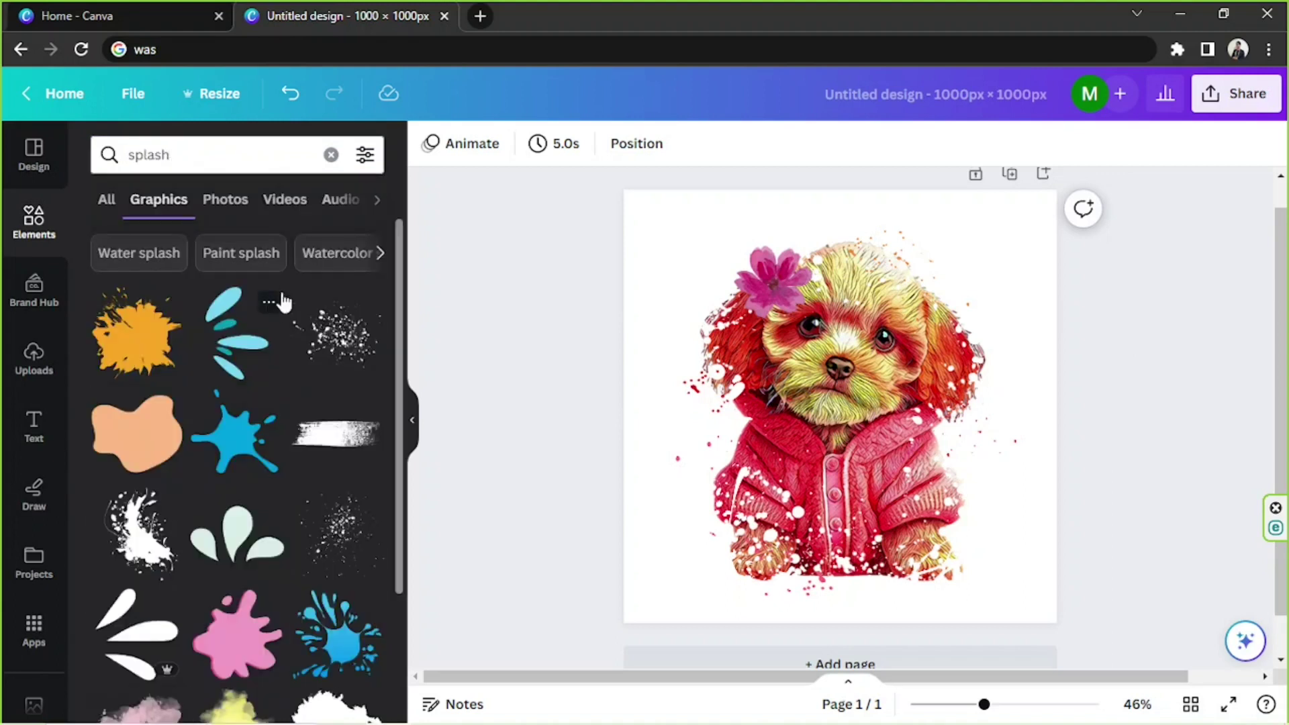
double_click(138, 157)
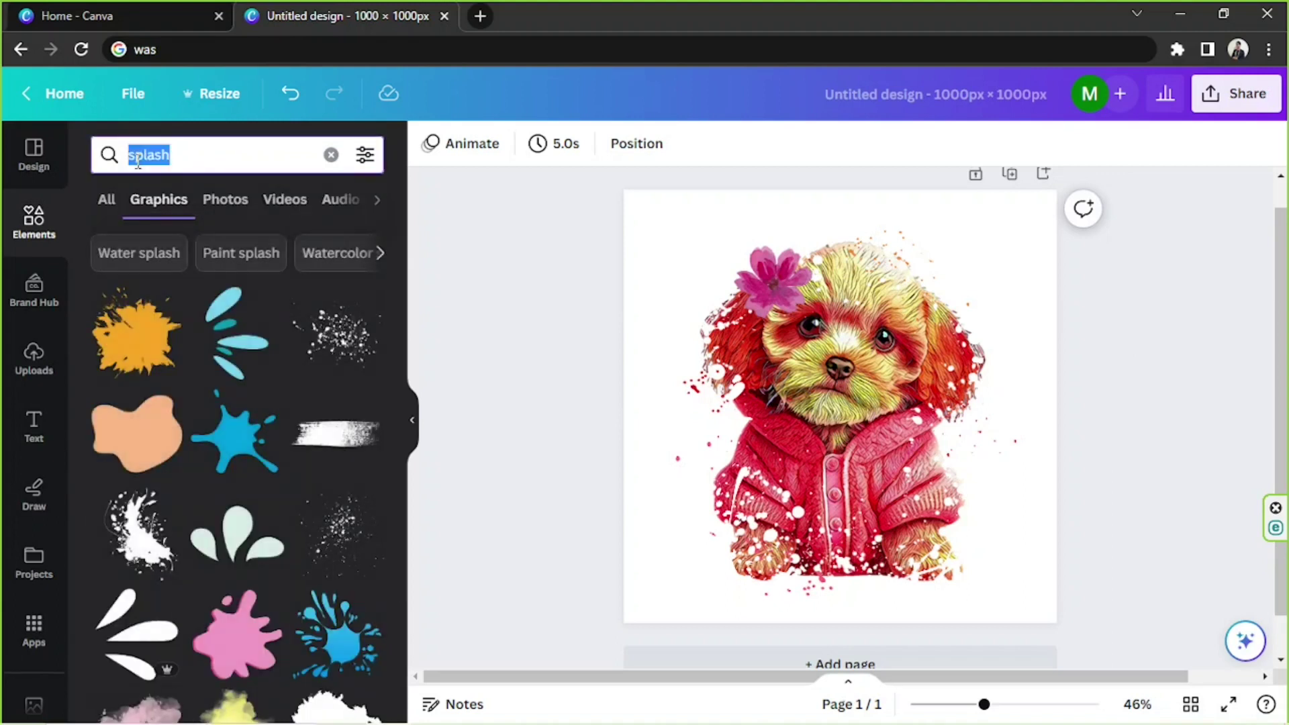
text(splatter)
key(Return)
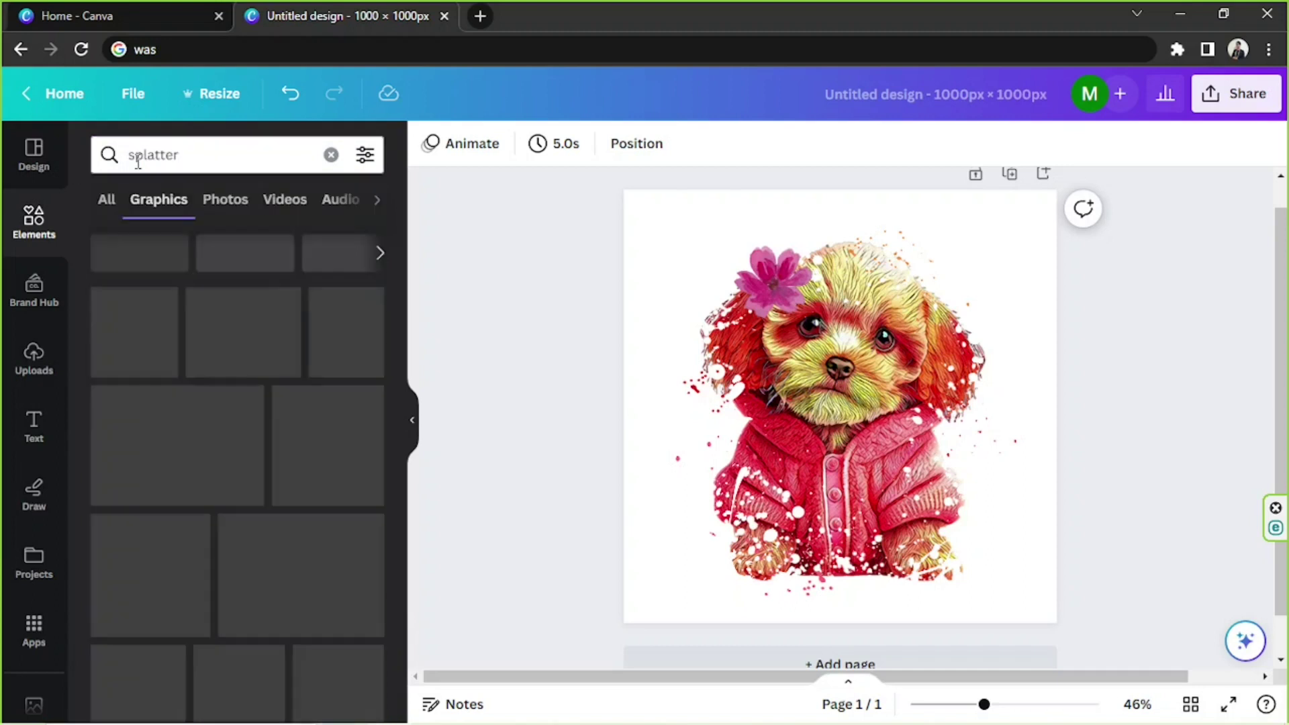
scroll(198, 478, down, 3)
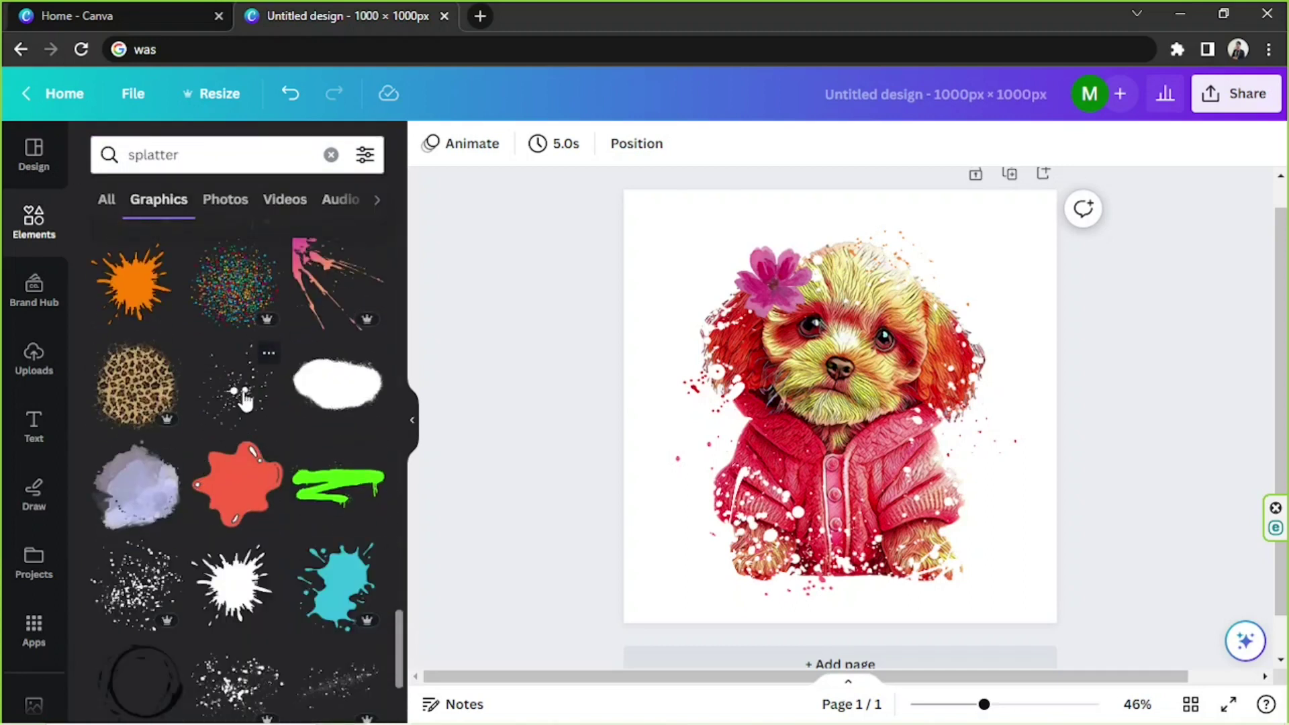
scroll(246, 401, down, 3)
scroll(246, 401, up, 3)
click(243, 359)
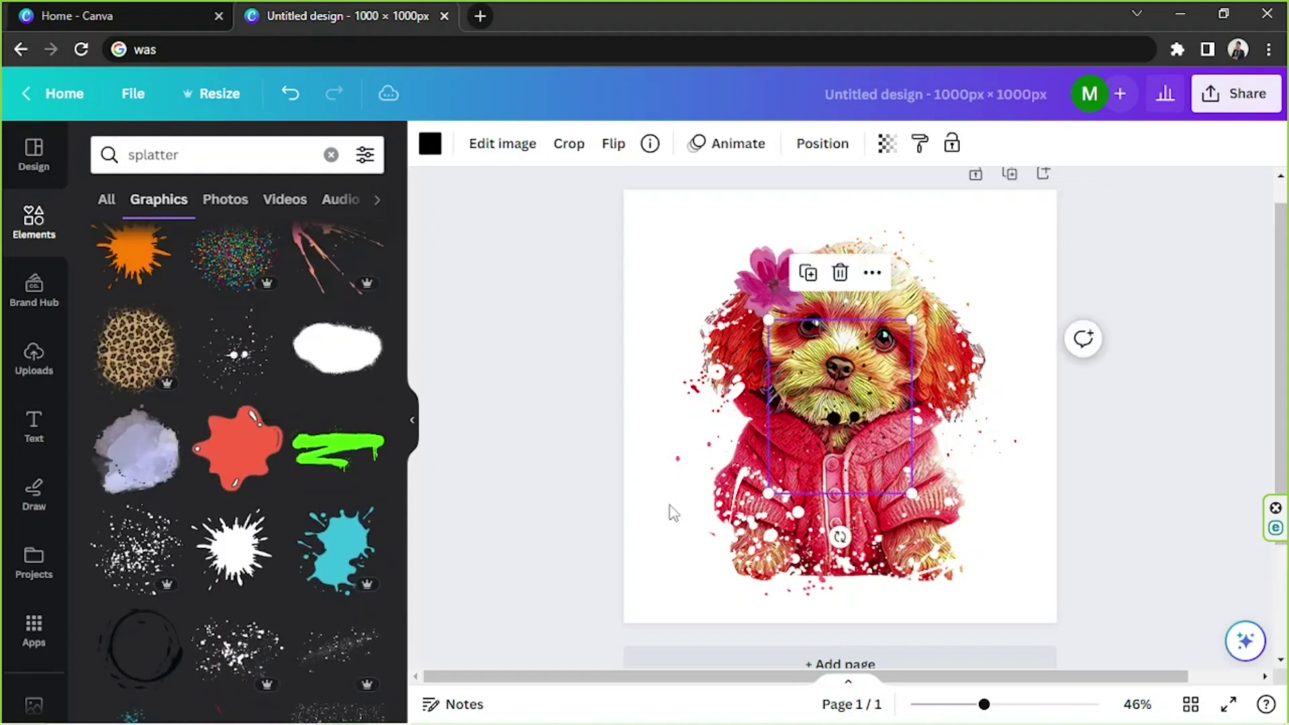
drag(826, 434, 687, 324)
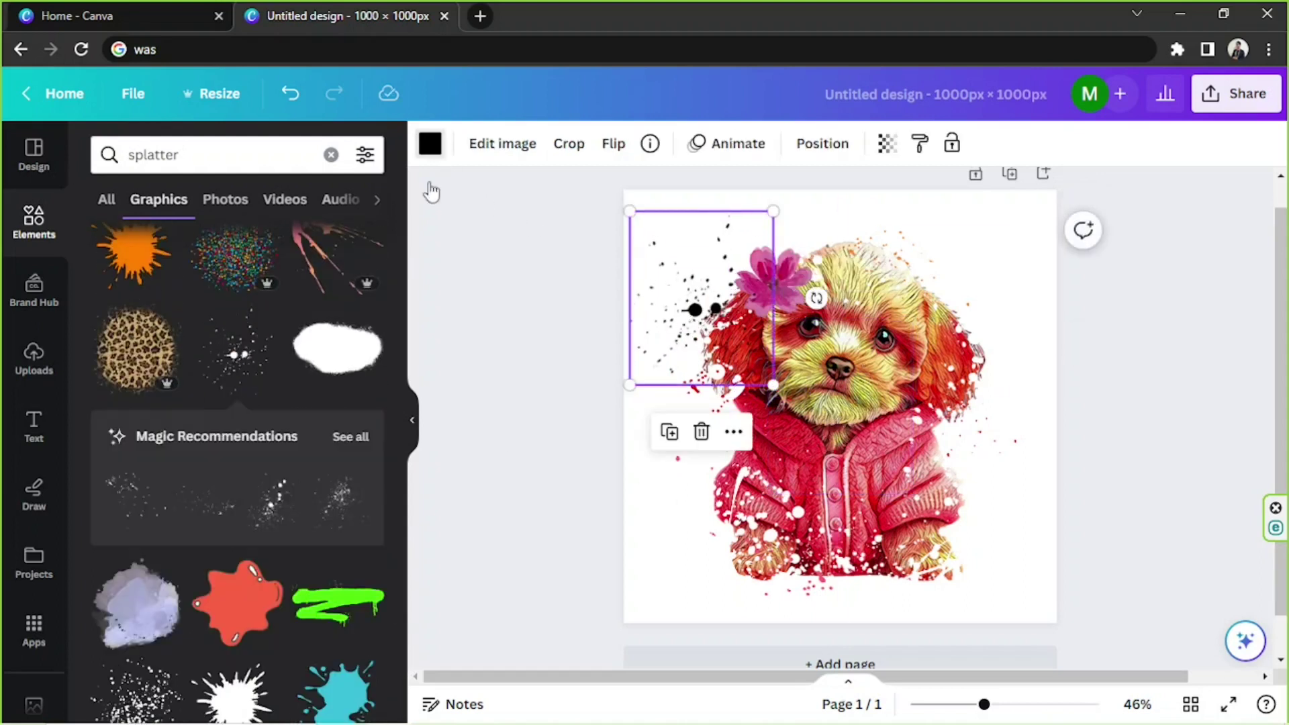
Recolour the splatter with the flower's pink using the eyedropper
click(430, 143)
click(127, 259)
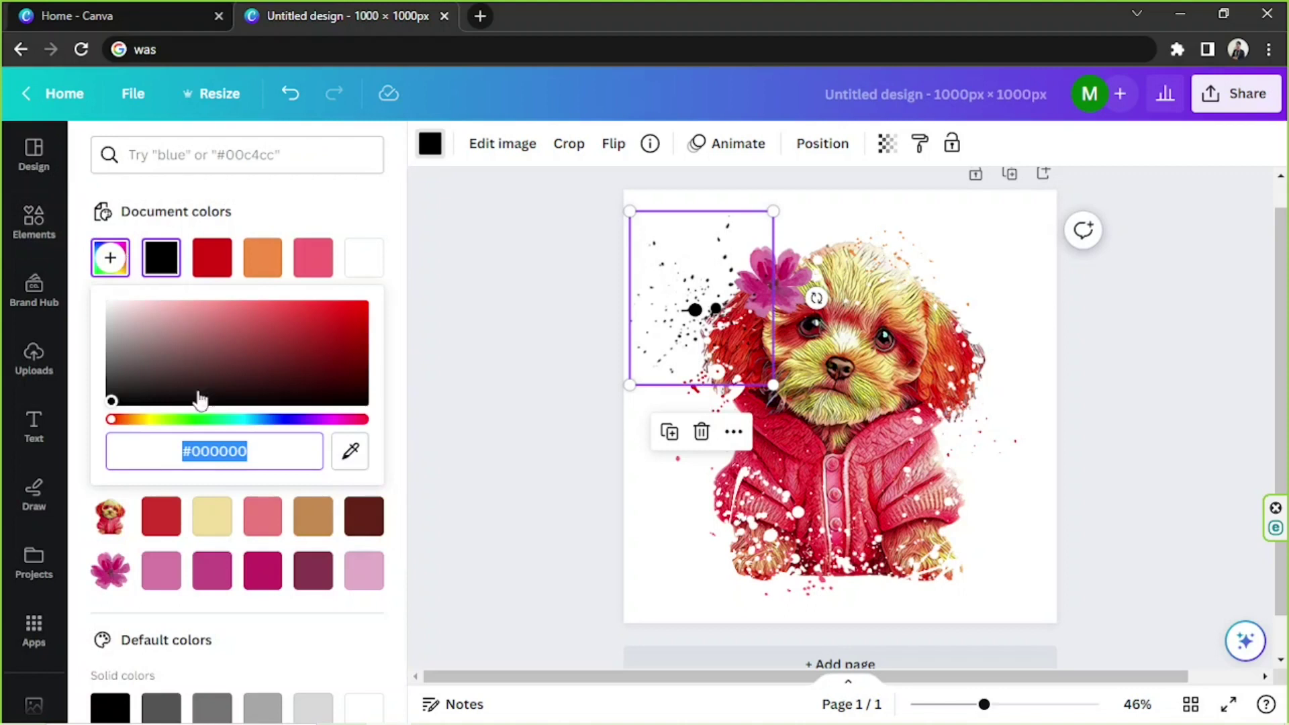
click(345, 458)
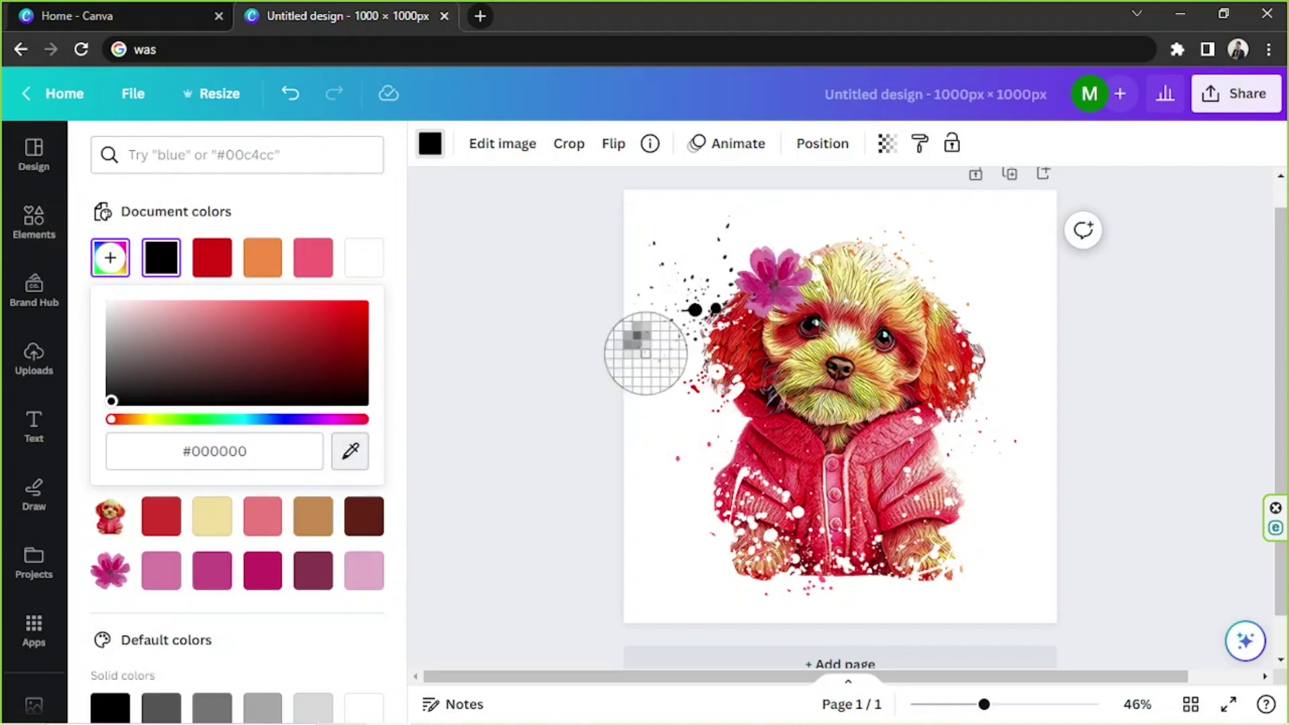
click(755, 255)
Shrink the splatter, tilt it counter-clockwise and centre it over the flower
drag(755, 255, 802, 235)
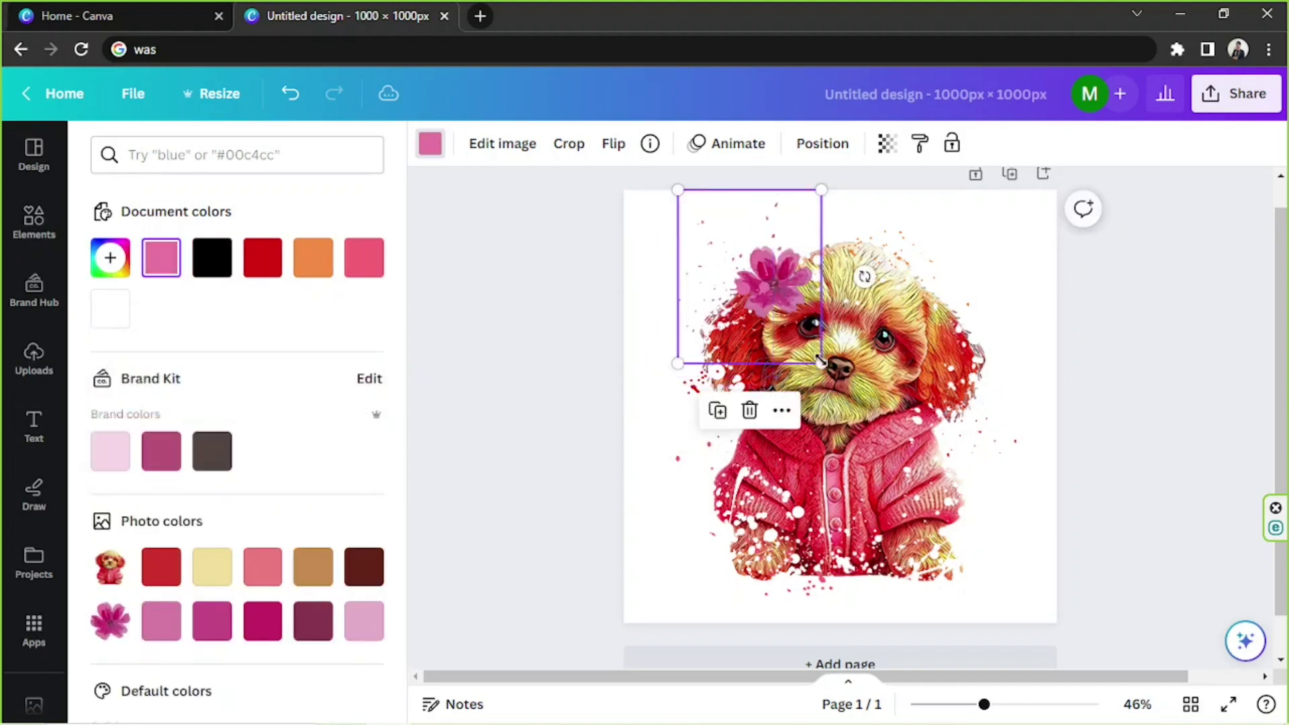
drag(821, 364, 749, 277)
drag(740, 205, 809, 195)
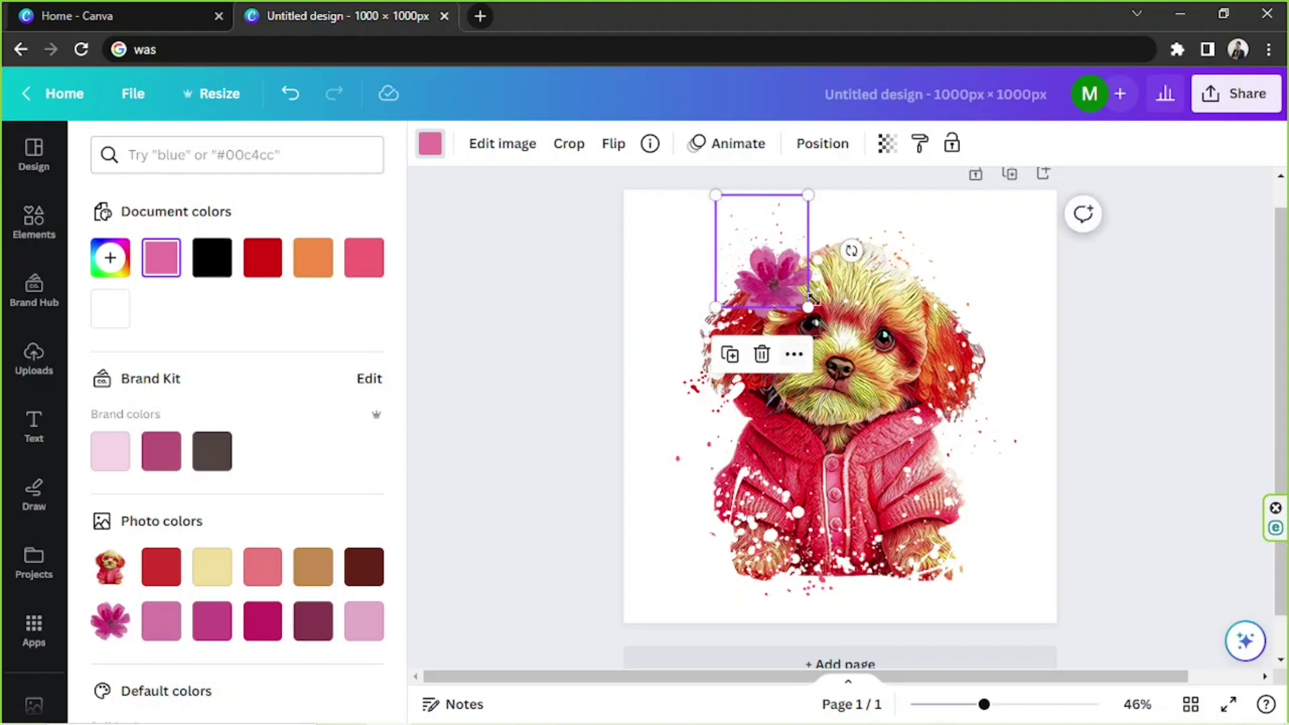
drag(851, 250, 866, 368)
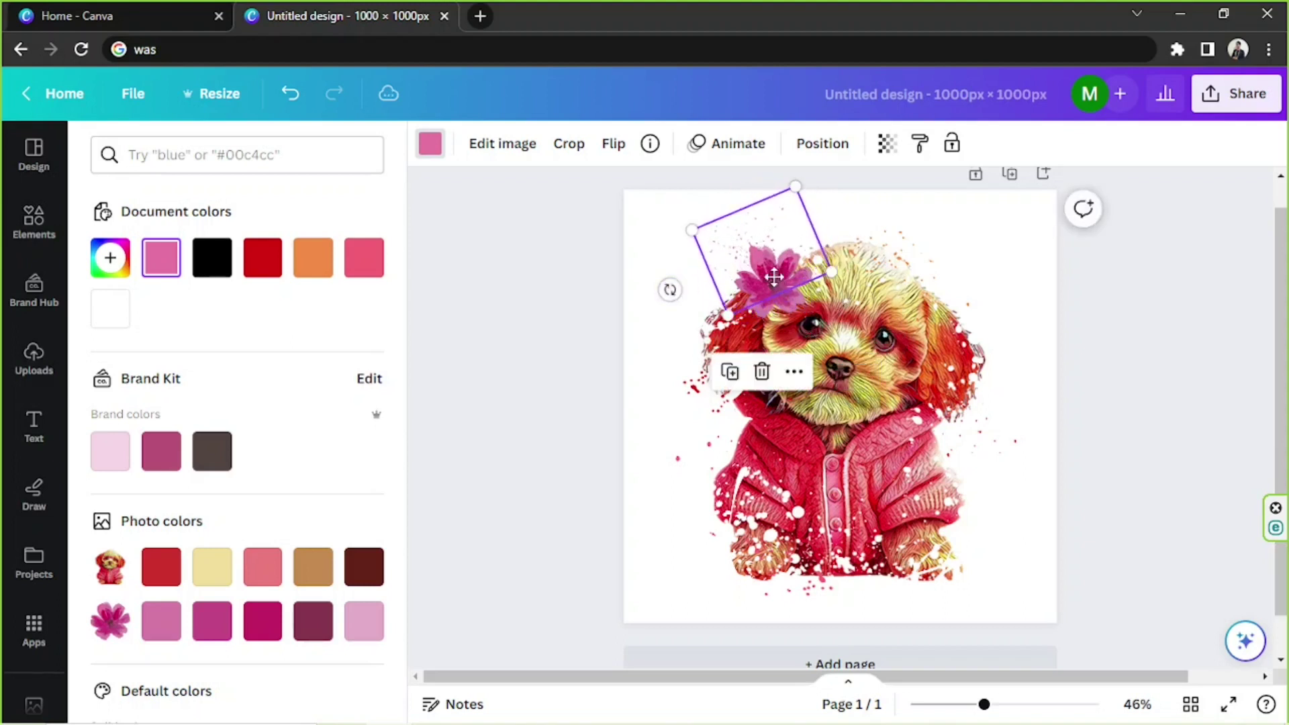
drag(774, 284, 770, 285)
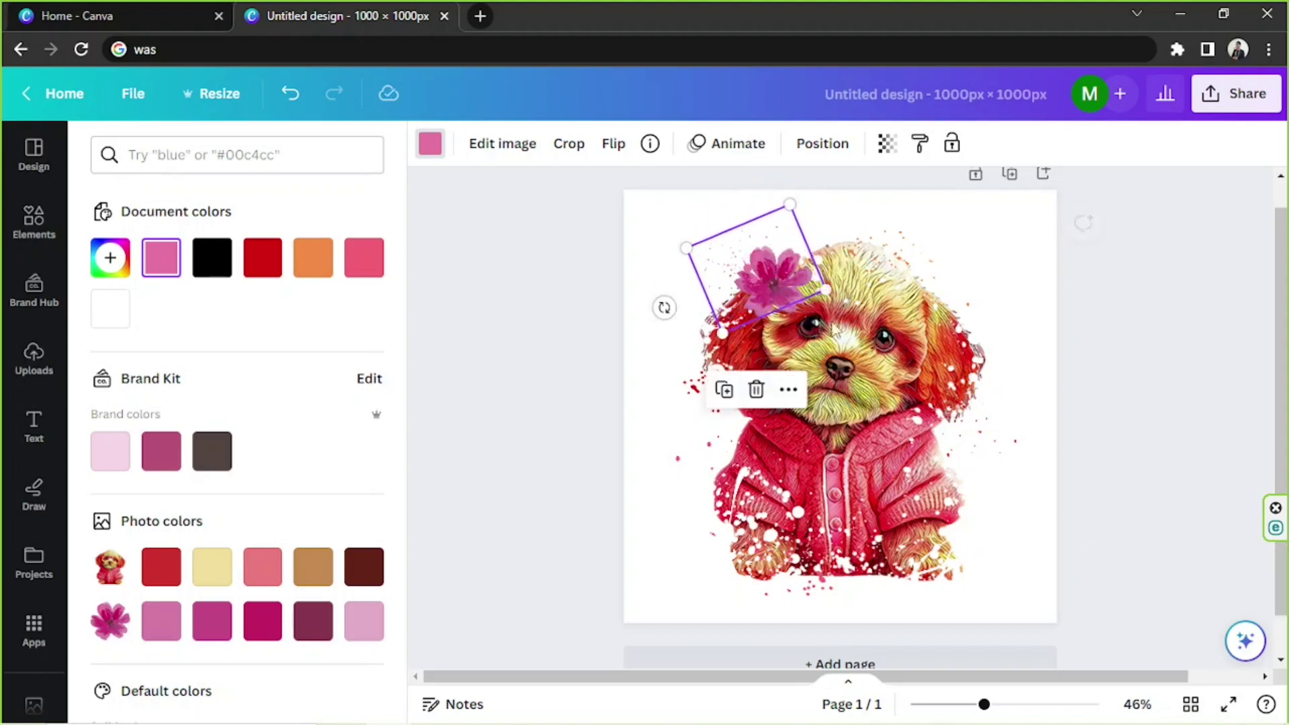
click(1105, 340)
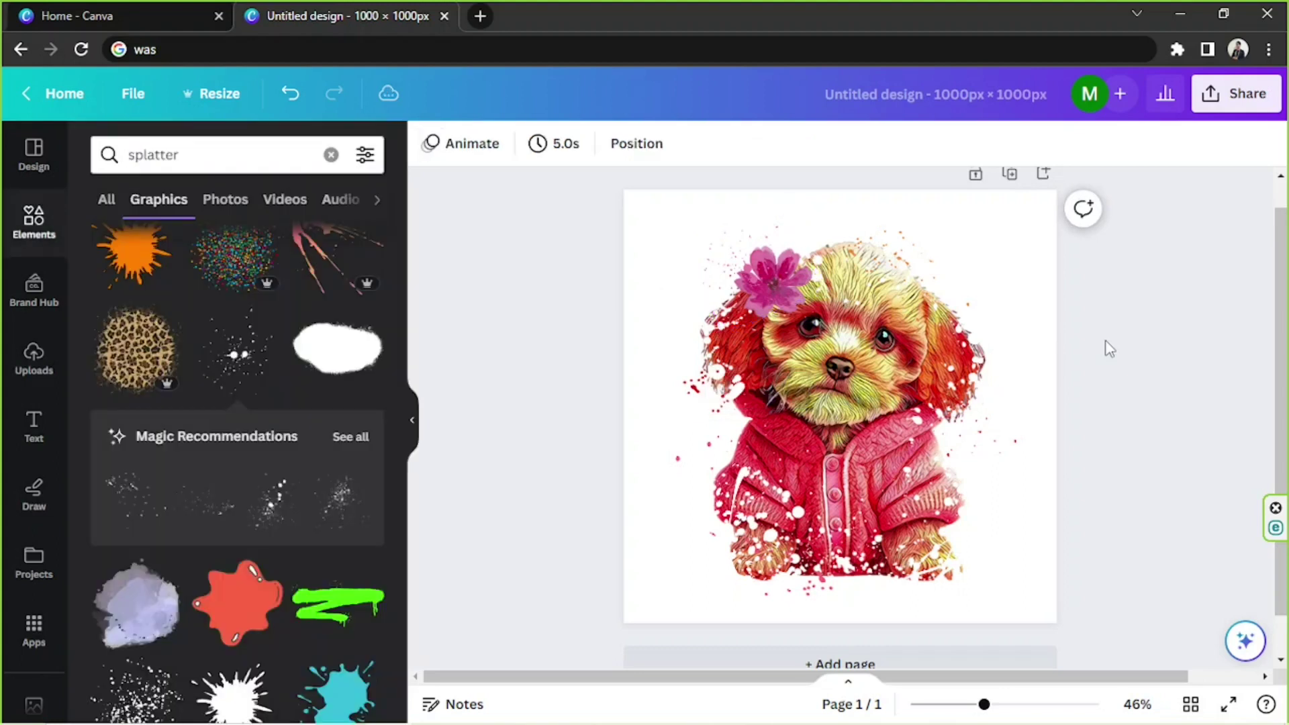
Hide the side panel and open Share > Download with PNG at 1,000 × 1,000 px
drag(548, 253, 1159, 447)
click(415, 419)
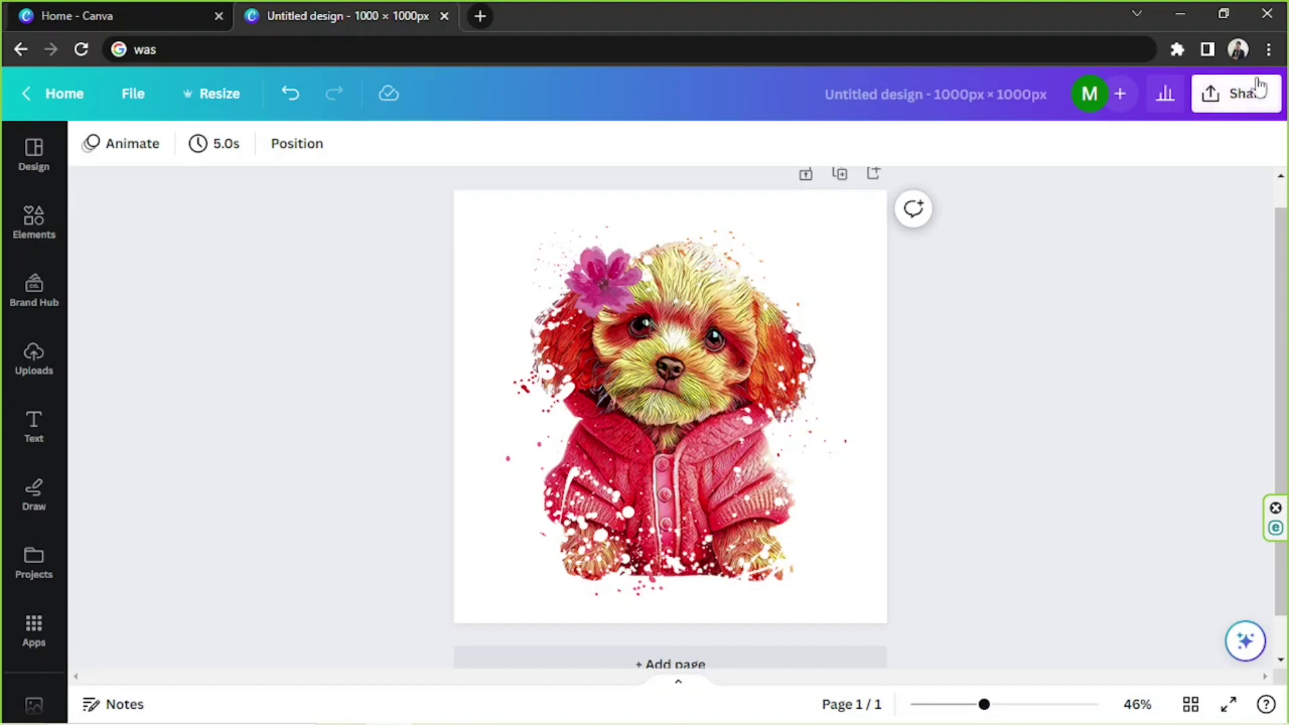
click(1246, 101)
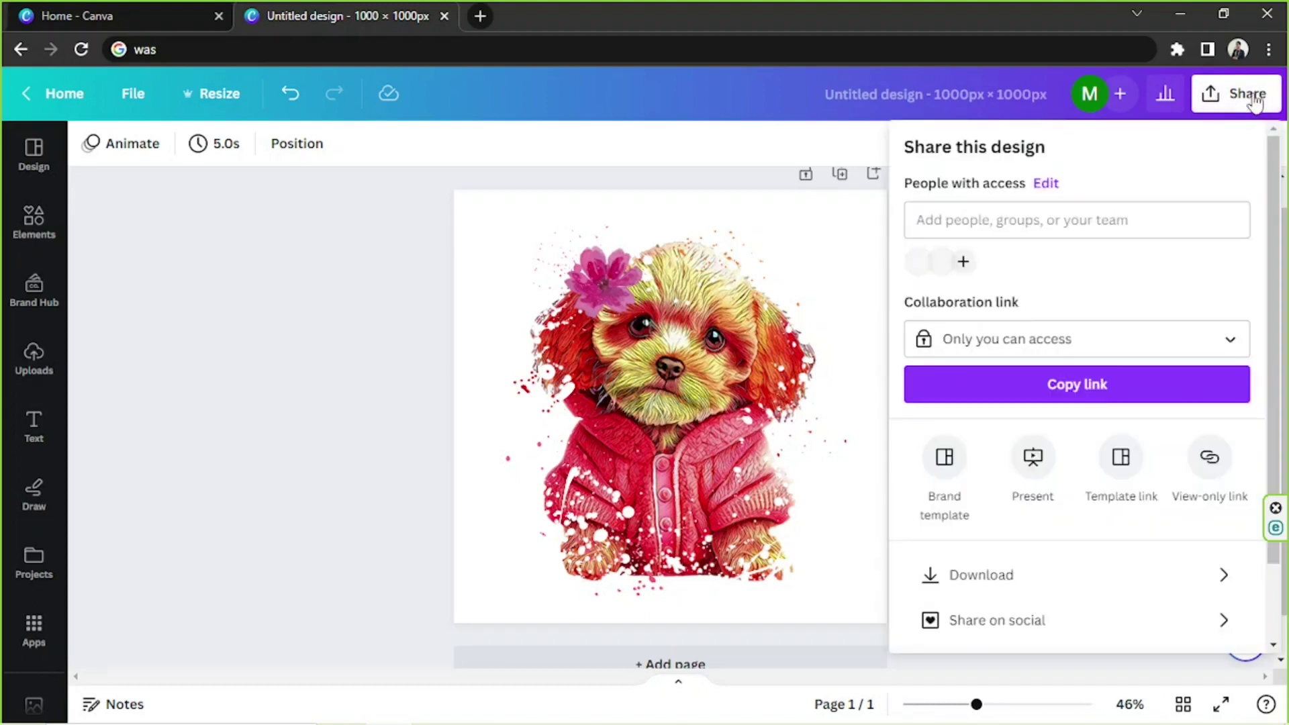
click(1039, 588)
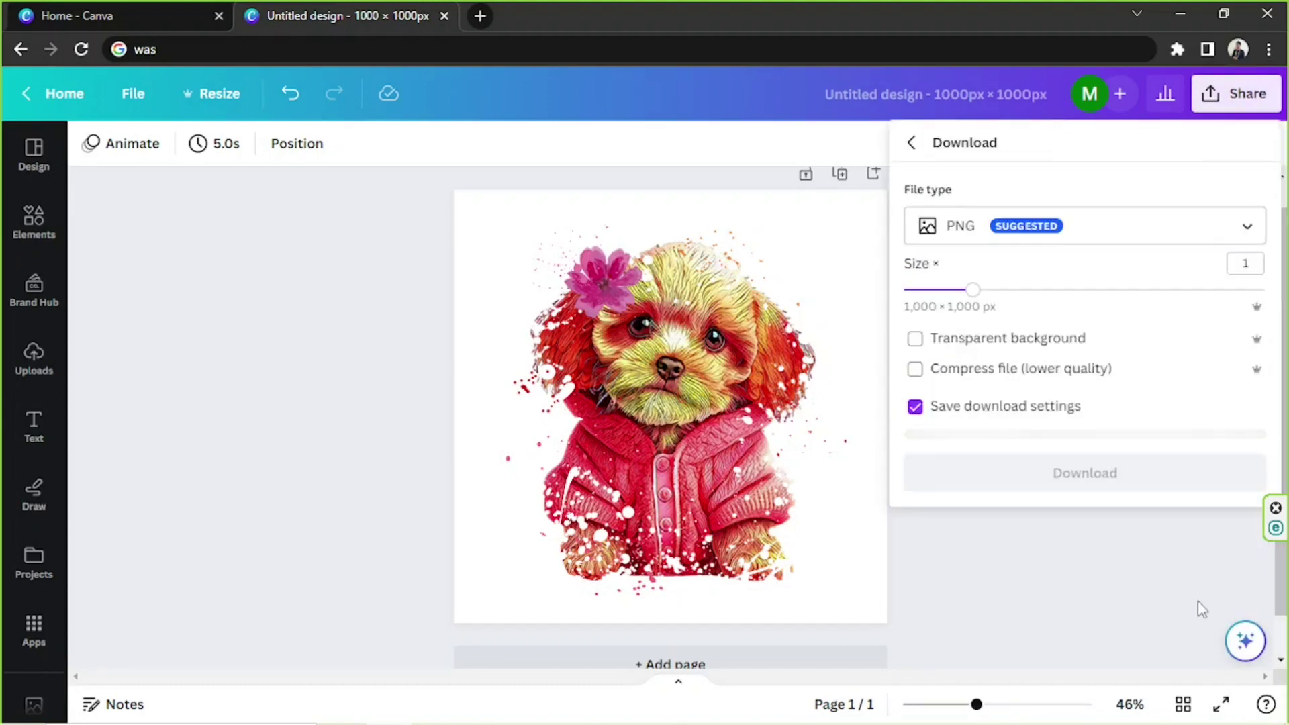
click(1027, 235)
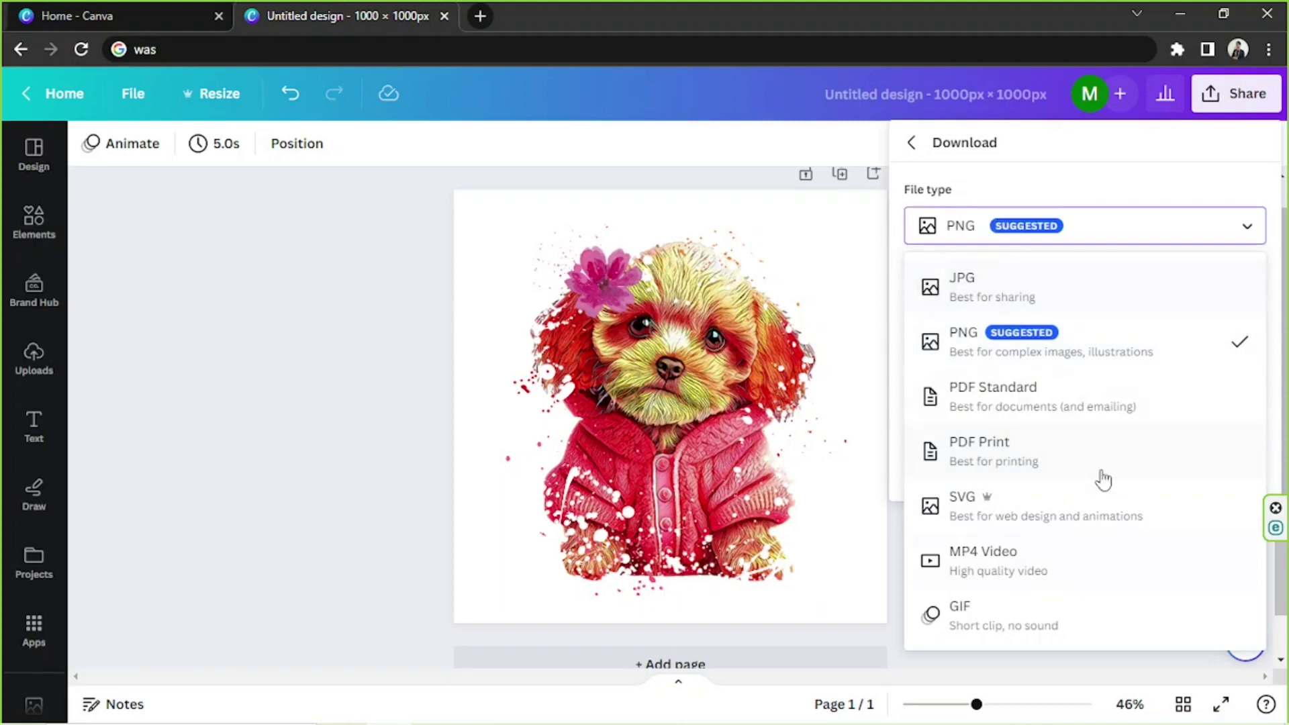
click(1063, 236)
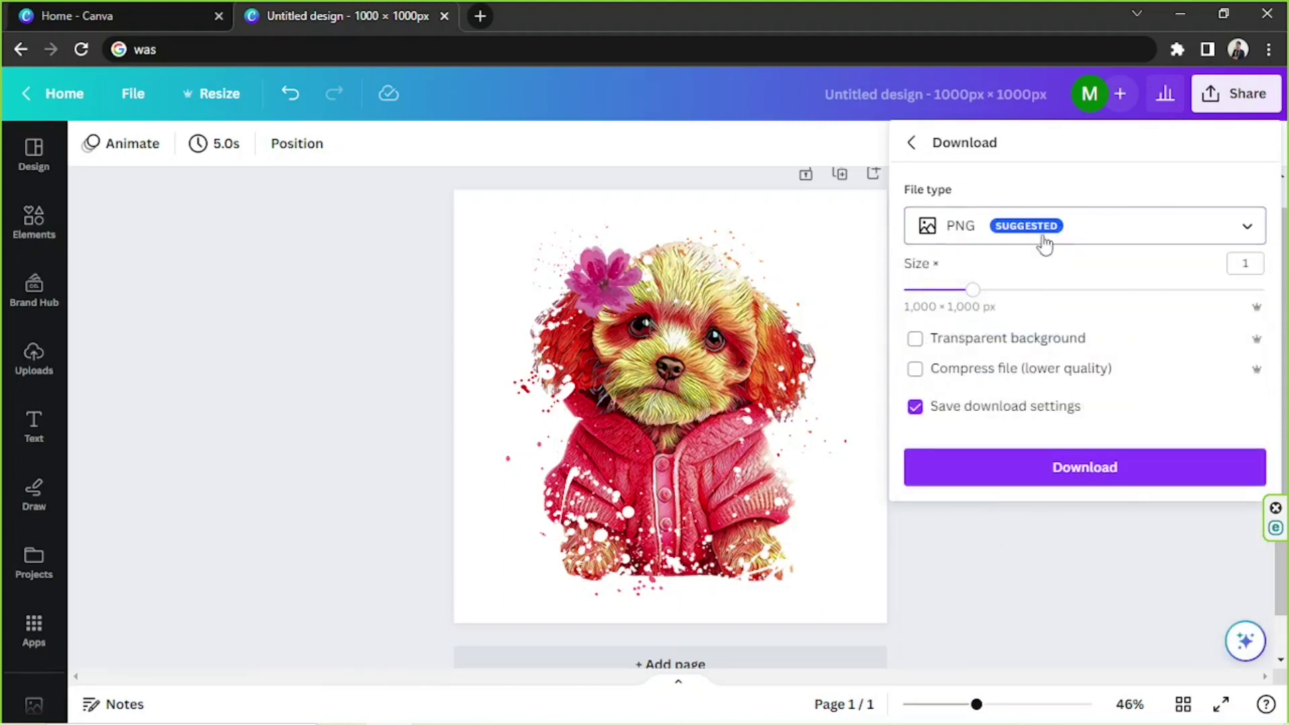